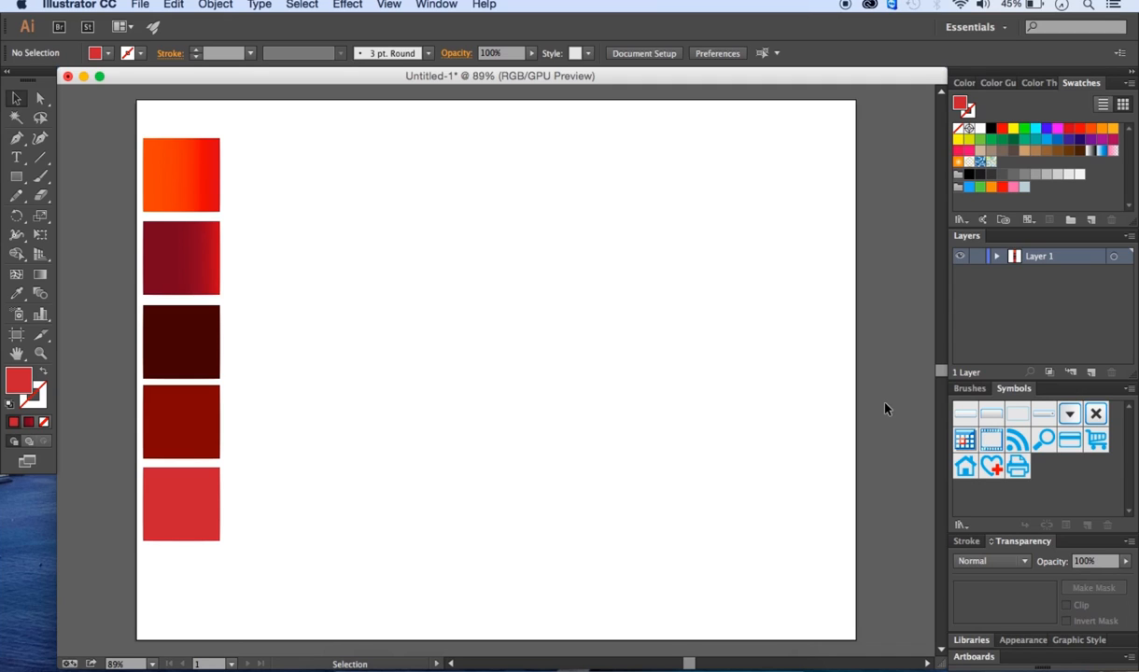
- Draw a 500 × 500 px circle with the Ellipse tool and move it to the middle of the artboard
{"action": "left_click", "coordinate": [18, 181]}
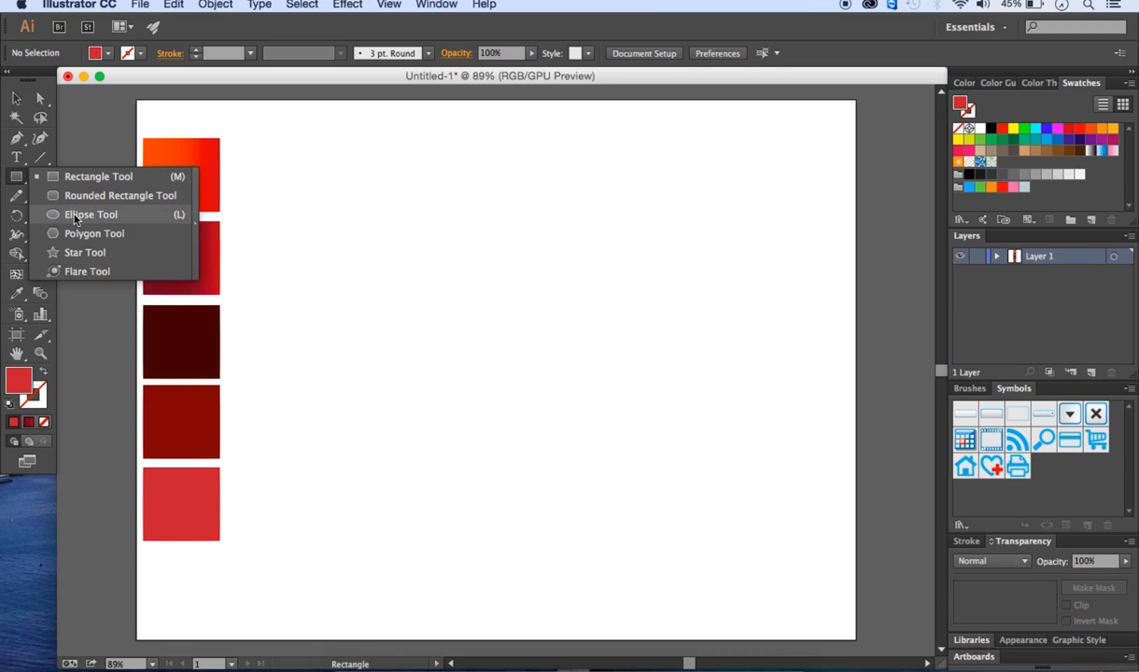
{"action": "left_click", "coordinate": [77, 217]}
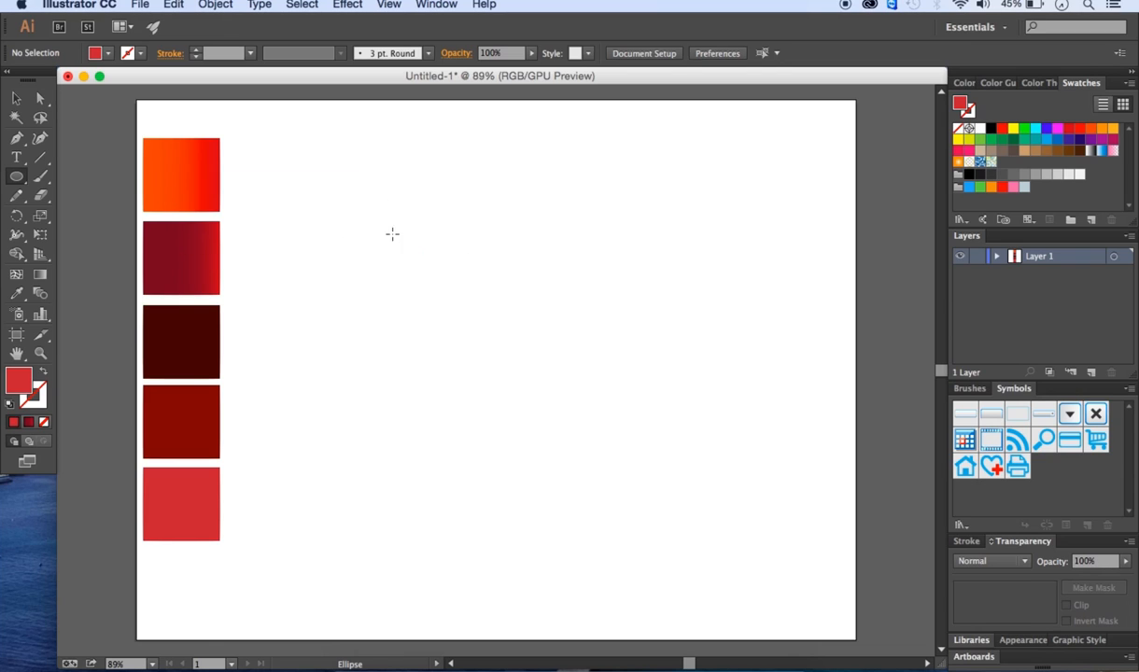
{"action": "left_click", "coordinate": [505, 278]}
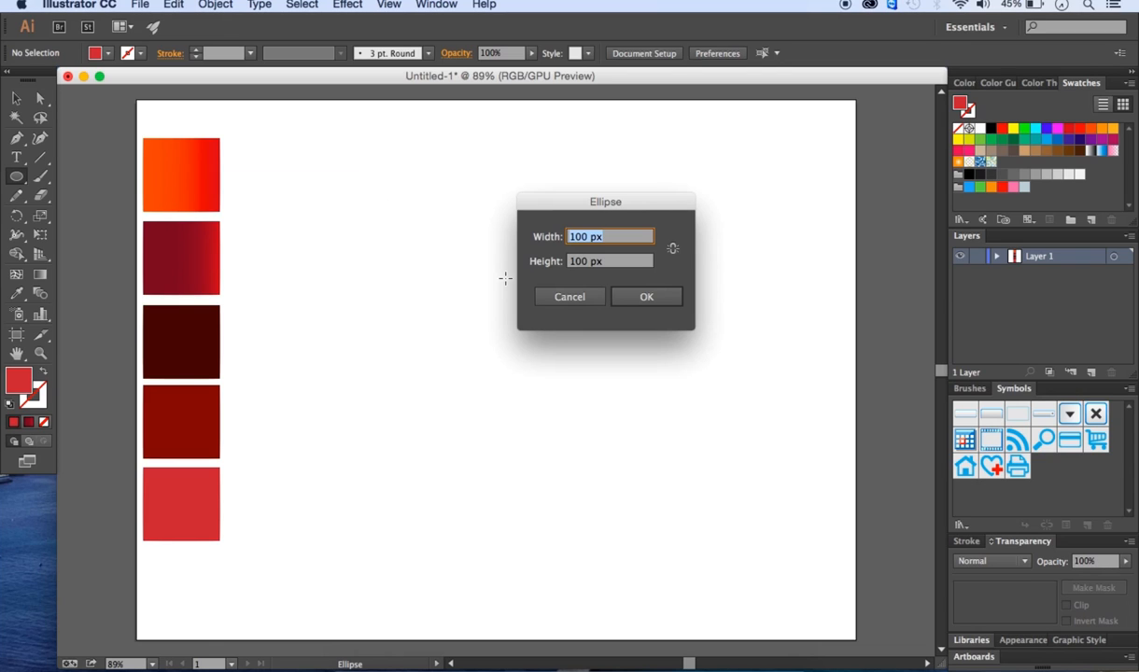
{"action": "type", "text": "500"}
{"action": "double_click", "coordinate": [579, 262]}
{"action": "type", "text": "500"}
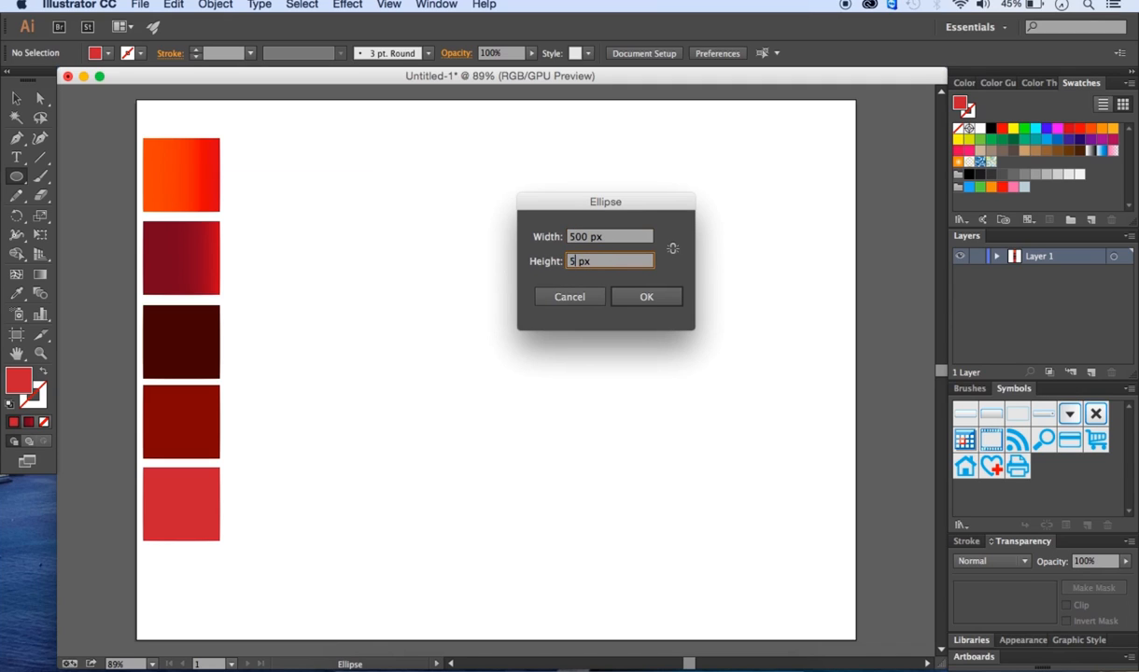
{"action": "key", "text": "Return"}
{"action": "left_click", "coordinate": [16, 97]}
{"action": "left_click_drag", "start_coordinate": [726, 411], "coordinate": [582, 287]}
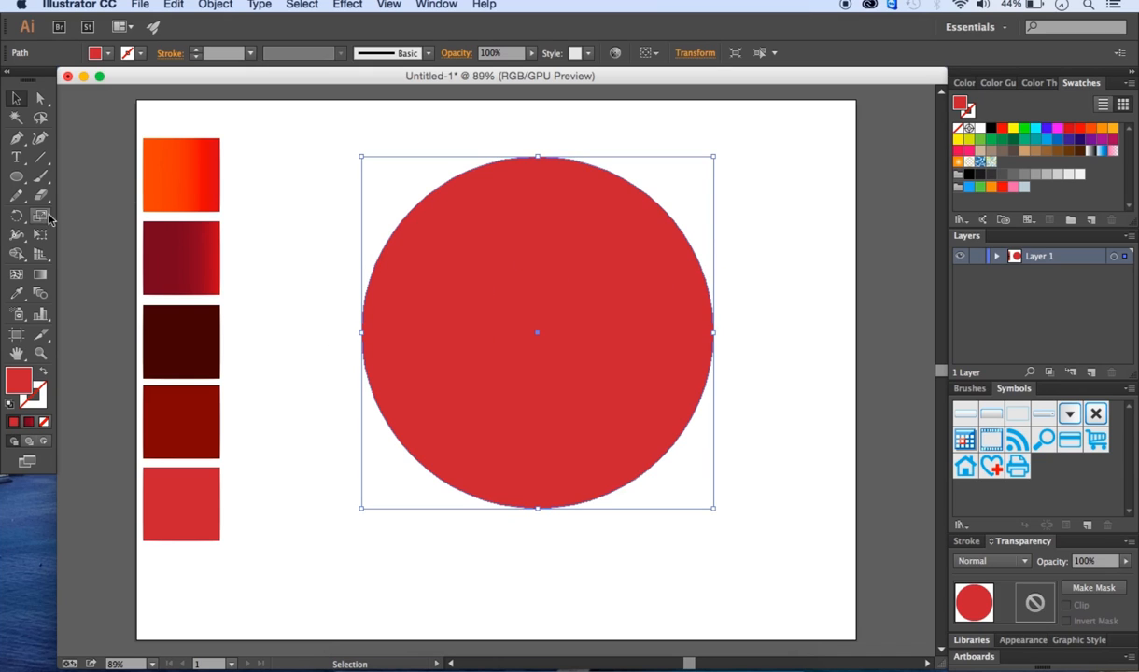
- Draw a wide, flat ellipse across the middle of the circle, overhanging both sides
{"action": "left_click", "coordinate": [19, 178]}
{"action": "left_click_drag", "start_coordinate": [19, 178], "coordinate": [90, 224]}
{"action": "left_click_drag", "start_coordinate": [322, 278], "coordinate": [788, 422]}
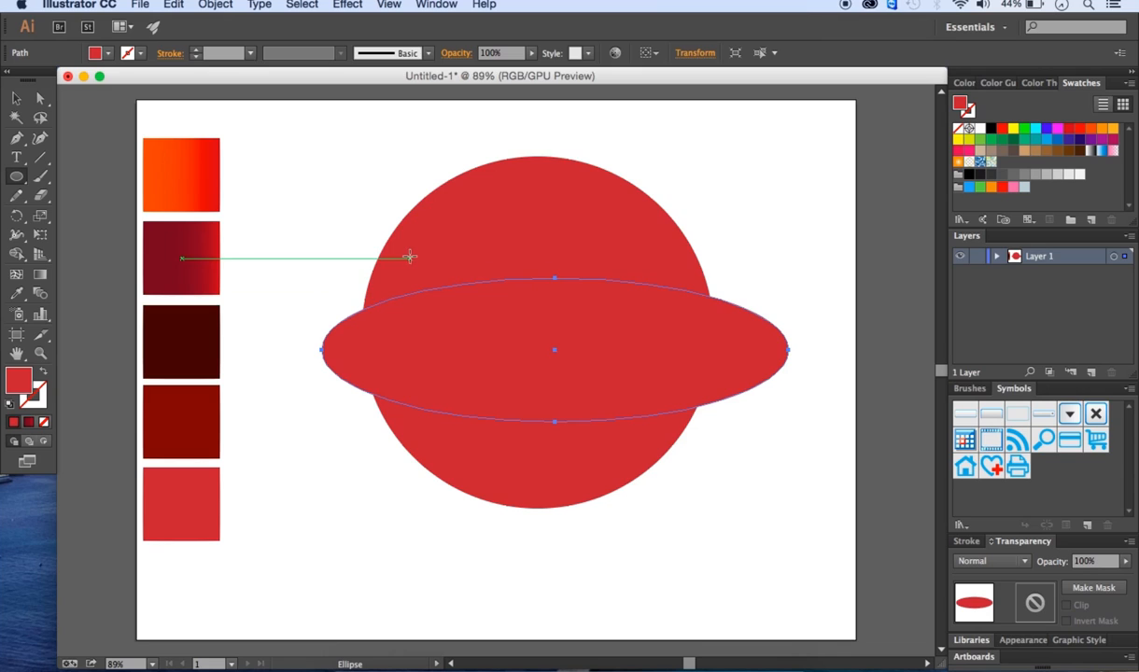
- Bend the flat ellipse into a wavy S-shaped band by converting its four anchors with the Anchor Point tool
{"action": "left_click", "coordinate": [15, 142]}
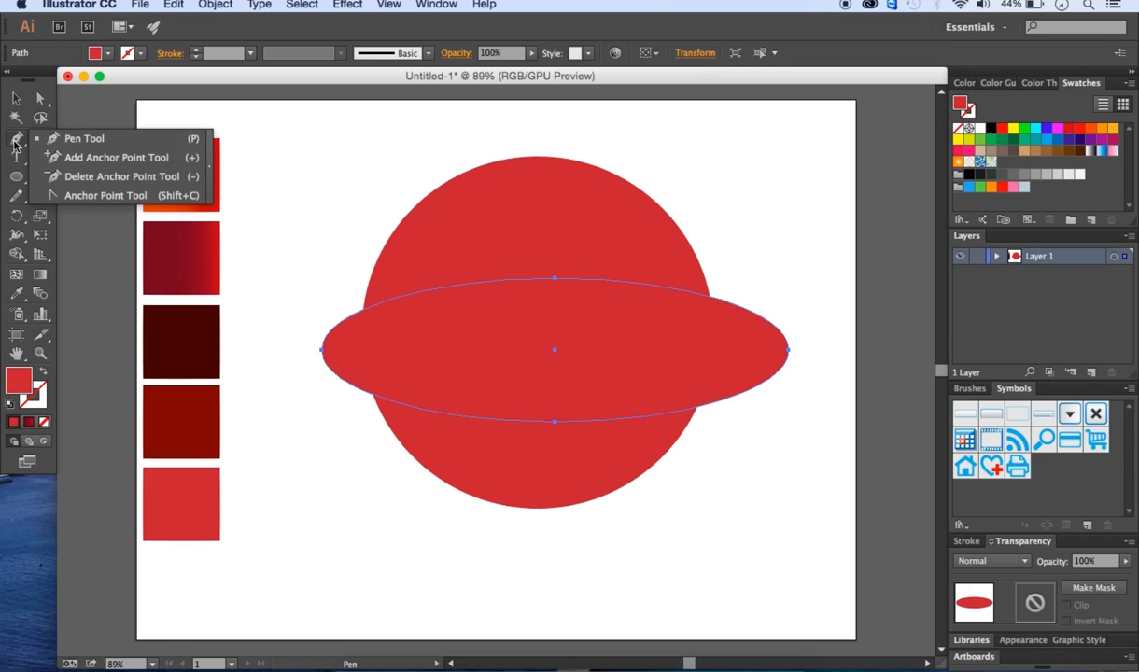
{"action": "left_click", "coordinate": [95, 197]}
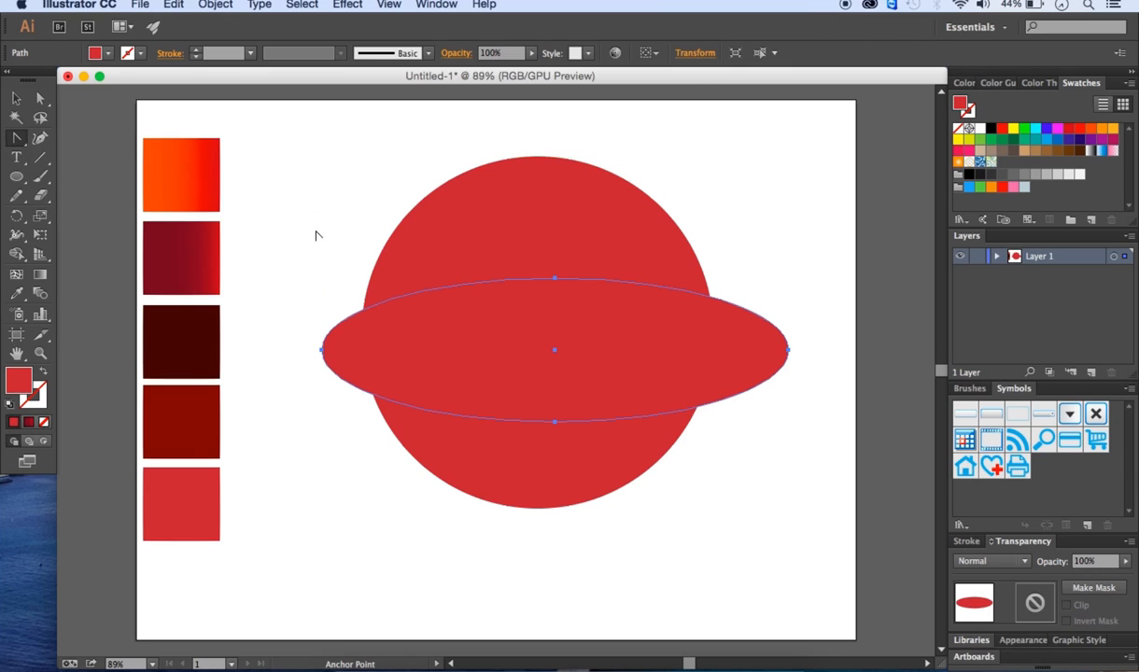
{"action": "left_click", "coordinate": [556, 279]}
{"action": "left_click_drag", "start_coordinate": [556, 279], "coordinate": [658, 318]}
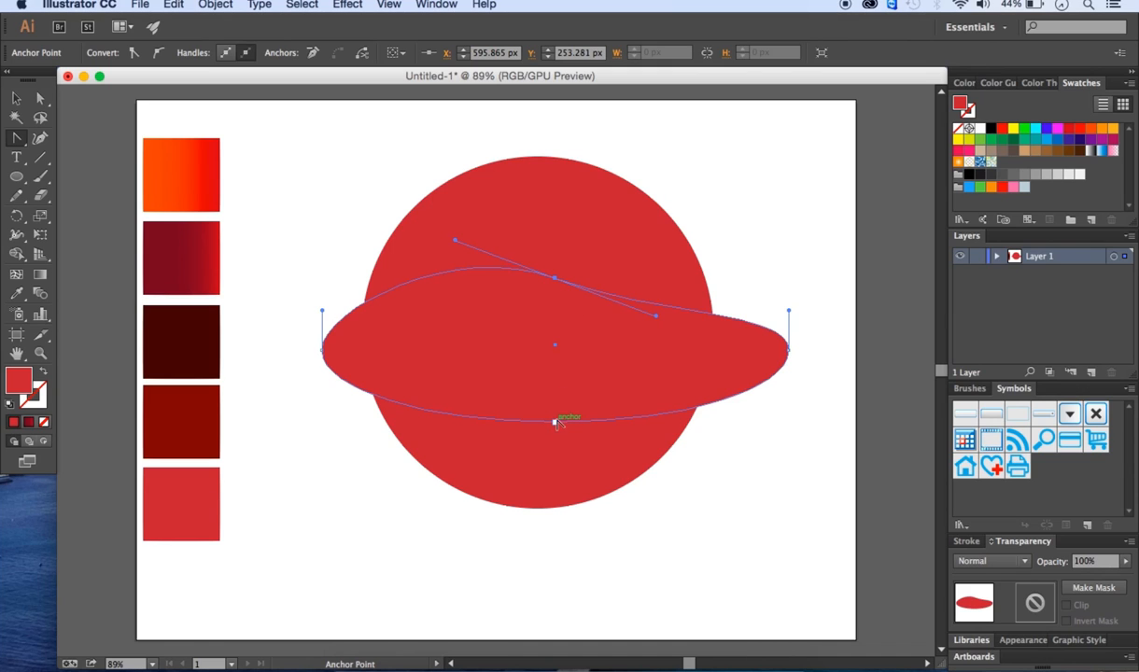
{"action": "left_click_drag", "start_coordinate": [555, 425], "coordinate": [464, 360]}
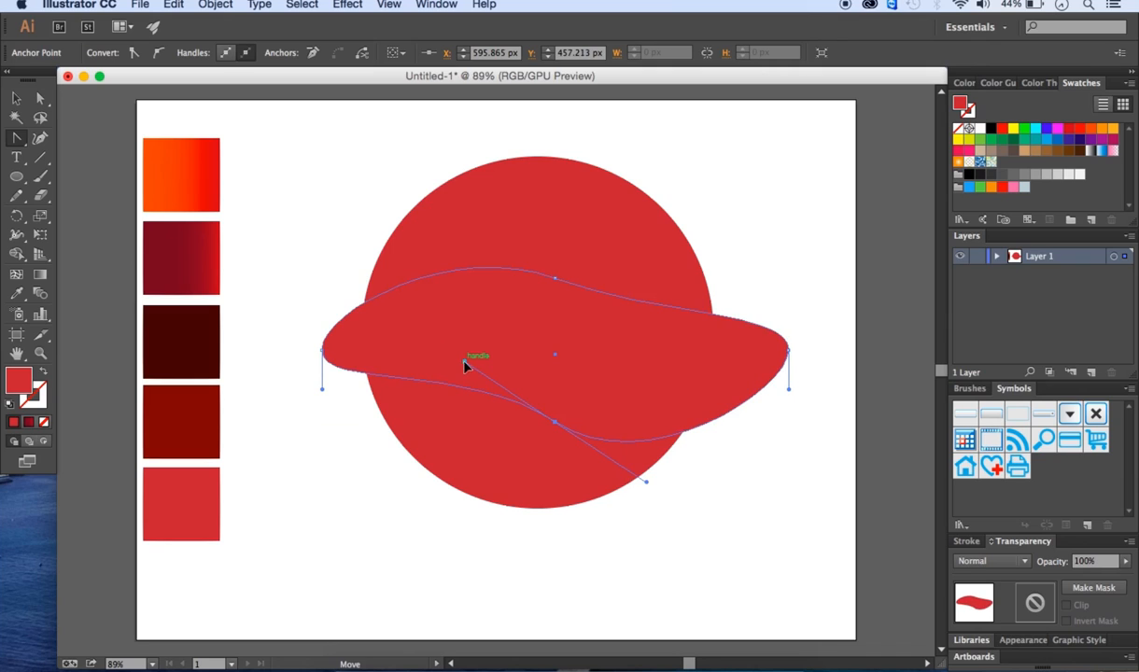
{"action": "left_click", "coordinate": [321, 350]}
{"action": "left_click_drag", "start_coordinate": [321, 350], "coordinate": [322, 274]}
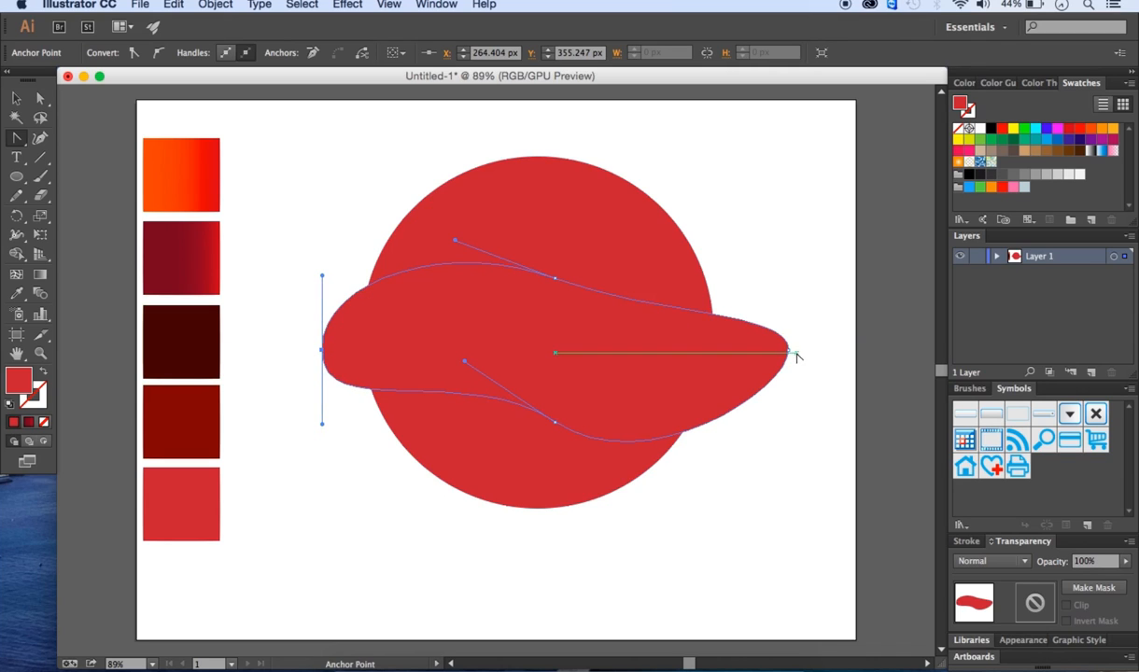
{"action": "left_click_drag", "start_coordinate": [790, 353], "coordinate": [784, 434]}
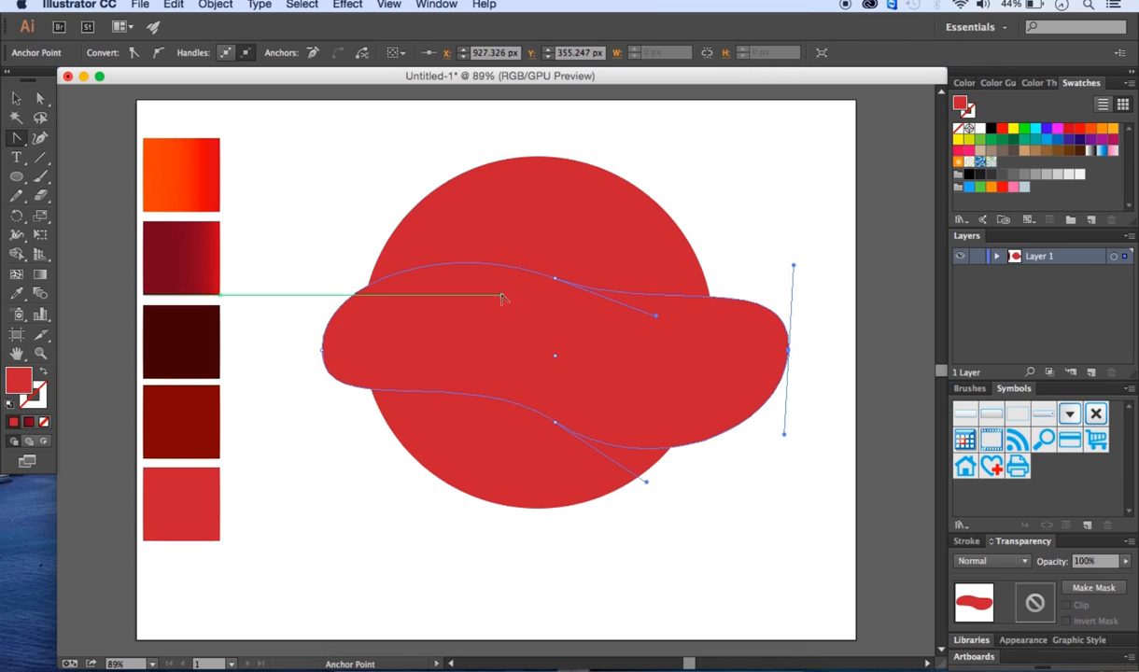
- Select the circle and the wavy band together and cut the band out with Pathfinder Minus Front
{"action": "key", "text": "v"}
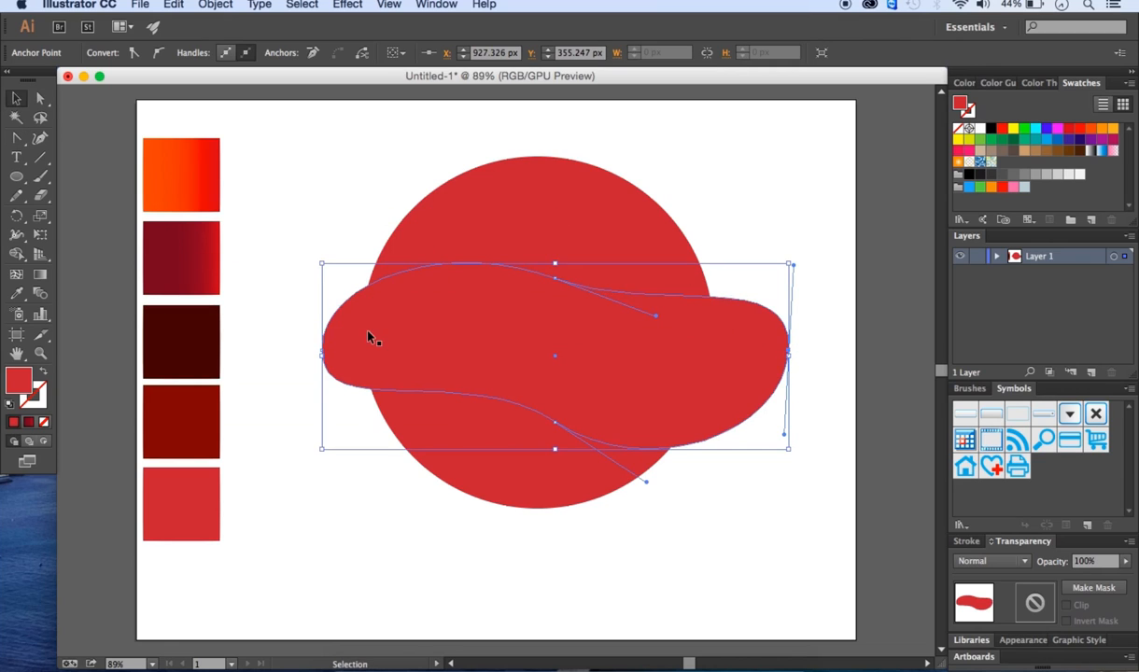
{"action": "left_click_drag", "start_coordinate": [298, 141], "coordinate": [796, 546]}
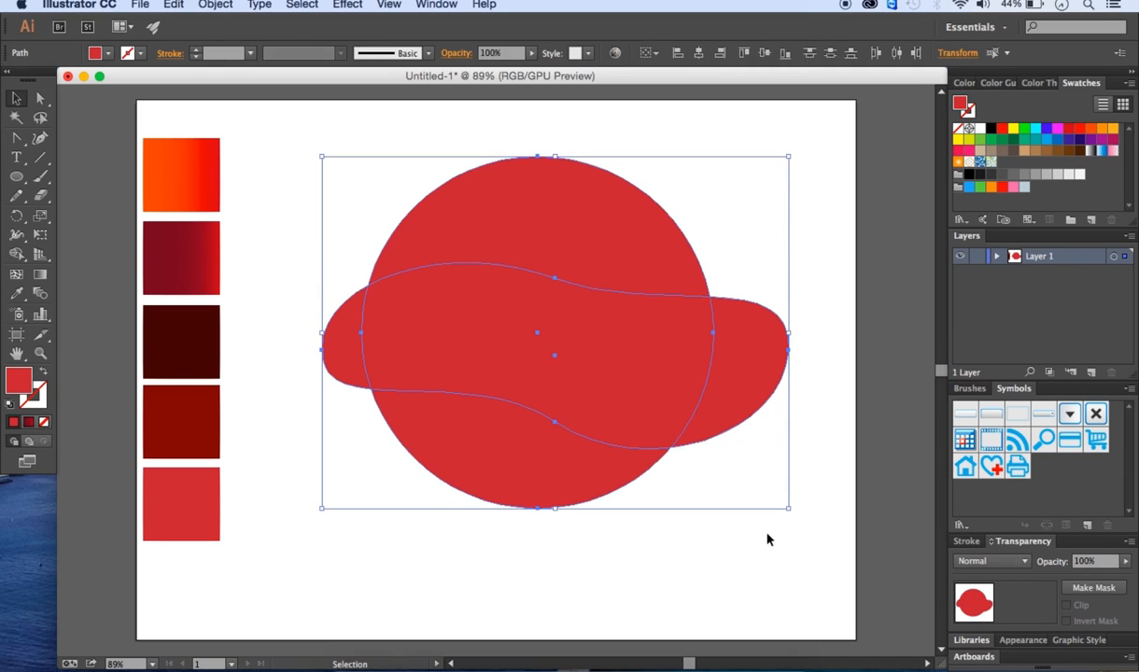
{"action": "left_click", "coordinate": [452, 6]}
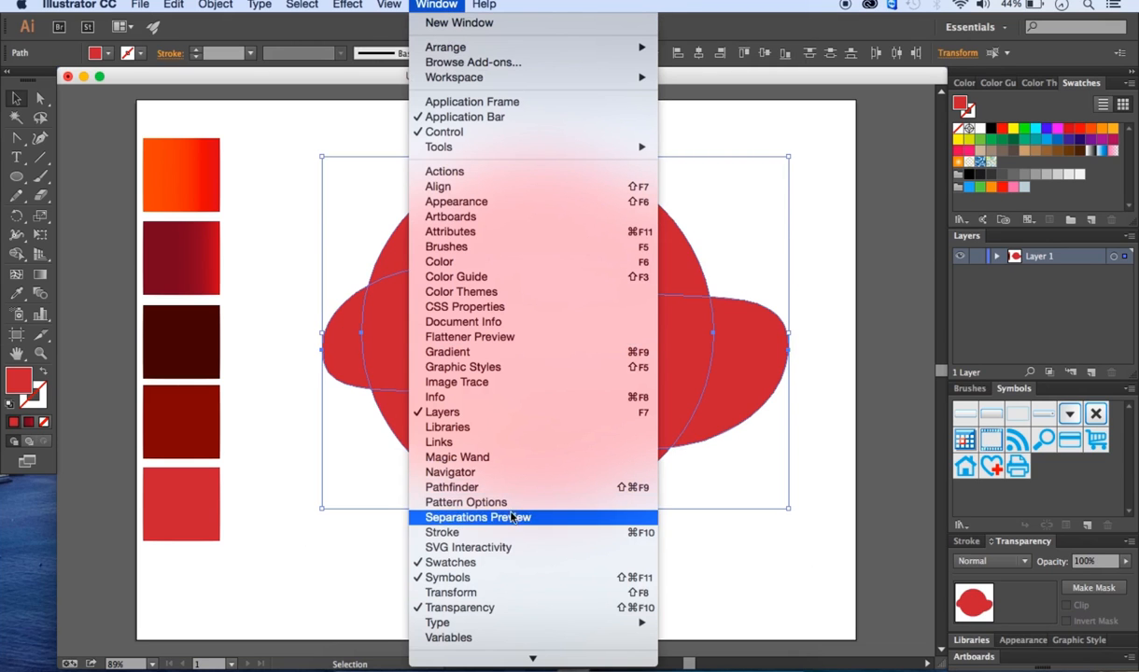
{"action": "left_click", "coordinate": [462, 486]}
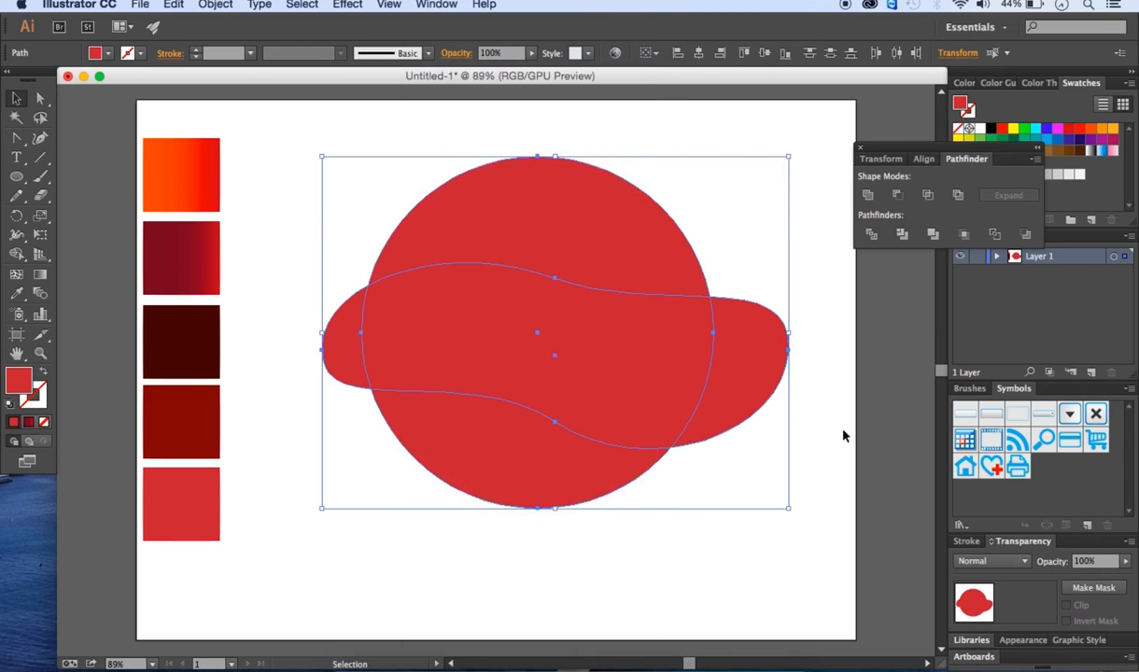
{"action": "left_click", "coordinate": [896, 195]}
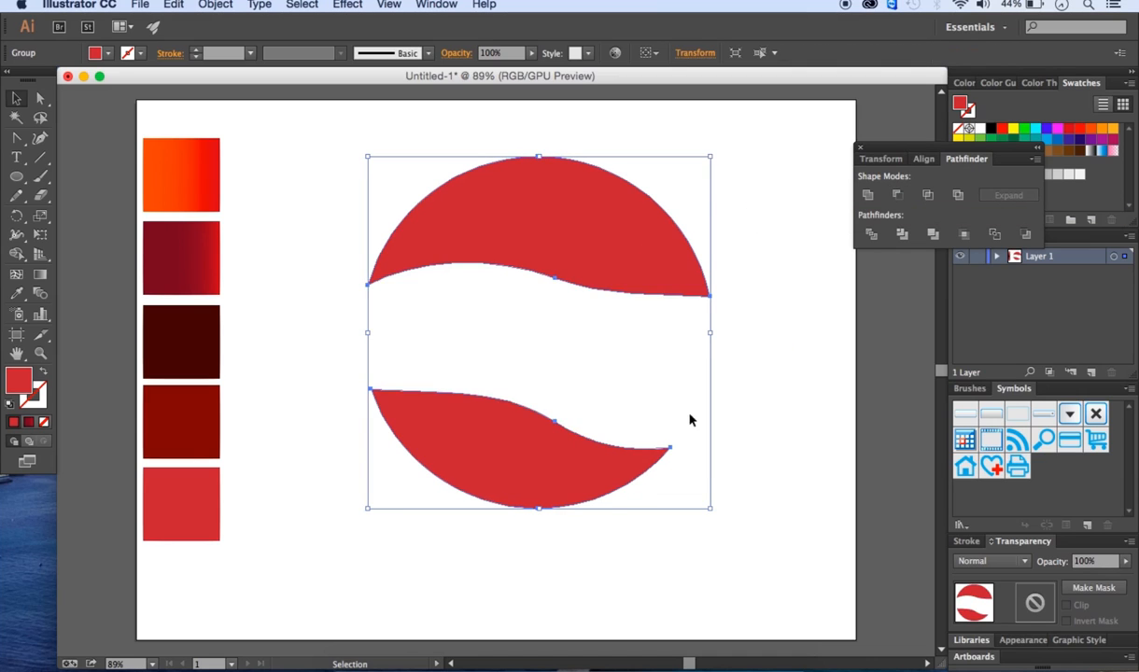
- Rotate the resulting two-piece group slightly clockwise
{"action": "left_click_drag", "start_coordinate": [716, 507], "coordinate": [735, 491]}
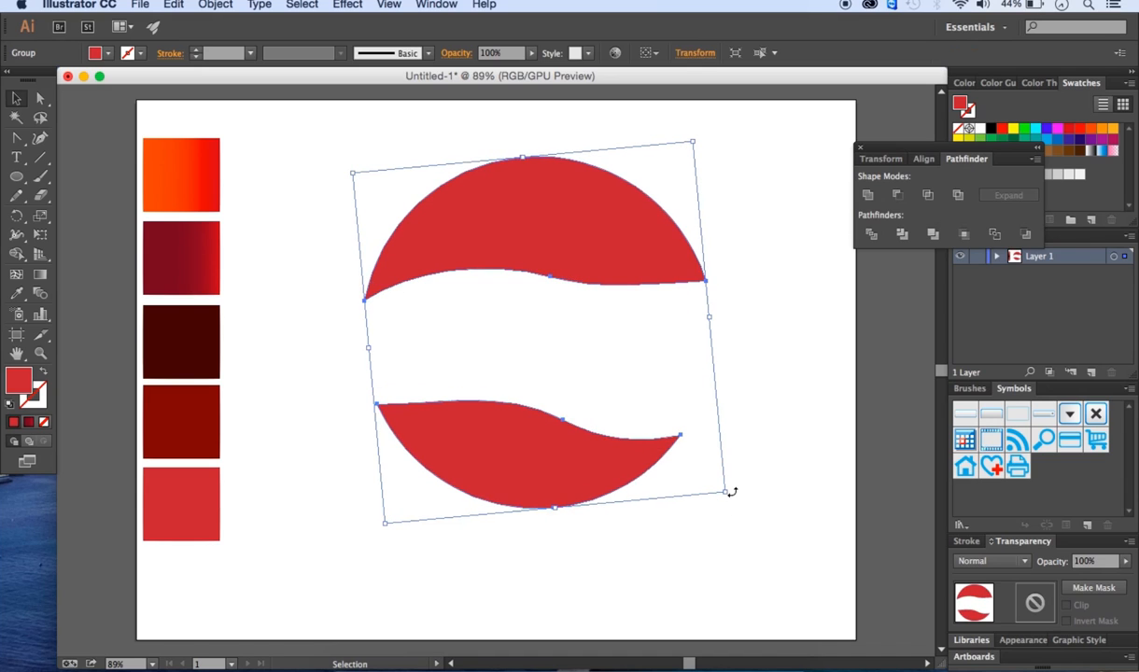
{"action": "left_click", "coordinate": [761, 407]}
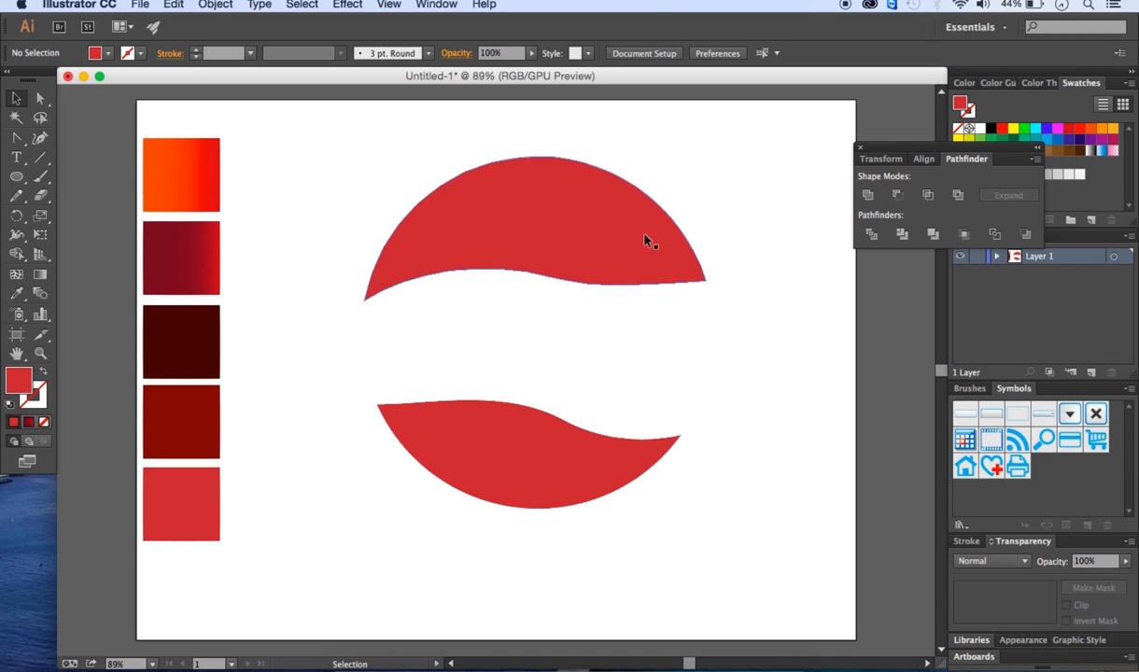
- Ungroup the two crescent pieces
{"action": "left_click", "coordinate": [597, 225]}
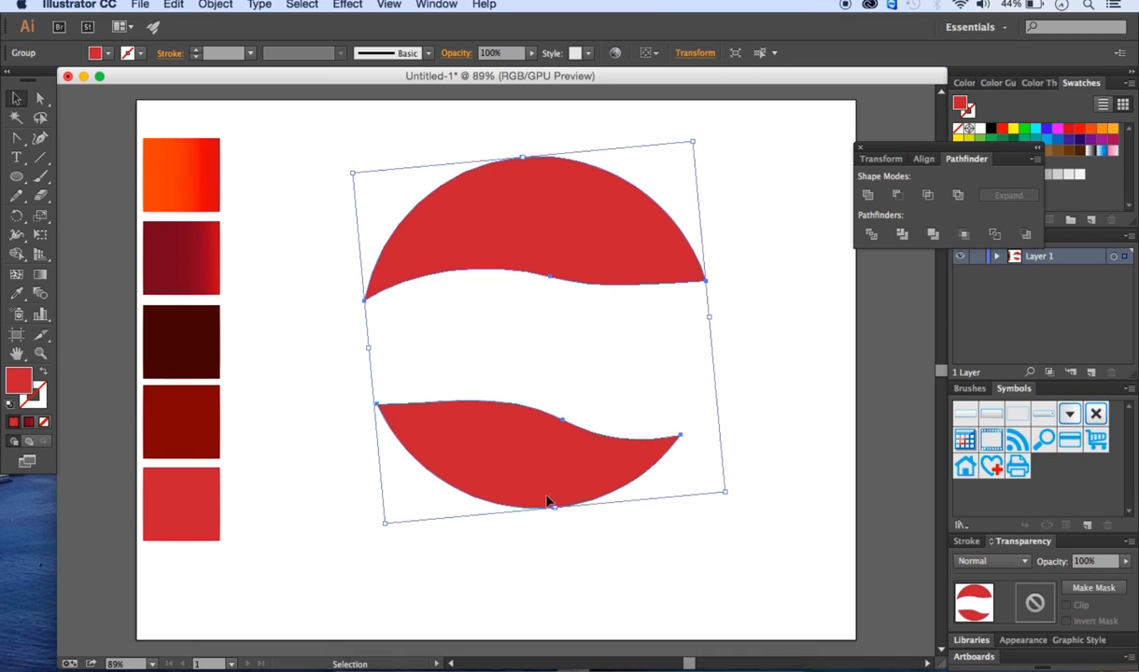
{"action": "left_click", "coordinate": [218, 6]}
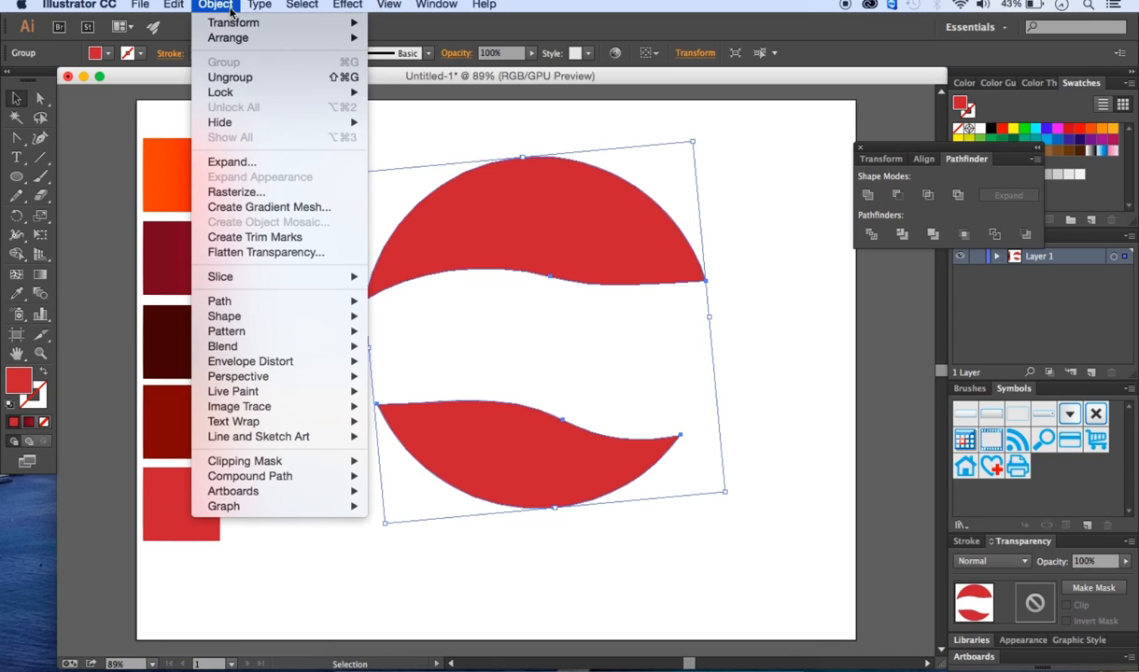
{"action": "left_click", "coordinate": [226, 78]}
{"action": "left_click", "coordinate": [276, 196]}
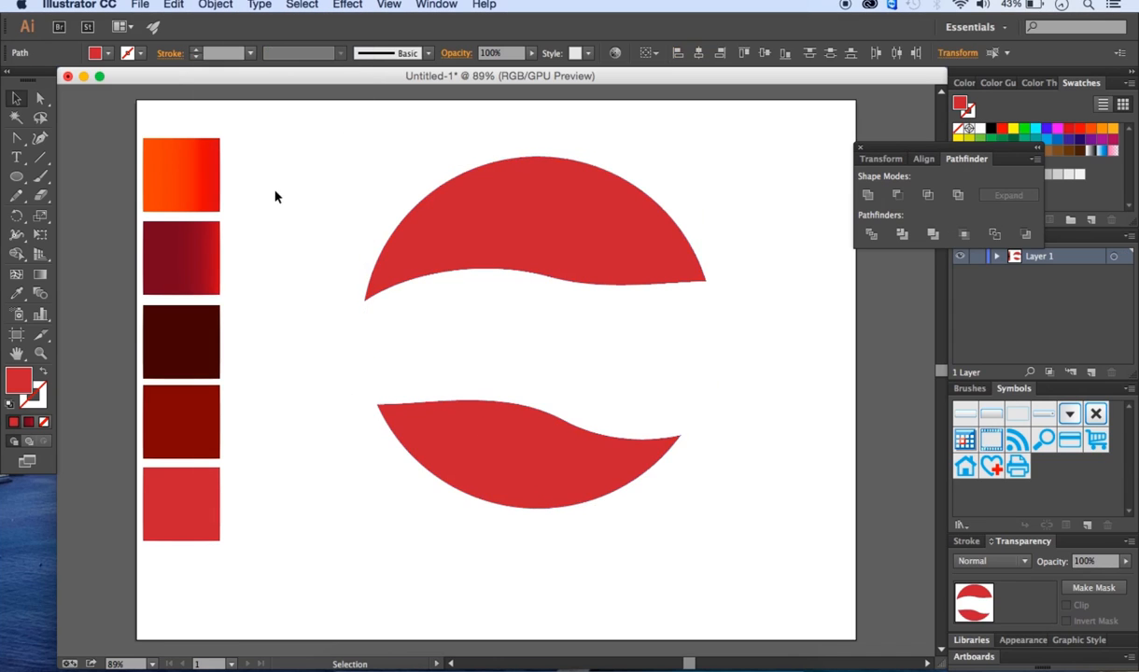
- Copy the upper crescent and paste a duplicate in front of it
{"action": "key", "text": "a"}
{"action": "left_click", "coordinate": [478, 232]}
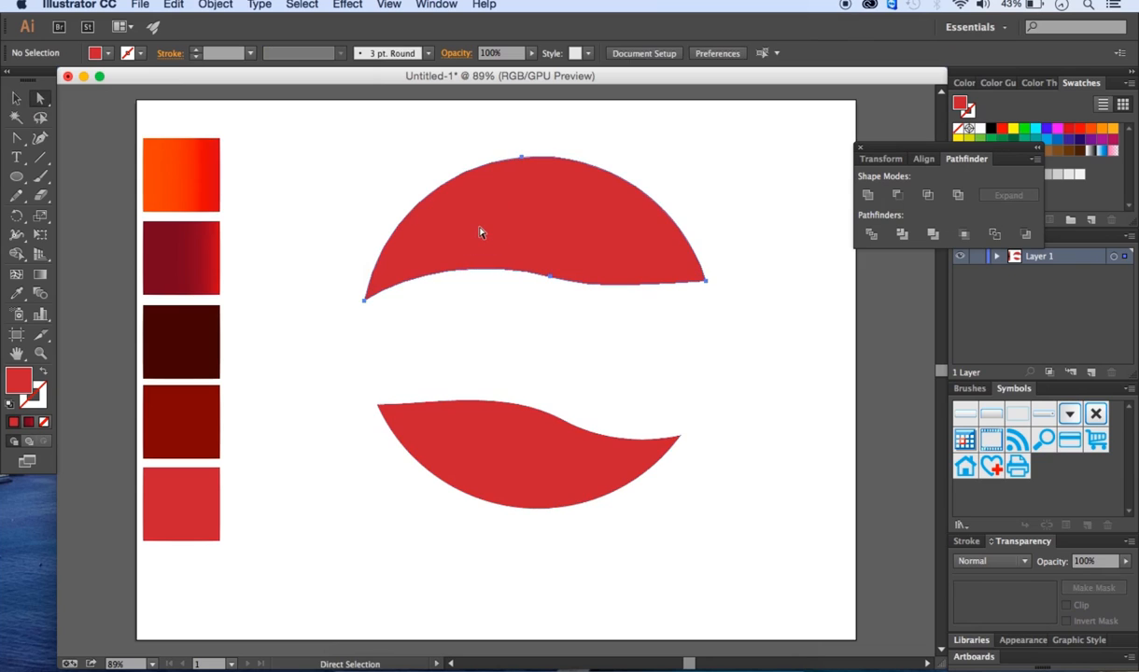
{"action": "left_click", "coordinate": [481, 425]}
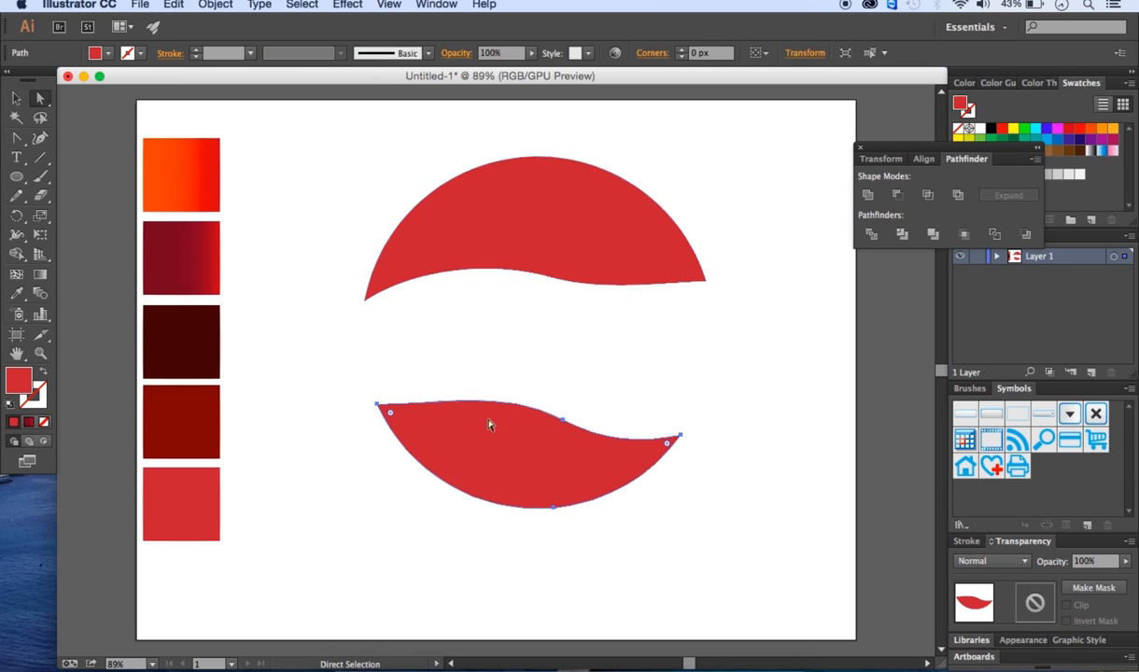
{"action": "left_click", "coordinate": [509, 219]}
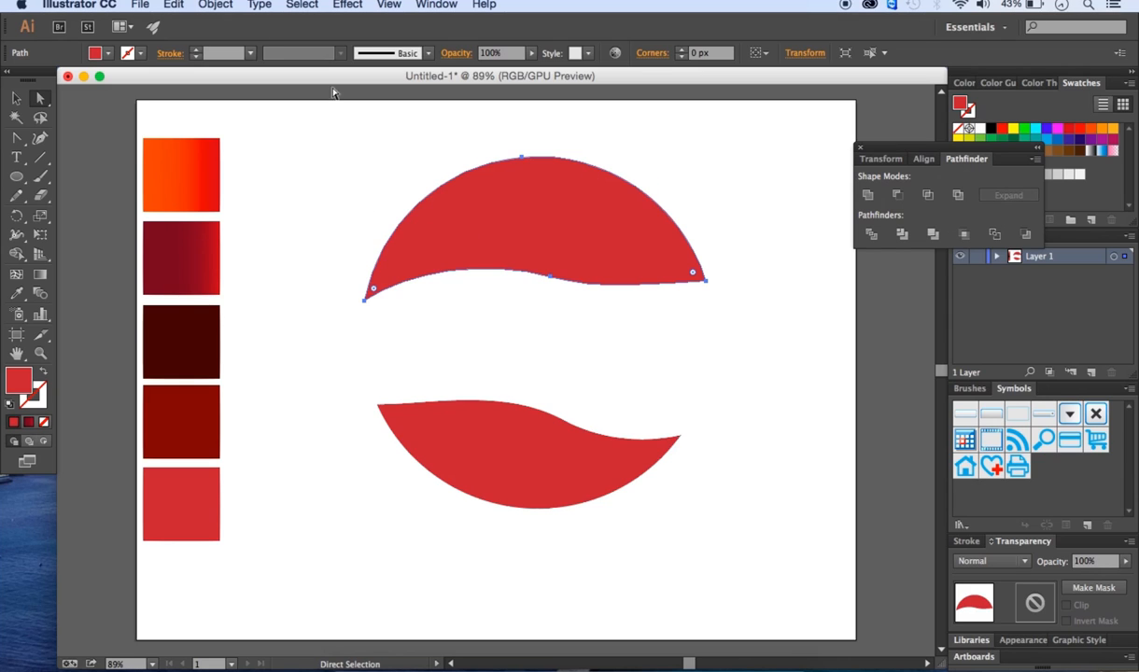
{"action": "left_click", "coordinate": [174, 5]}
{"action": "left_click", "coordinate": [187, 82]}
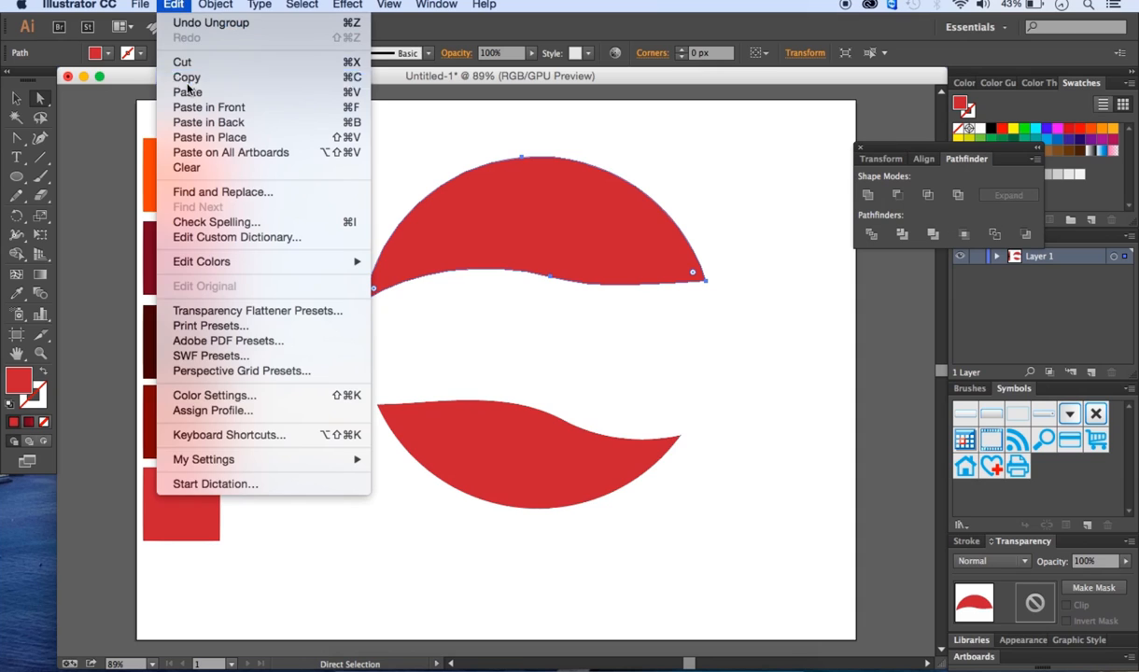
{"action": "left_click", "coordinate": [178, 5]}
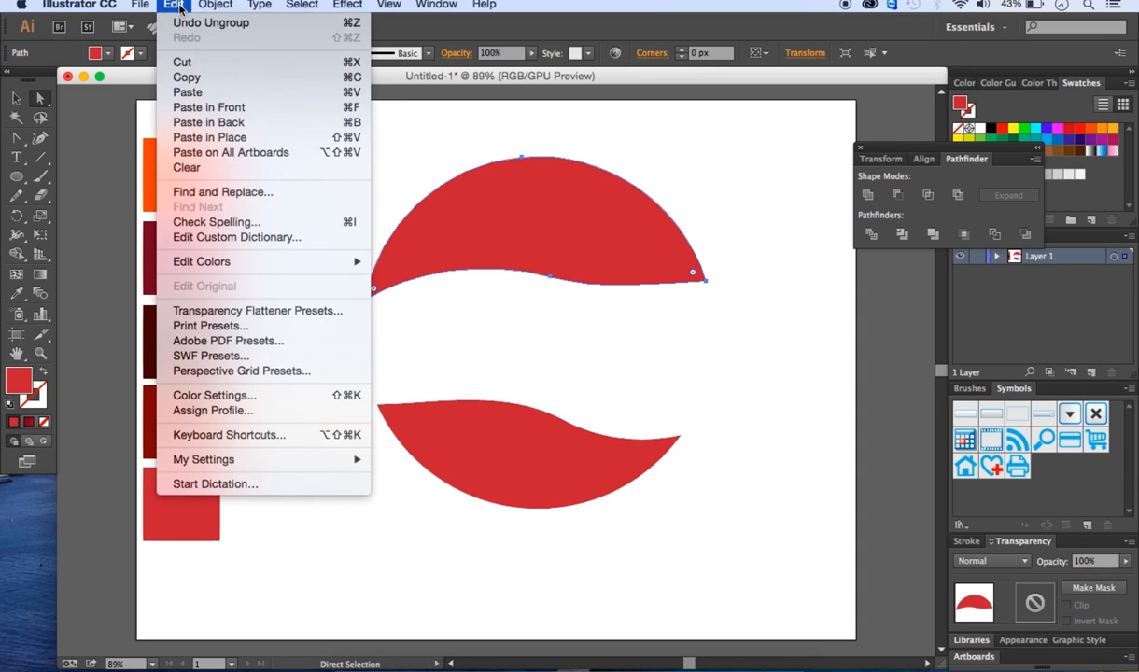
{"action": "left_click", "coordinate": [201, 108]}
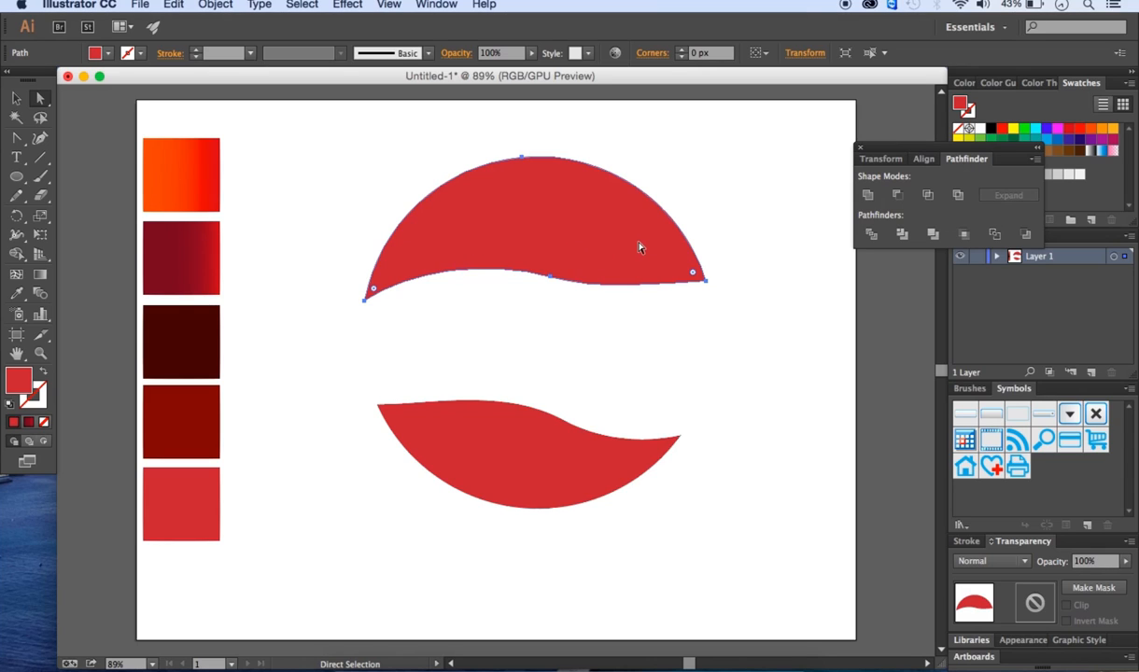
- Flip the duplicated upper crescent horizontally
{"action": "left_click", "coordinate": [809, 58]}
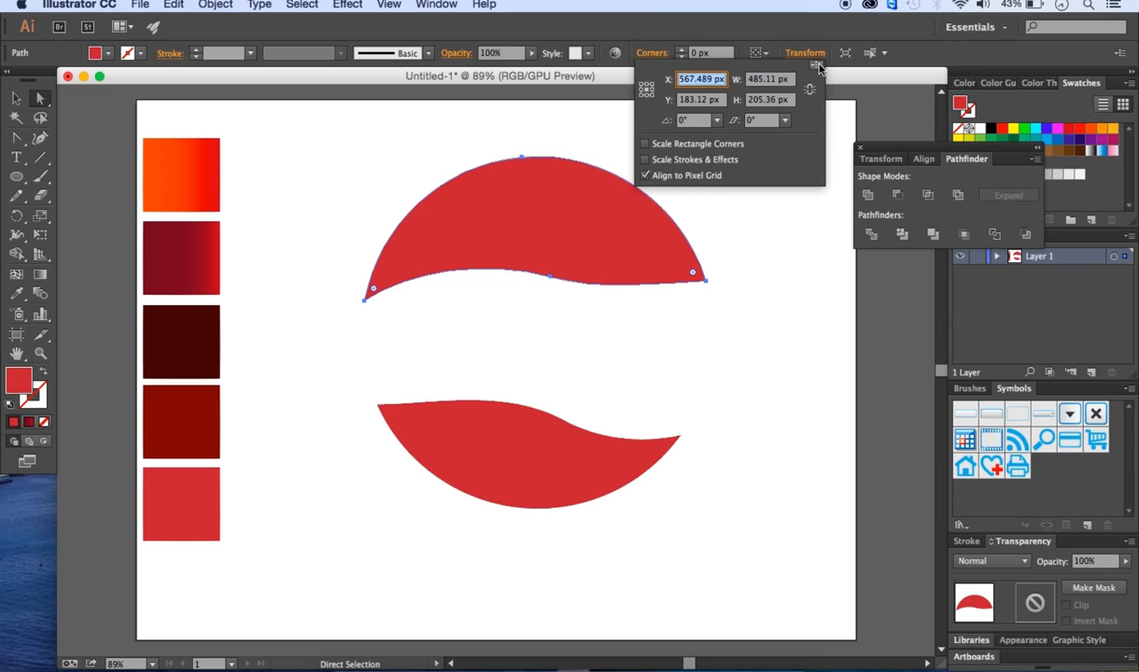
{"action": "left_click", "coordinate": [817, 65]}
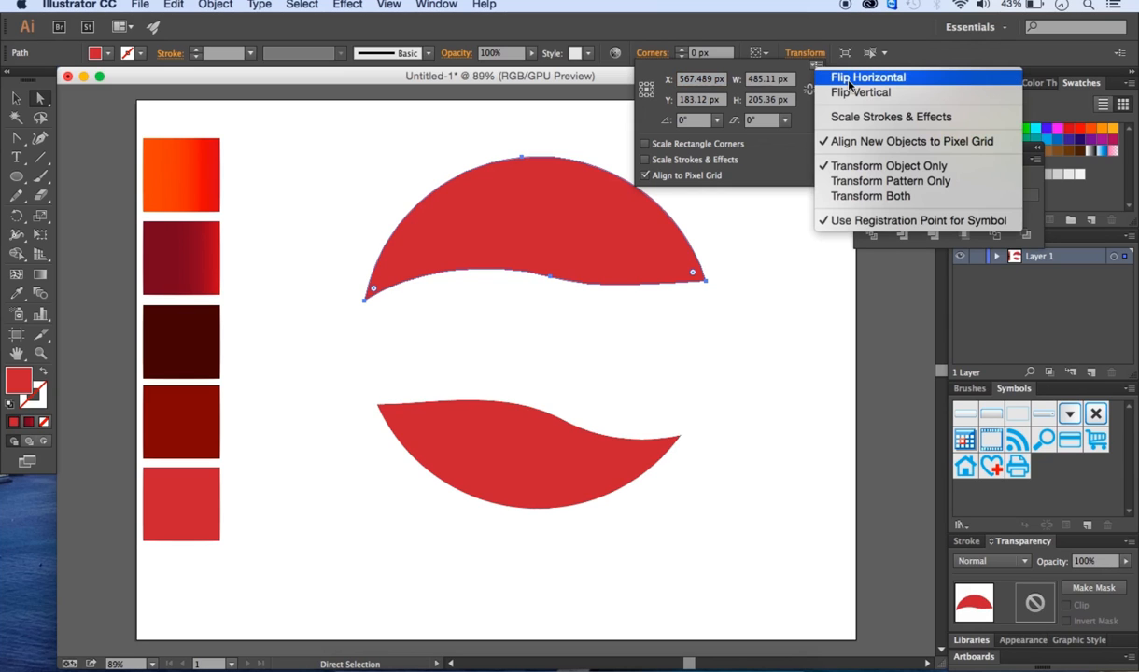
{"action": "left_click", "coordinate": [849, 84]}
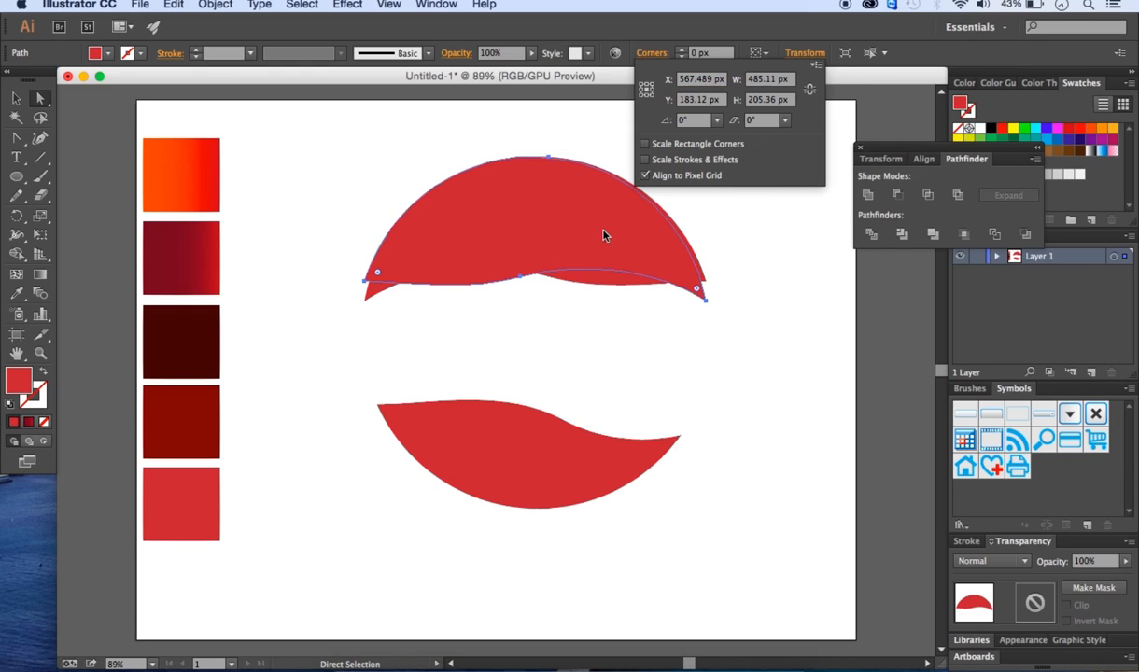
- Nudge the flipped duplicate into place over the upper crescent
{"action": "left_click", "coordinate": [17, 101]}
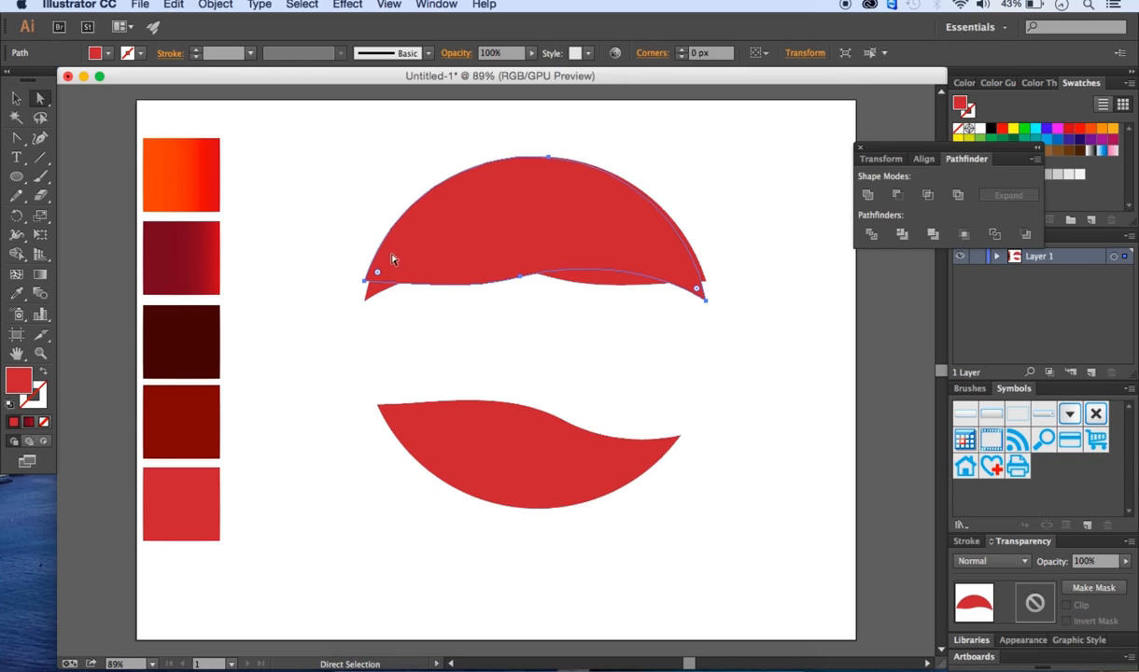
{"action": "left_click_drag", "start_coordinate": [456, 244], "coordinate": [507, 258]}
{"action": "left_click", "coordinate": [881, 402]}
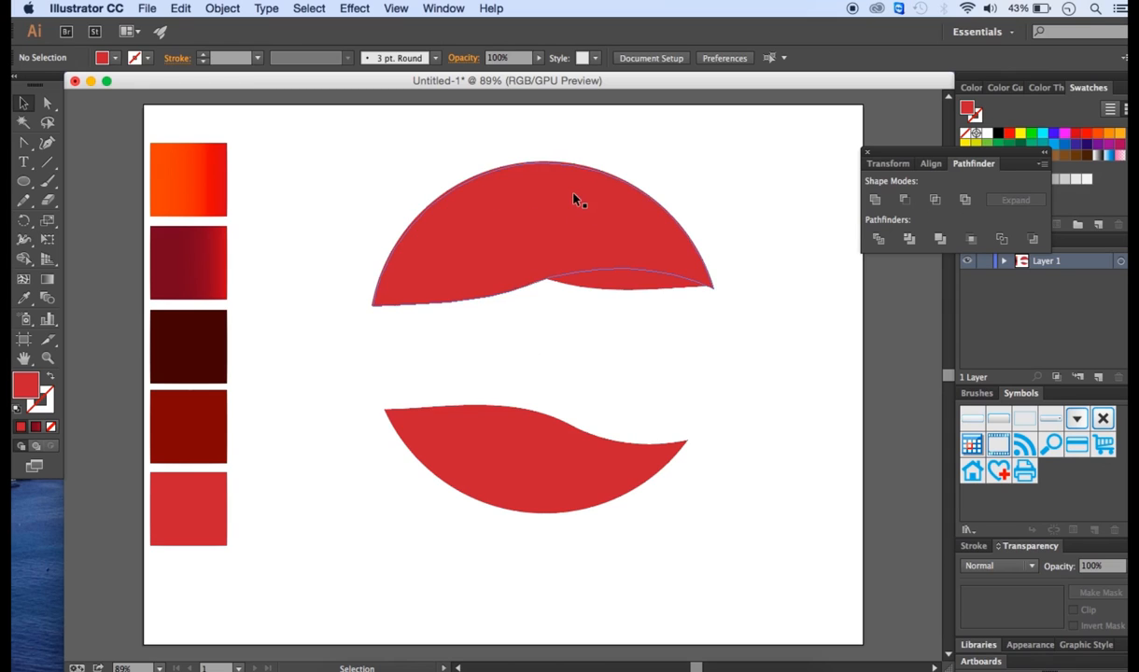
- Fill the front copy of the upper crescent with the orange-red gradient swatch
{"action": "left_click", "coordinate": [529, 217]}
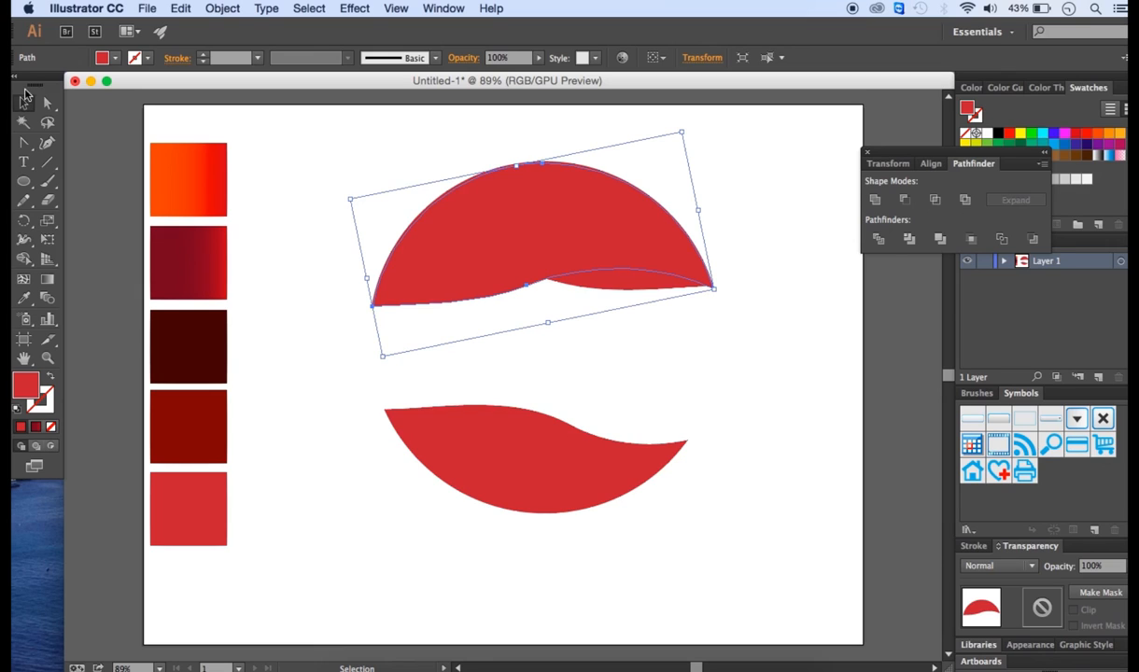
{"action": "left_click", "coordinate": [25, 302]}
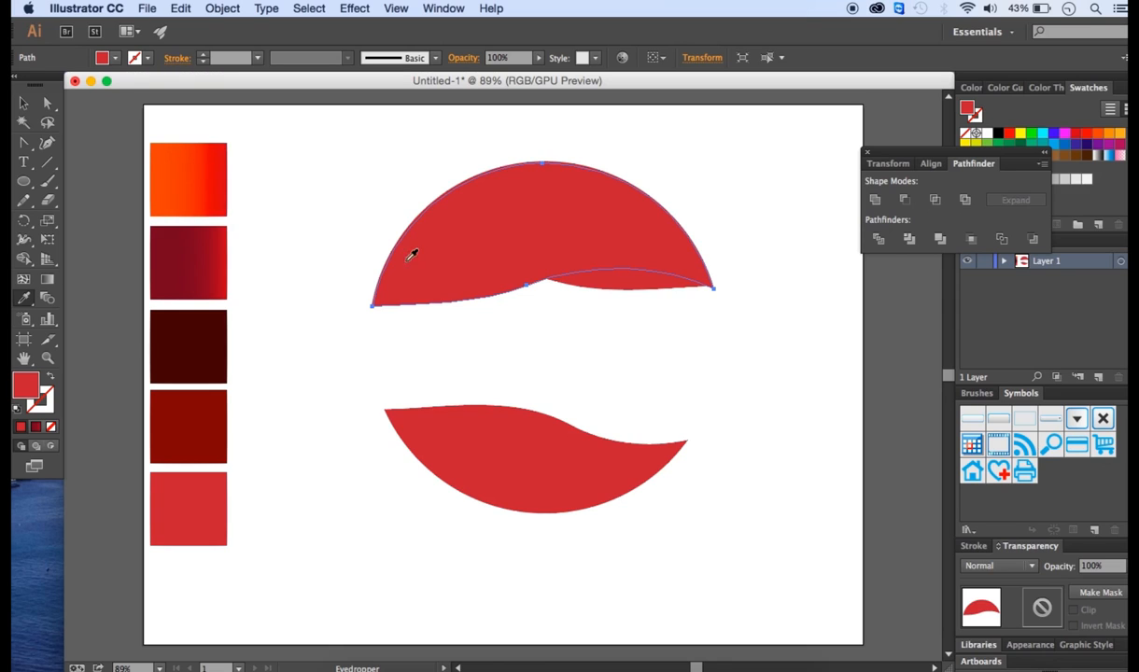
{"action": "left_click", "coordinate": [166, 159]}
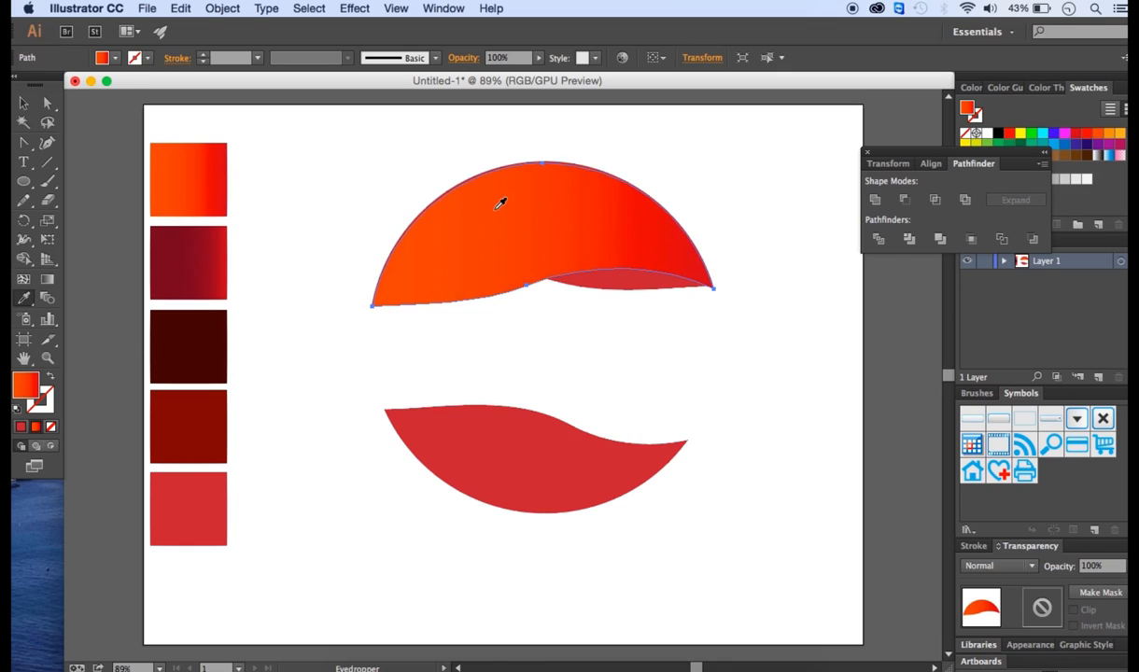
- Fill the upper crescent piece showing behind it with the dark red gradient swatch
{"action": "left_click", "coordinate": [46, 104]}
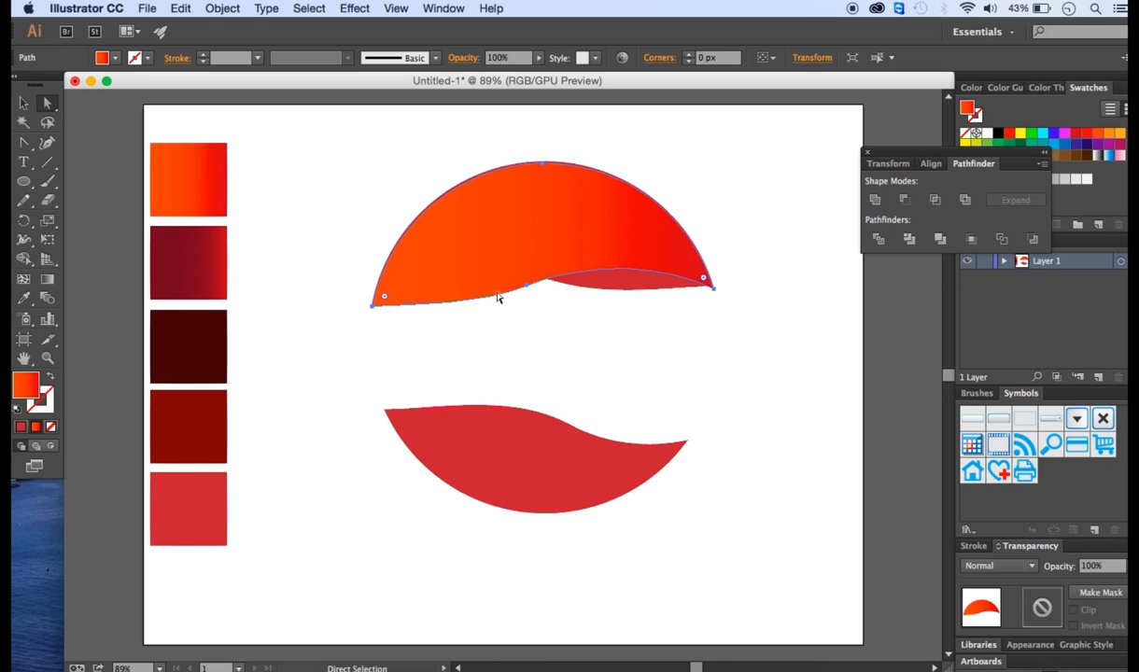
{"action": "left_click", "coordinate": [602, 288]}
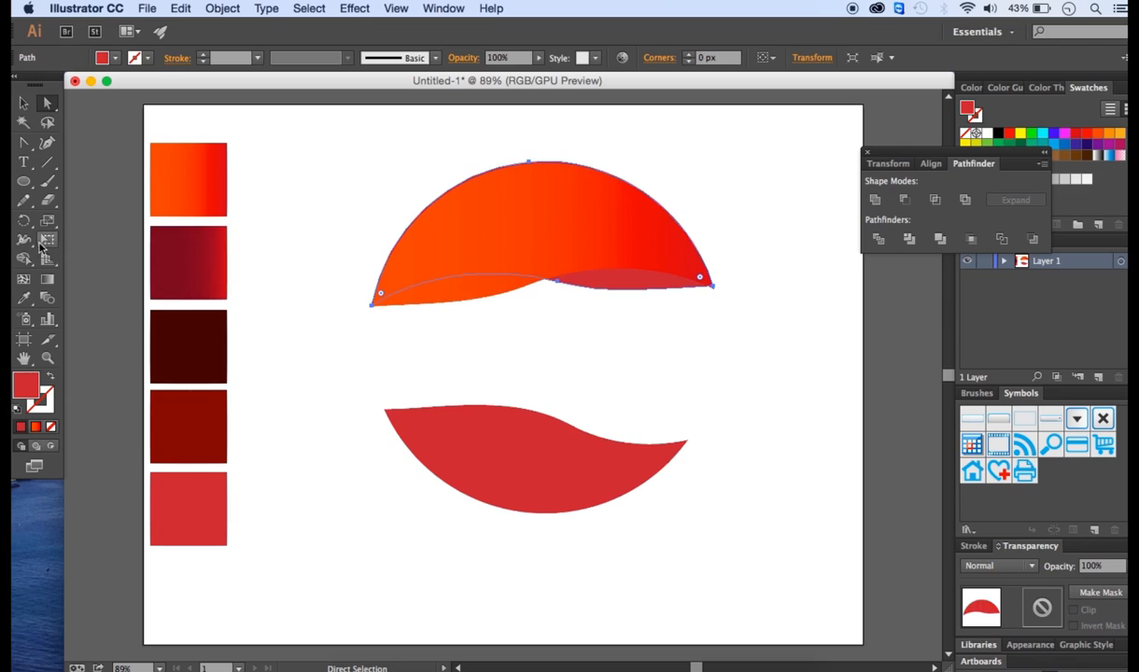
{"action": "left_click", "coordinate": [24, 298]}
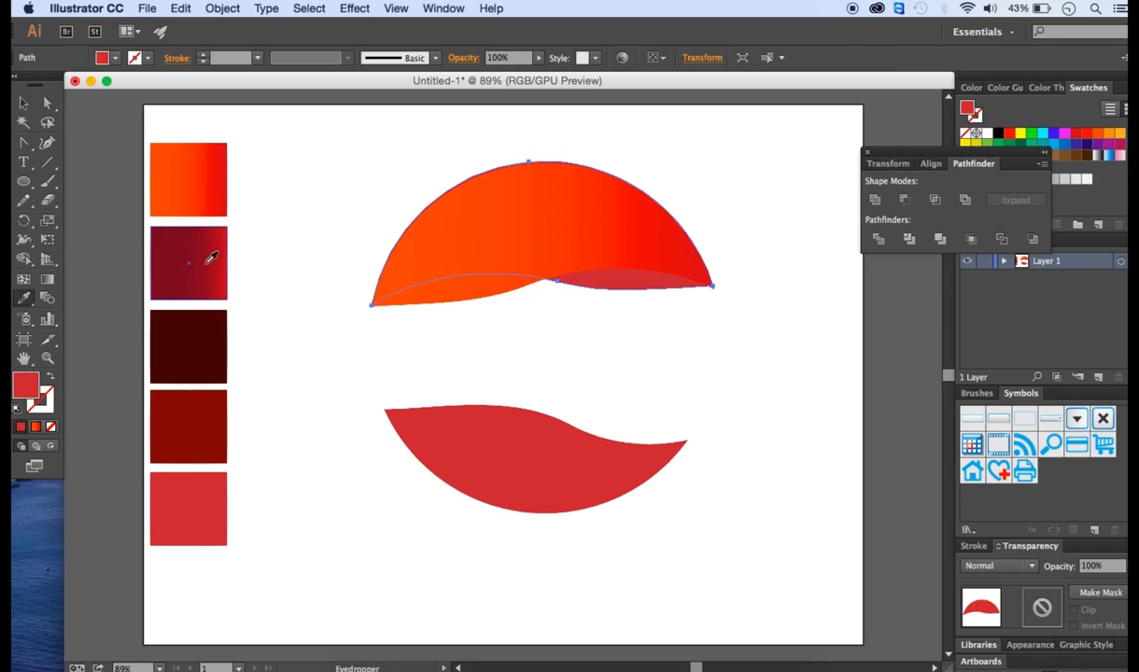
{"action": "left_click", "coordinate": [202, 251]}
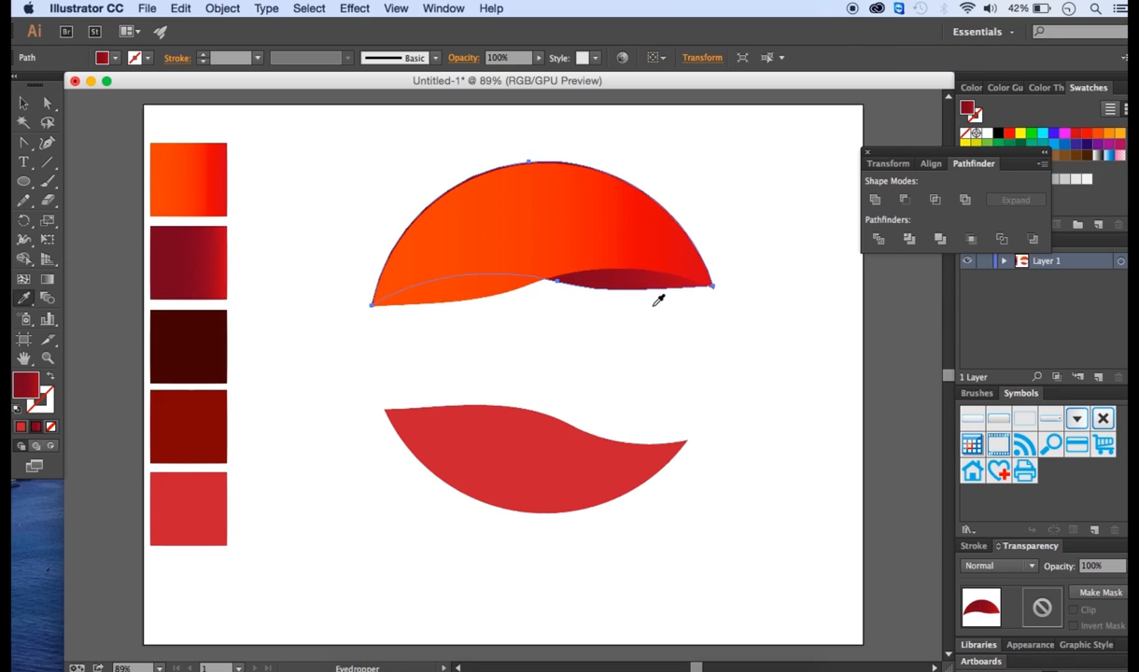
- Nudge the orange crescent slightly up and left so its corners line up with the dark piece
{"action": "key", "text": "v"}
{"action": "left_click", "coordinate": [495, 241]}
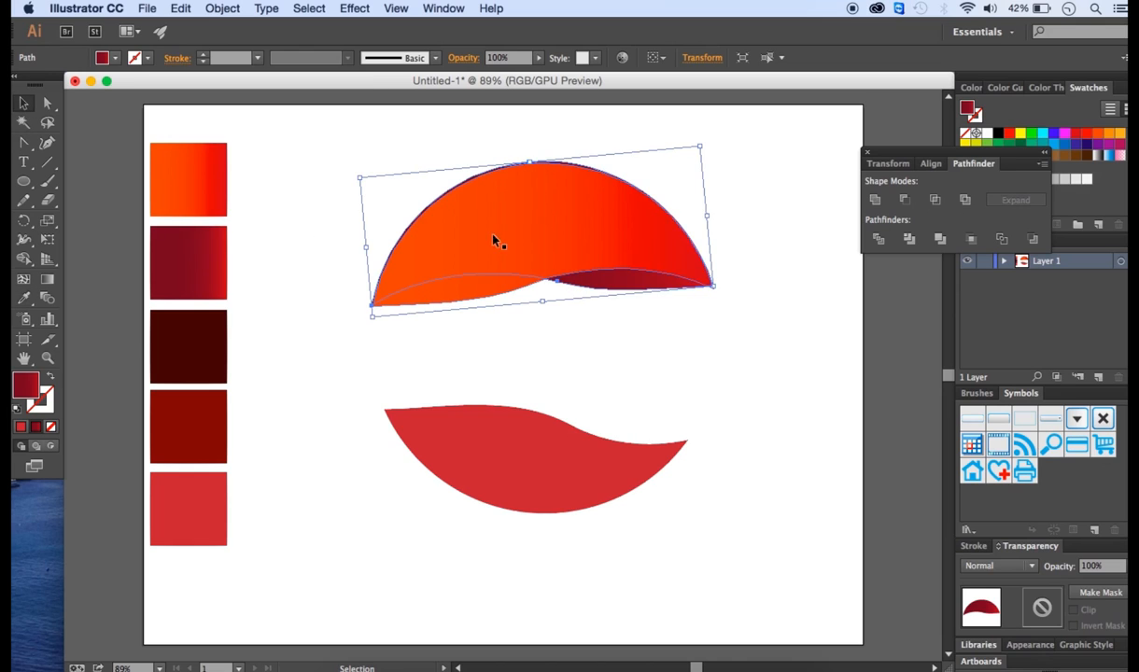
{"action": "left_click", "coordinate": [47, 358]}
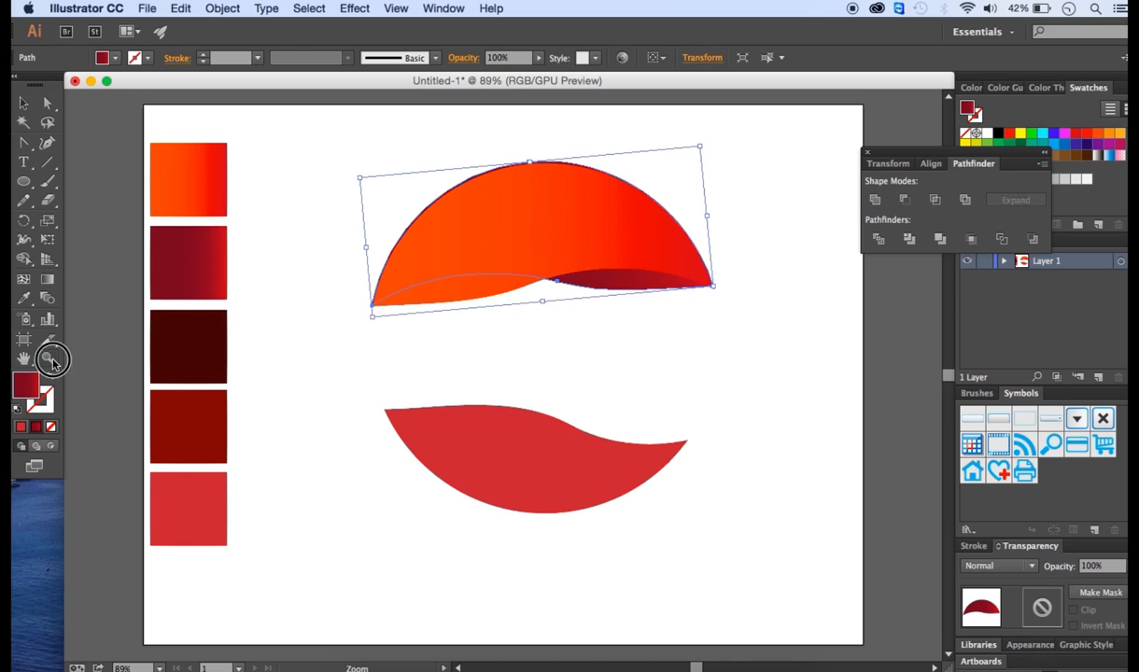
{"action": "left_click", "coordinate": [520, 196]}
{"action": "left_click", "coordinate": [531, 372]}
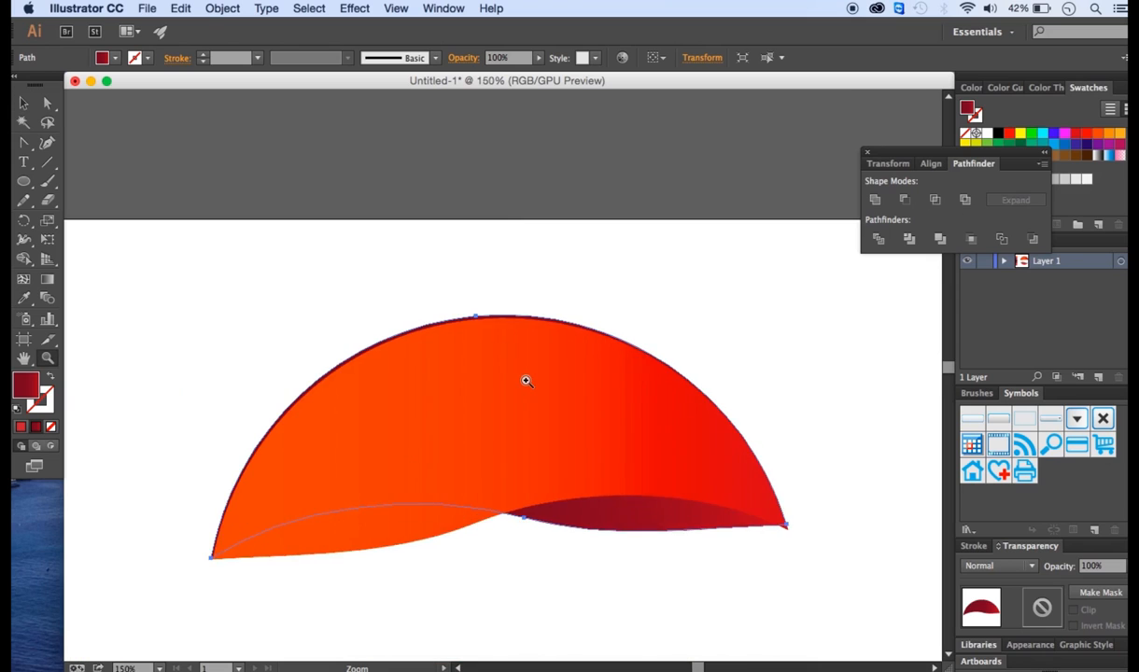
{"action": "key", "text": "v"}
{"action": "left_click", "coordinate": [427, 394]}
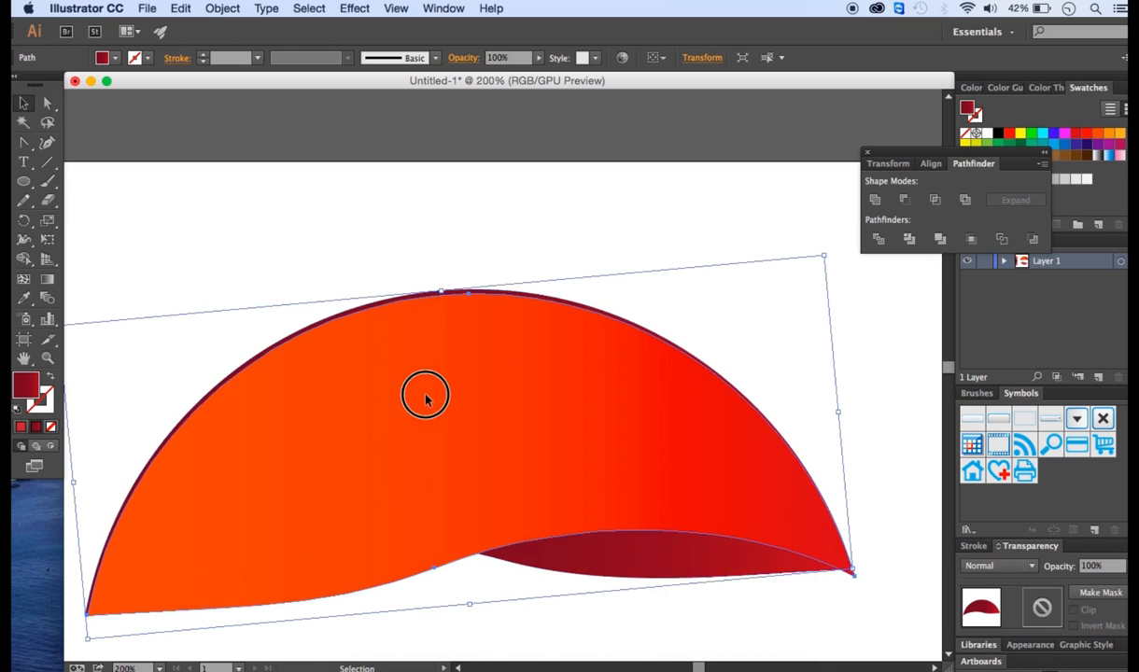
{"action": "key", "text": "Up"}
{"action": "key", "text": "Up"}
{"action": "key", "text": "Up"}
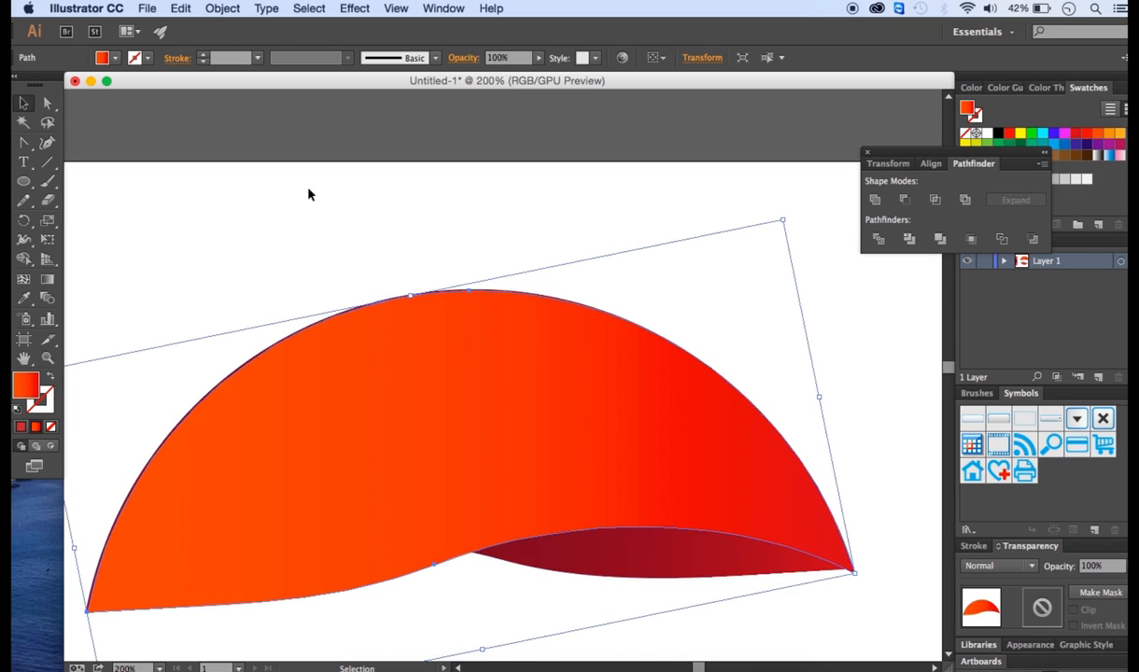
{"action": "key", "text": "Left"}
{"action": "key", "text": "Up"}
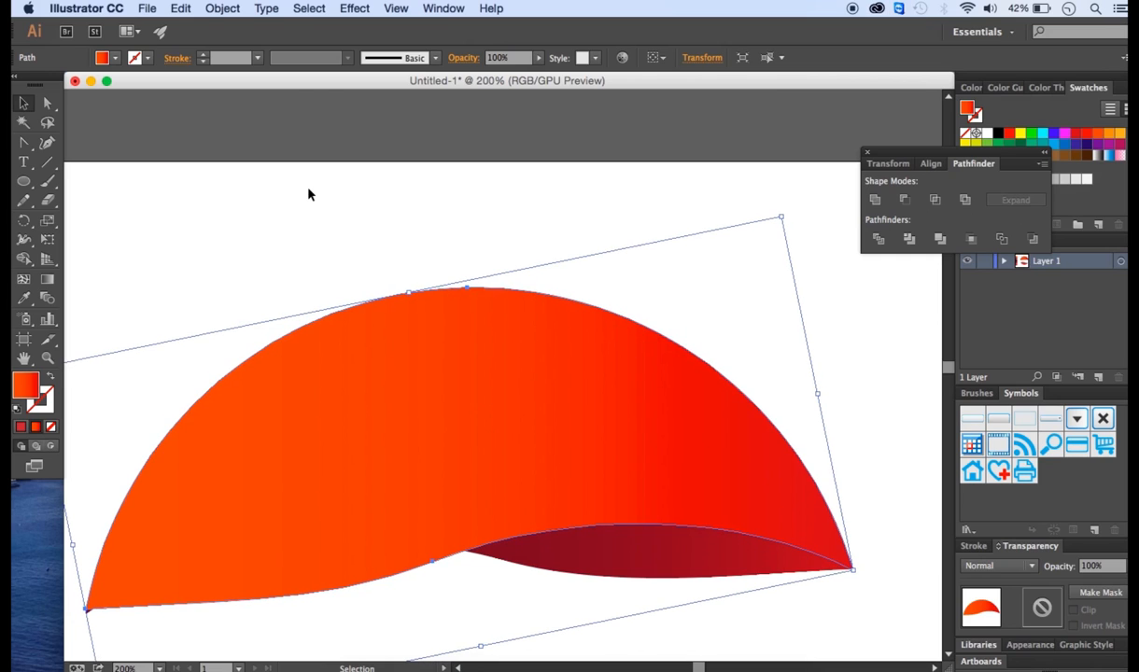
{"action": "key", "text": "a"}
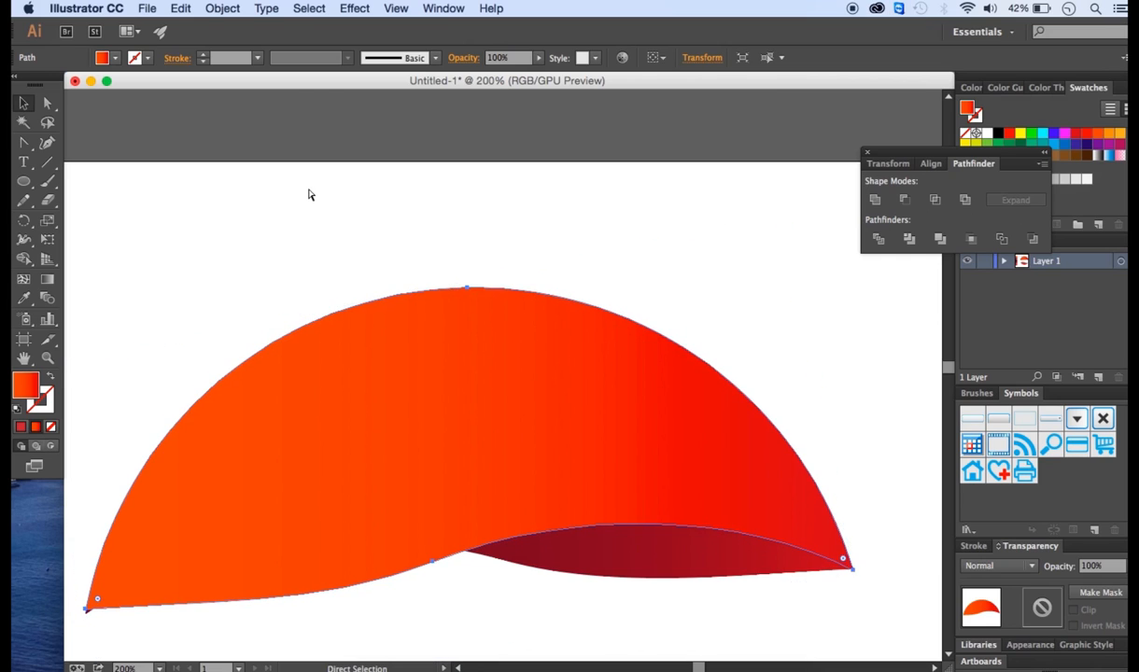
{"action": "key", "text": "super+0"}
{"action": "key", "text": "v"}
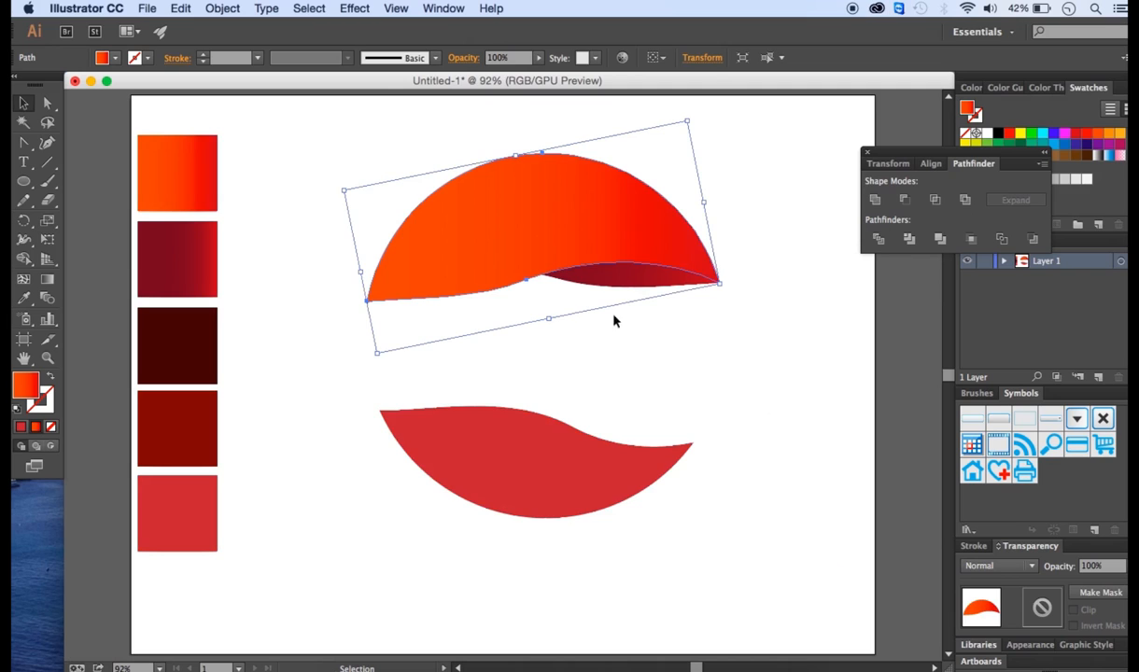
{"action": "left_click", "coordinate": [781, 398]}
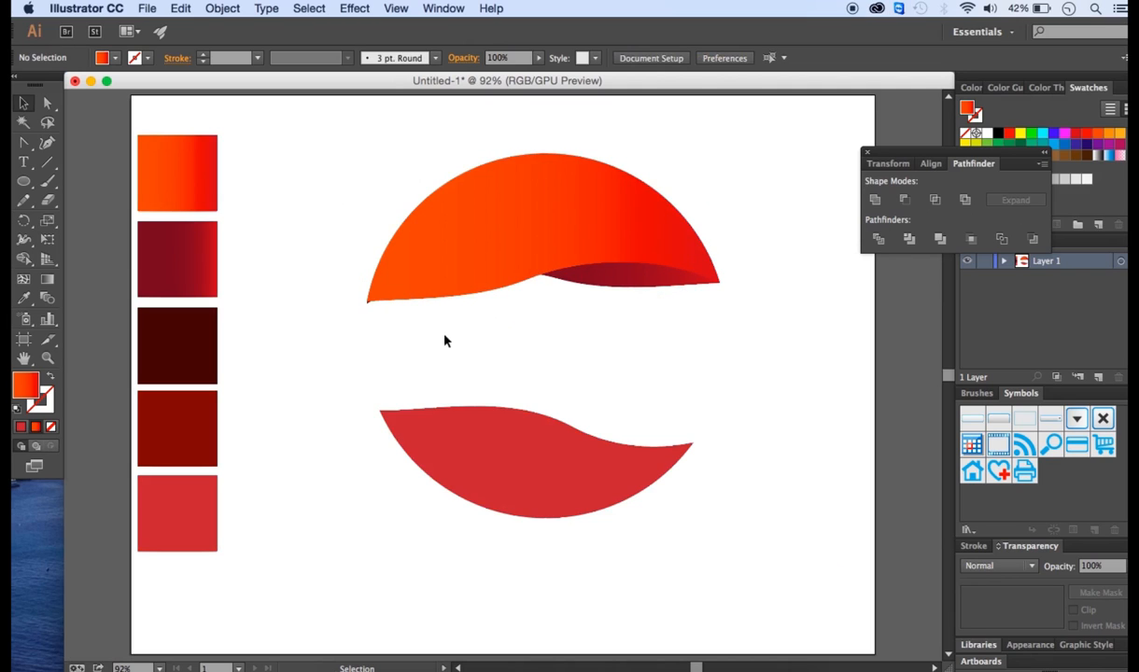
- Move the orange crescent's left corner anchor slightly down
{"action": "left_click", "coordinate": [49, 358]}
{"action": "left_click", "coordinate": [383, 293]}
{"action": "left_click", "coordinate": [523, 374]}
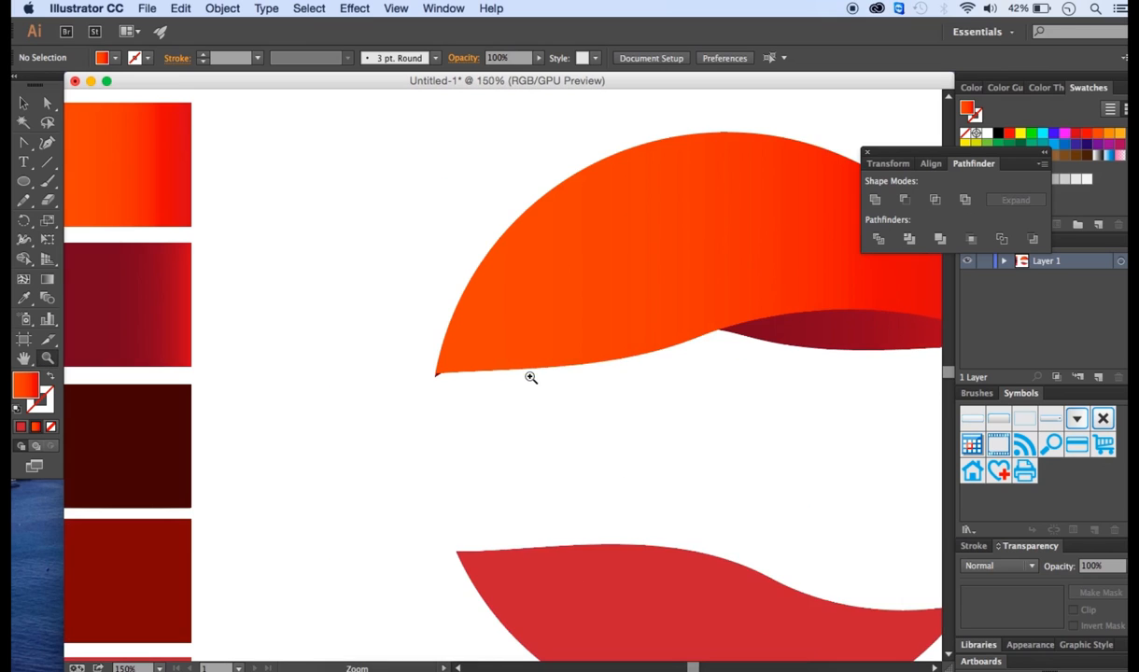
{"action": "left_click", "coordinate": [474, 381]}
{"action": "left_click", "coordinate": [47, 102]}
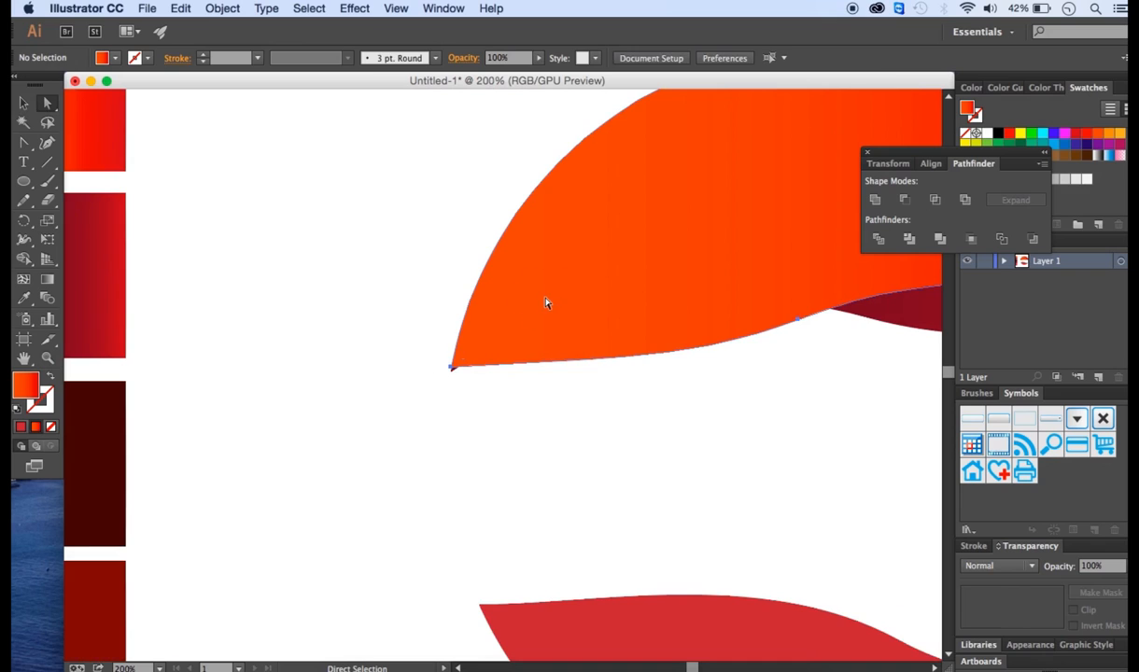
{"action": "left_click", "coordinate": [452, 367]}
{"action": "left_click_drag", "start_coordinate": [452, 367], "coordinate": [455, 377]}
{"action": "left_click", "coordinate": [446, 408]}
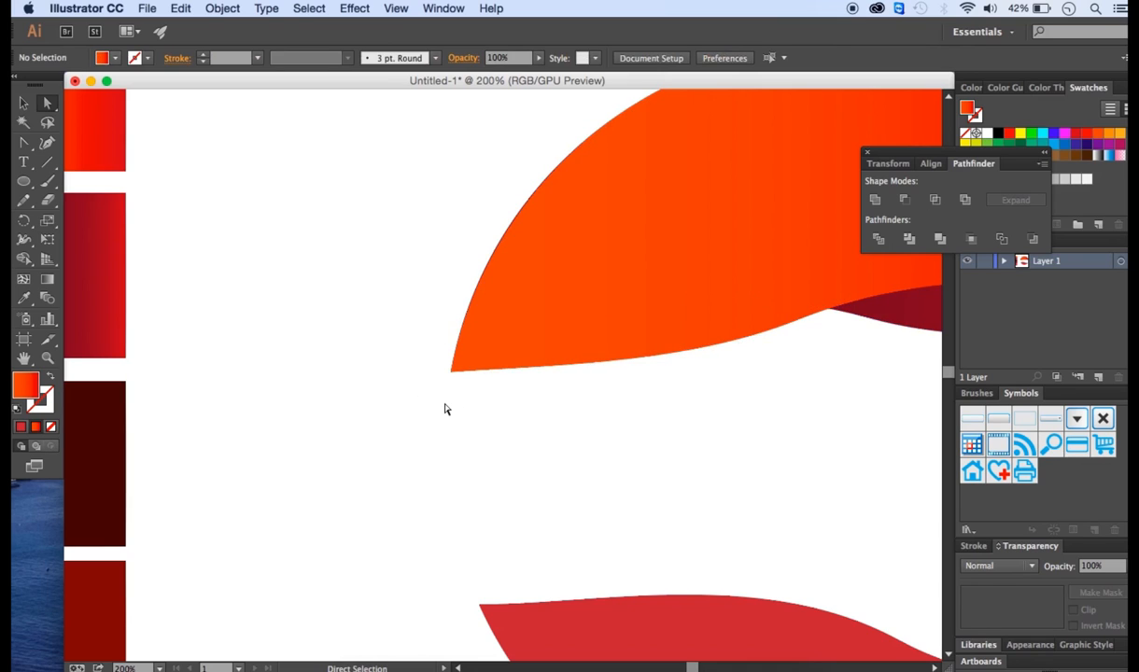
{"action": "key", "text": "super+0"}
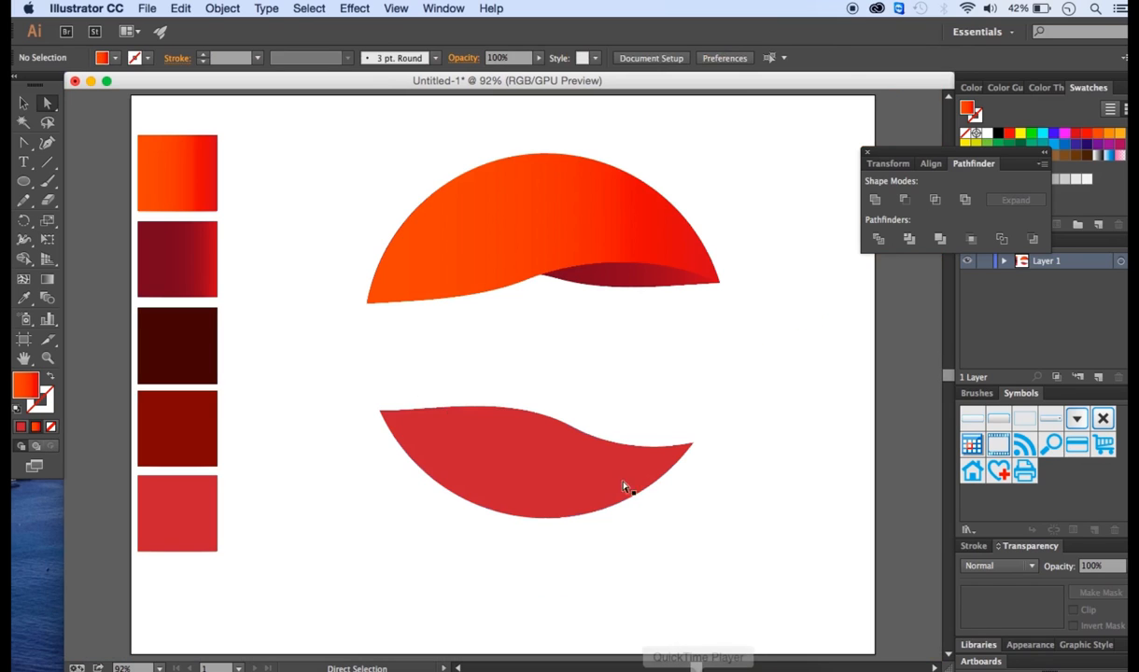
- Paste a duplicate of the lower crescent in front of it
{"action": "key", "text": "v"}
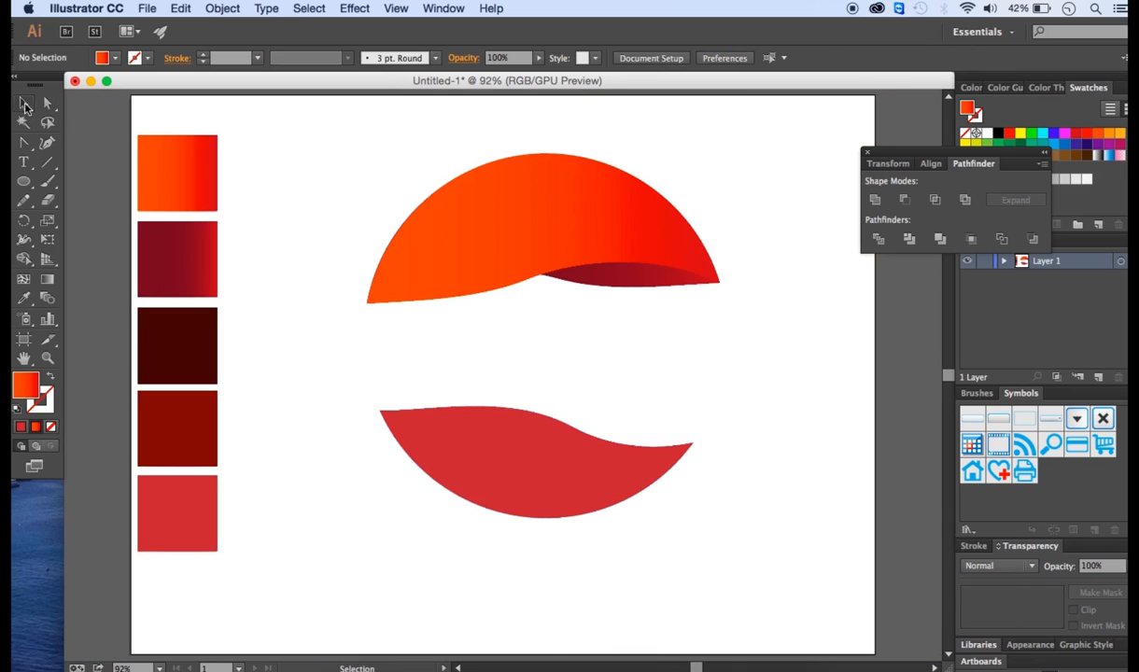
{"action": "left_click", "coordinate": [525, 514]}
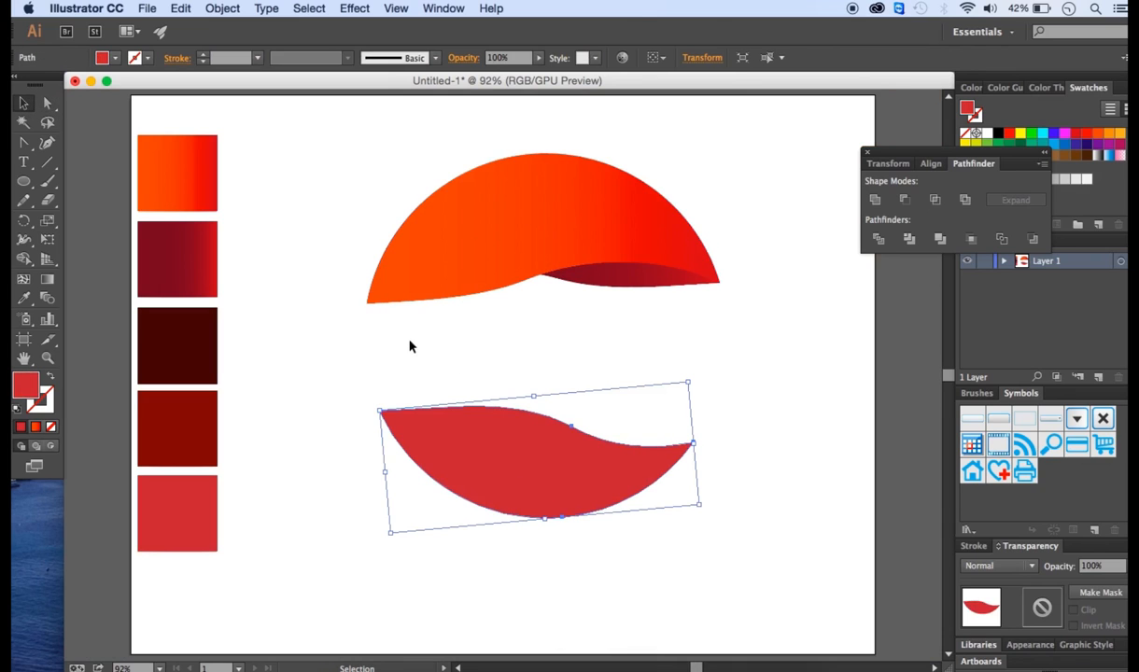
{"action": "left_click", "coordinate": [180, 8]}
{"action": "left_click", "coordinate": [180, 8]}
{"action": "left_click", "coordinate": [180, 7]}
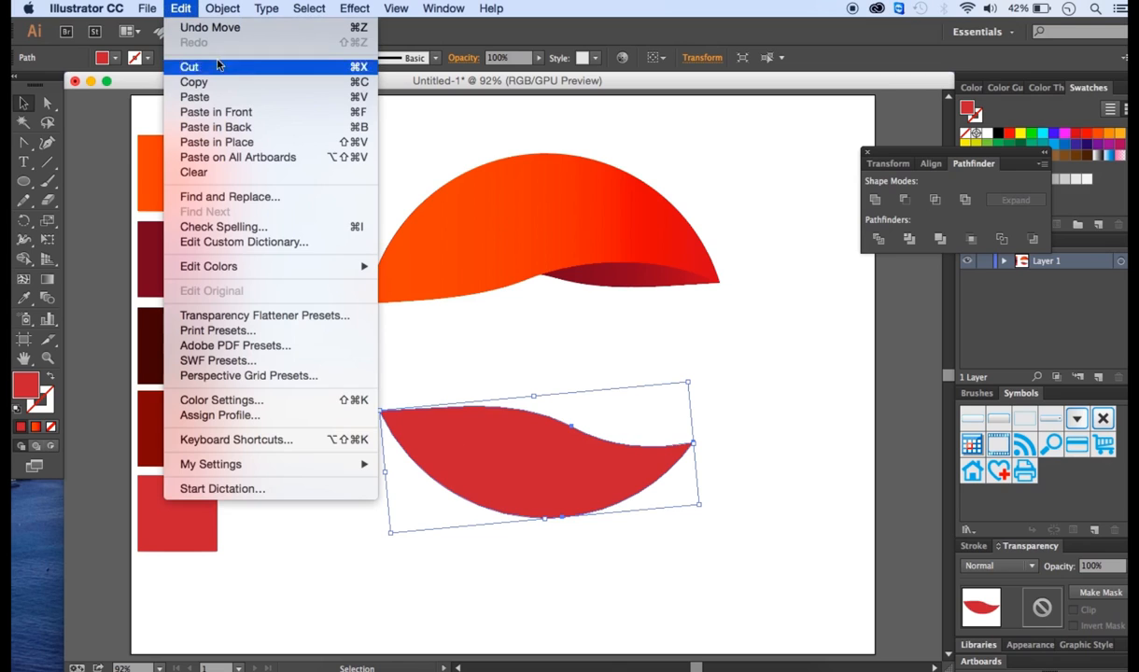
{"action": "left_click", "coordinate": [251, 114]}
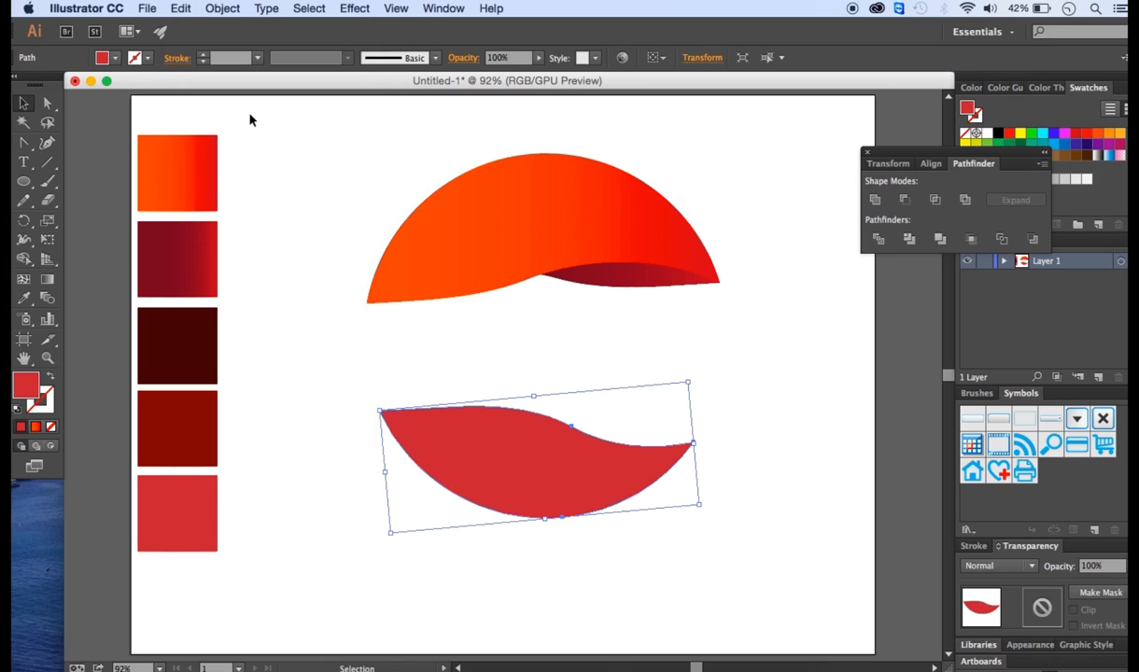
- Flip the duplicated lower crescent horizontally
{"action": "left_click", "coordinate": [702, 57]}
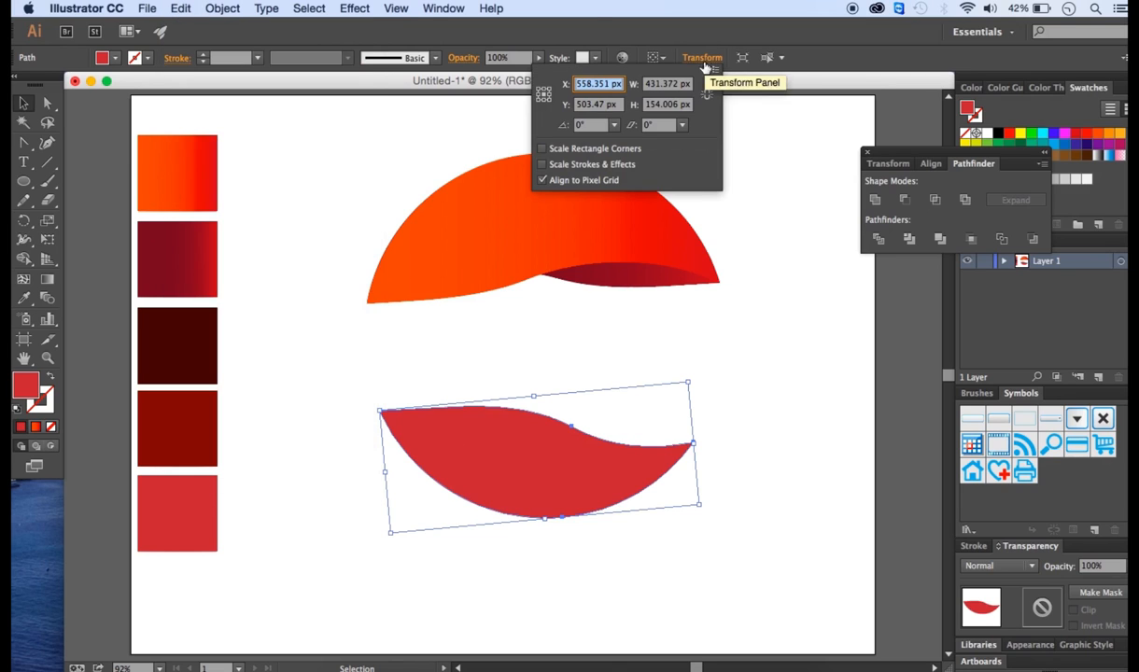
{"action": "left_click", "coordinate": [713, 72]}
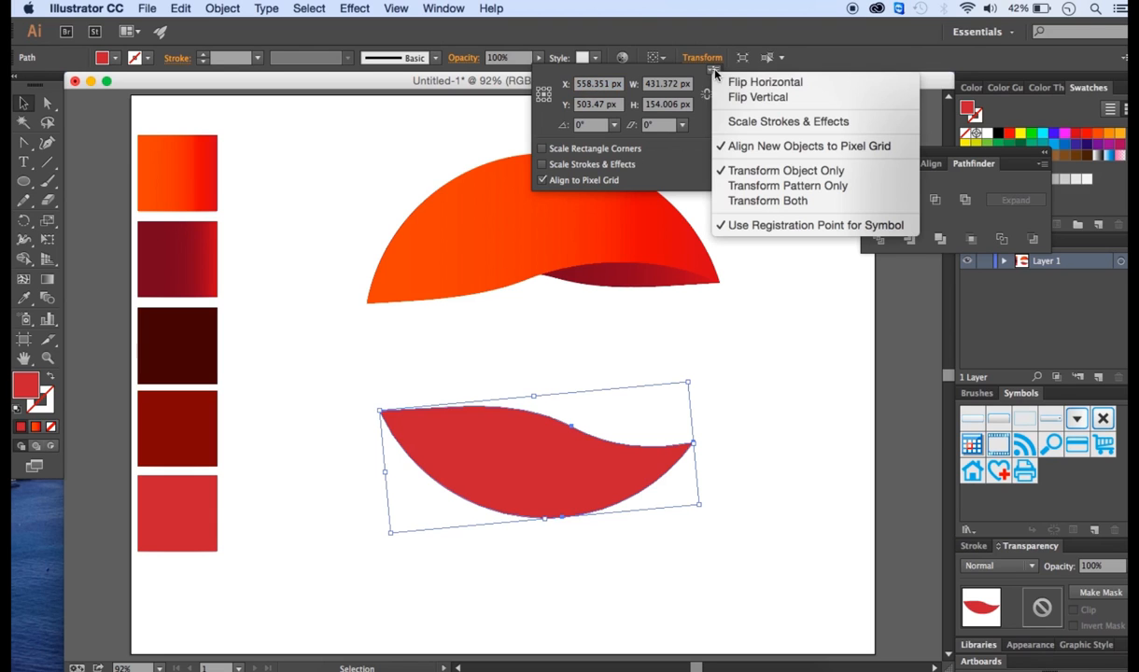
{"action": "left_click", "coordinate": [750, 91]}
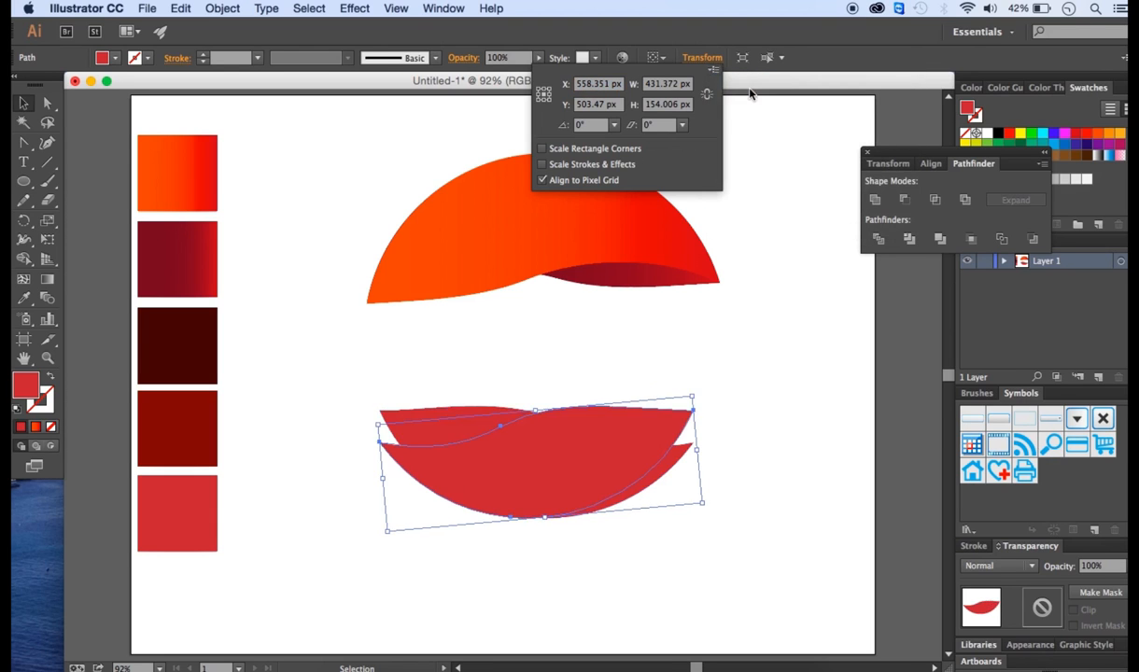
{"action": "left_click", "coordinate": [763, 439]}
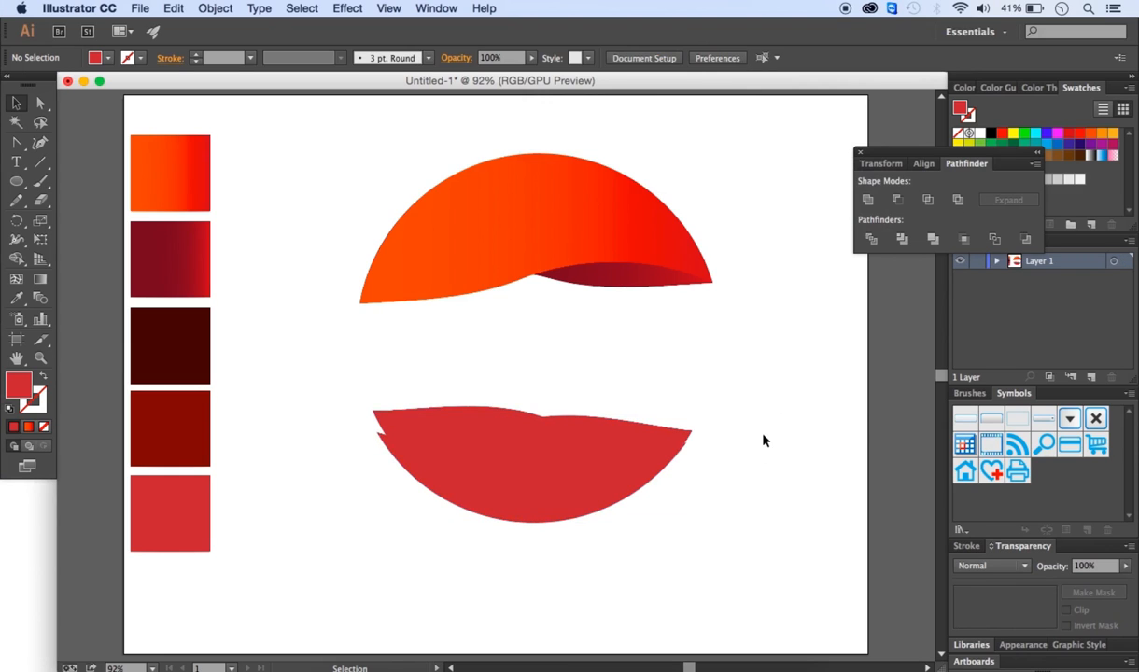
- Nudge the flipped lower duplicate up and right into place over the lower crescent
{"action": "left_click", "coordinate": [588, 467]}
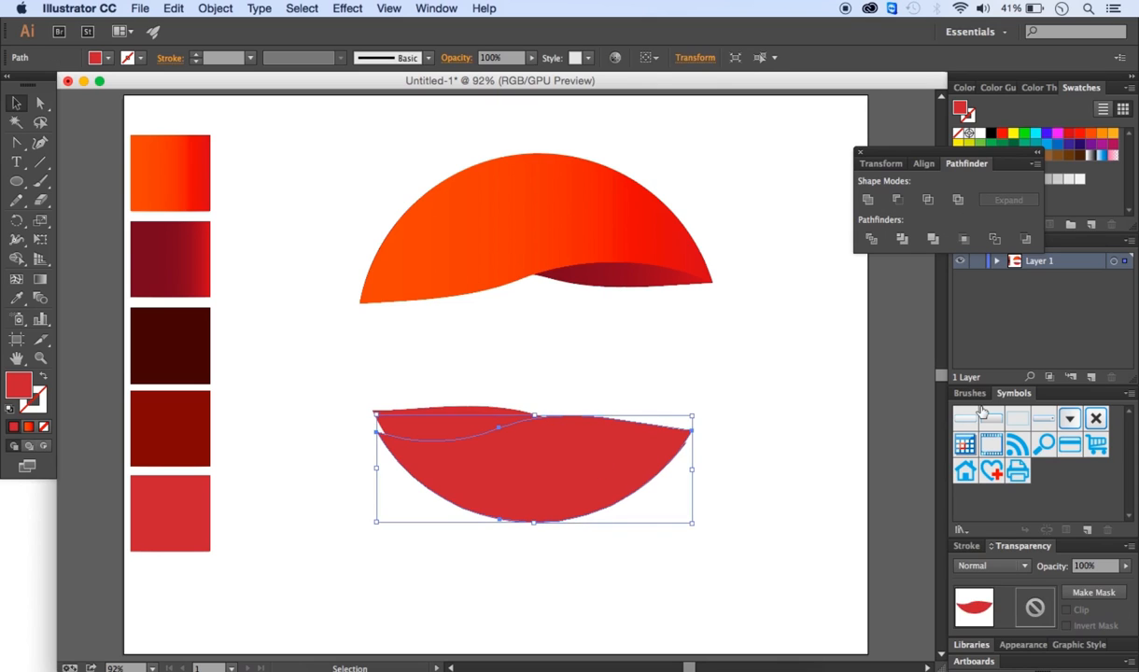
{"action": "key", "text": "Up"}
{"action": "key", "text": "Up"}
{"action": "key", "text": "Up"}
{"action": "key", "text": "Right"}
{"action": "key", "text": "Right"}
{"action": "key", "text": "Right"}
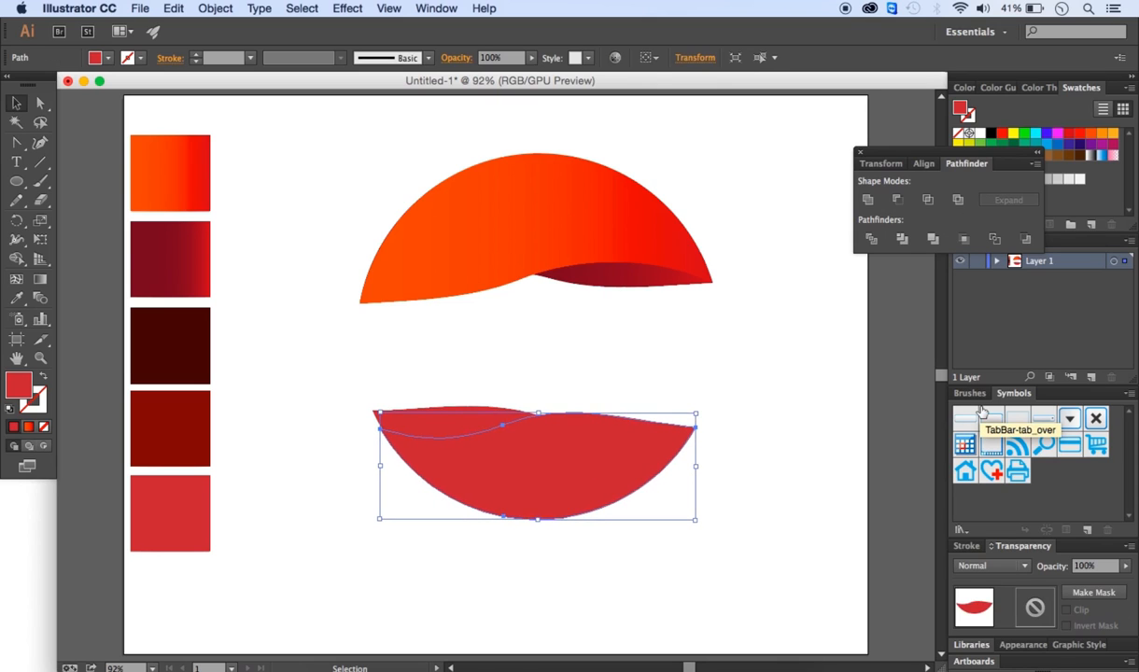
{"action": "left_click", "coordinate": [811, 343]}
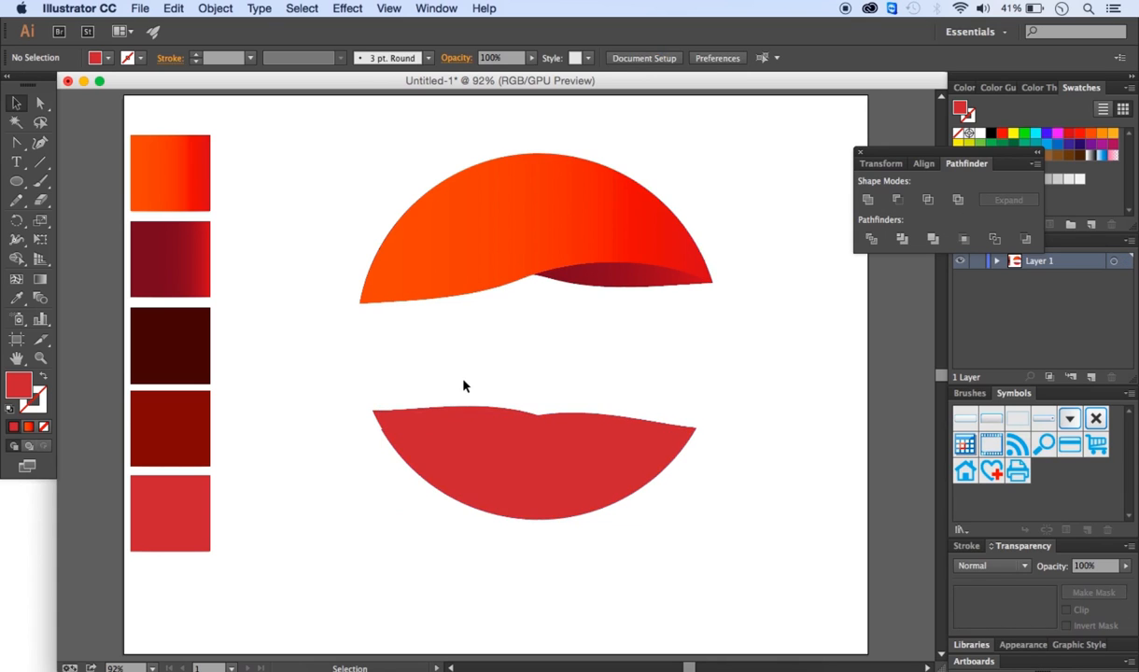
- Fill the front lower crescent with the orange-red gradient swatch
{"action": "left_click", "coordinate": [539, 495]}
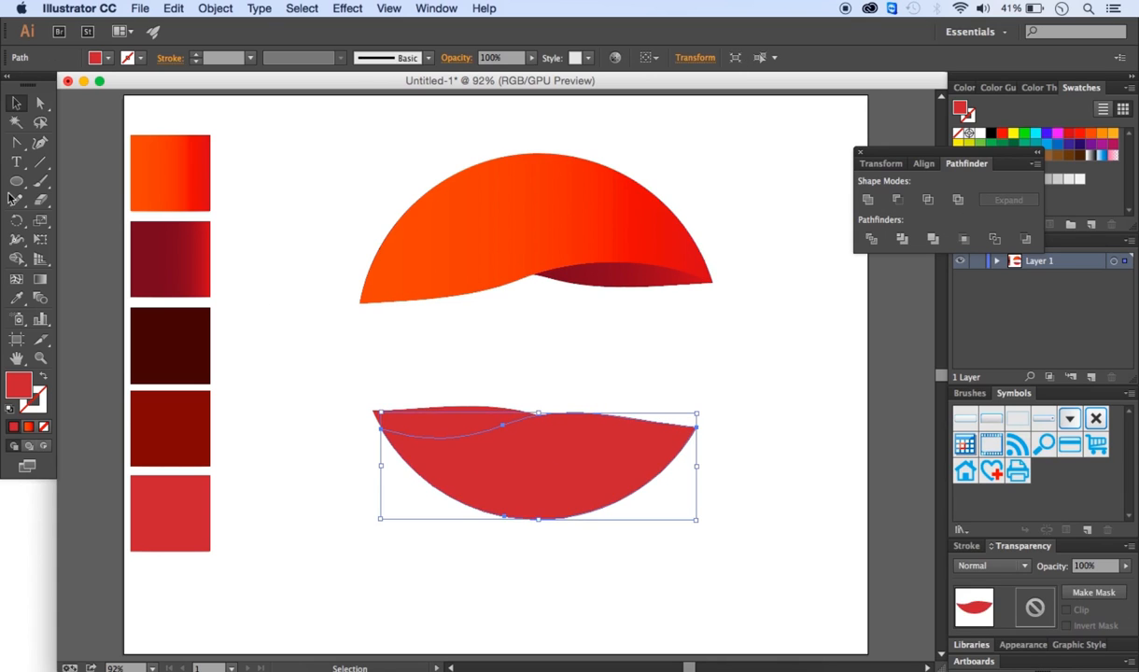
{"action": "left_click", "coordinate": [16, 298]}
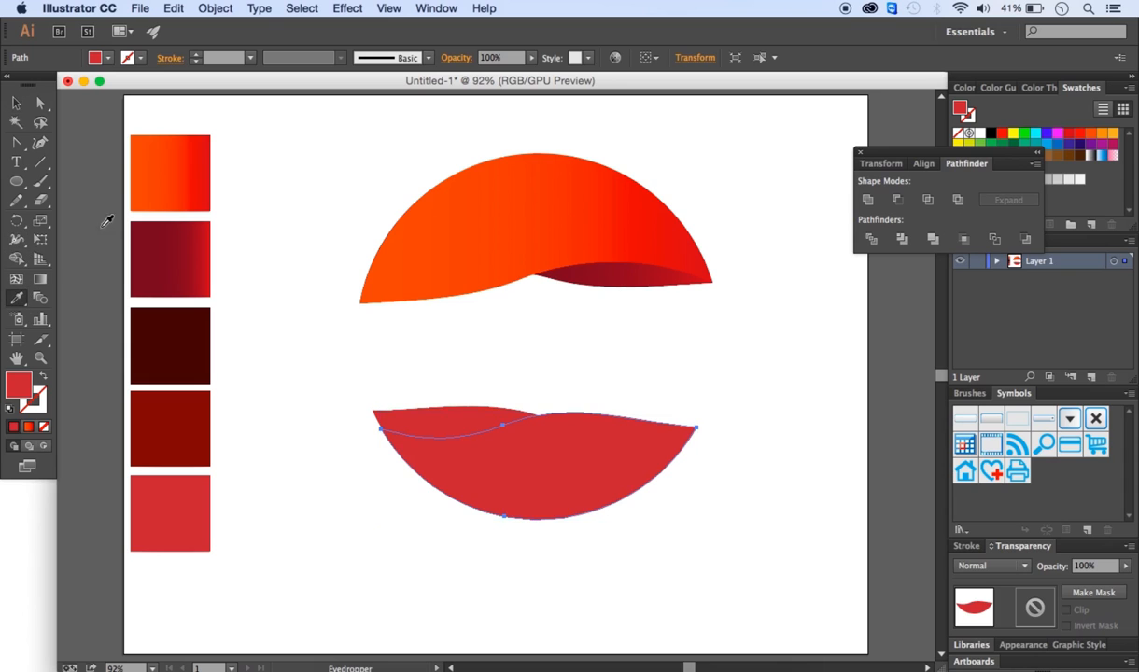
{"action": "left_click", "coordinate": [177, 172]}
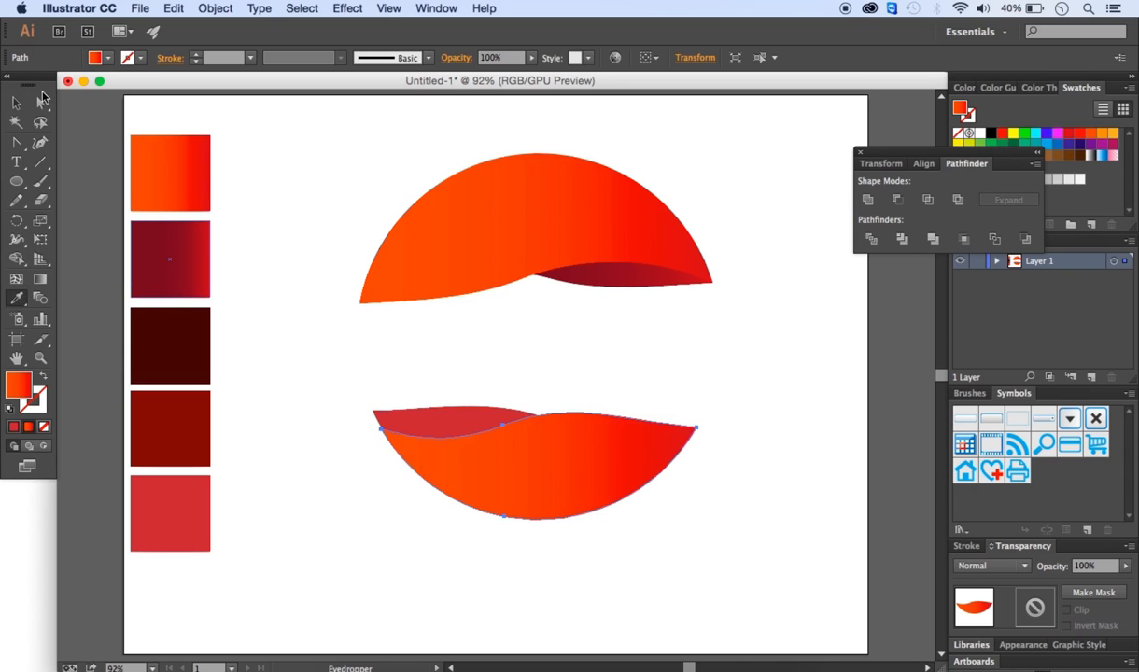
- Fill the back lower crescent with the dark red gradient swatch
{"action": "left_click", "coordinate": [42, 99]}
{"action": "left_click", "coordinate": [450, 427]}
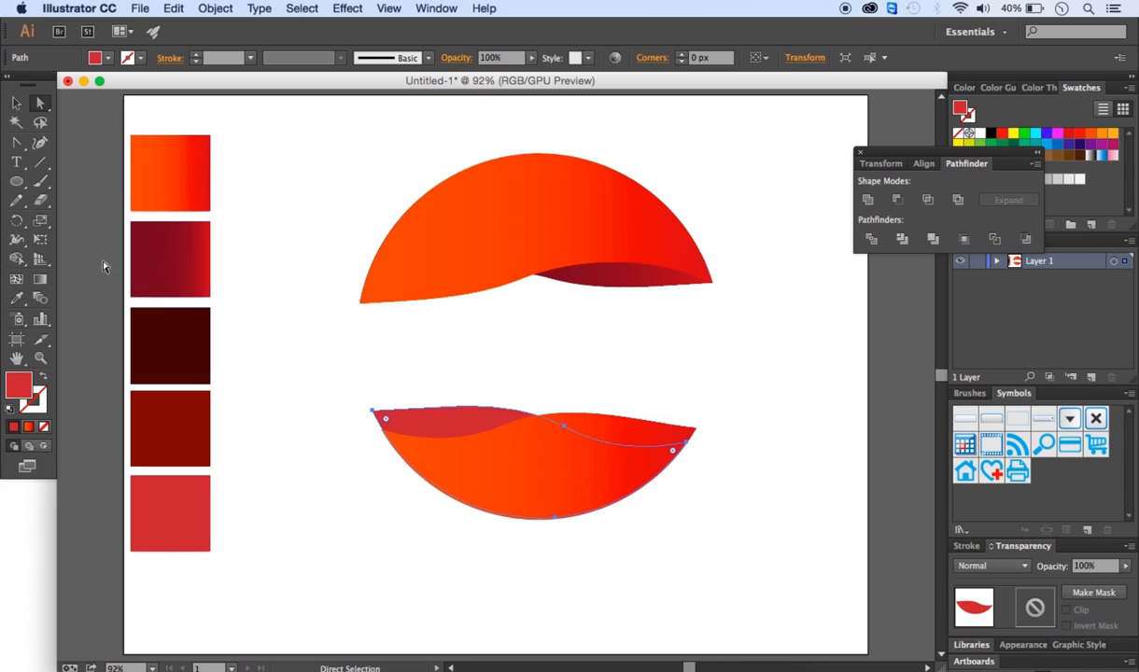
{"action": "left_click", "coordinate": [16, 297]}
{"action": "left_click", "coordinate": [152, 254]}
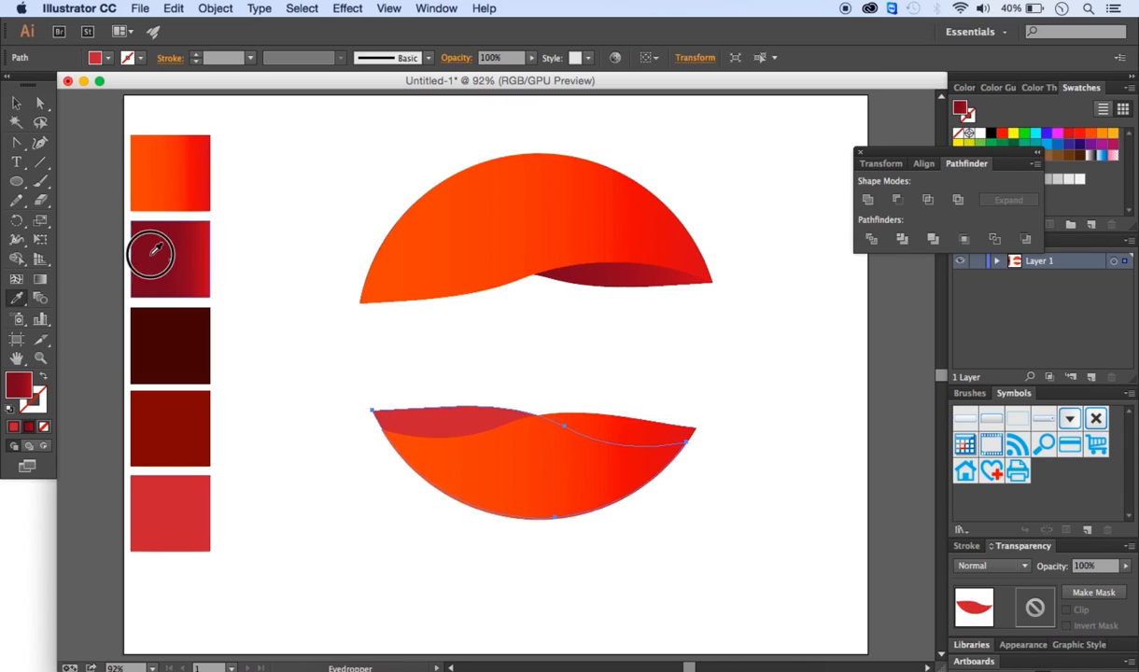
{"action": "left_click", "coordinate": [17, 103]}
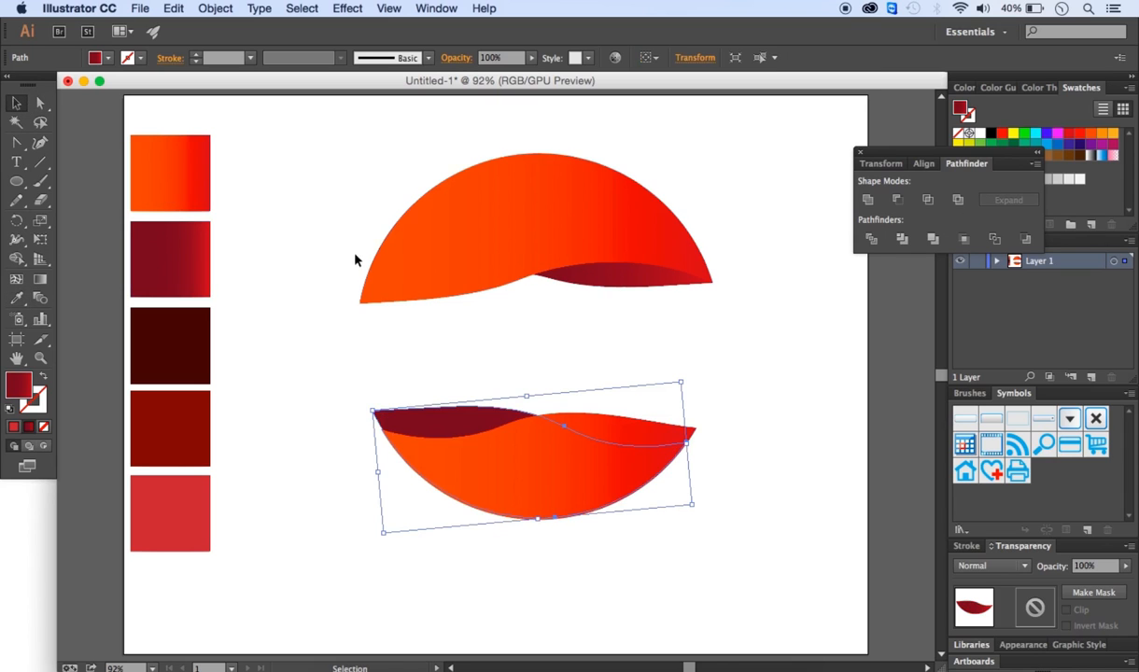
{"action": "left_click", "coordinate": [654, 540]}
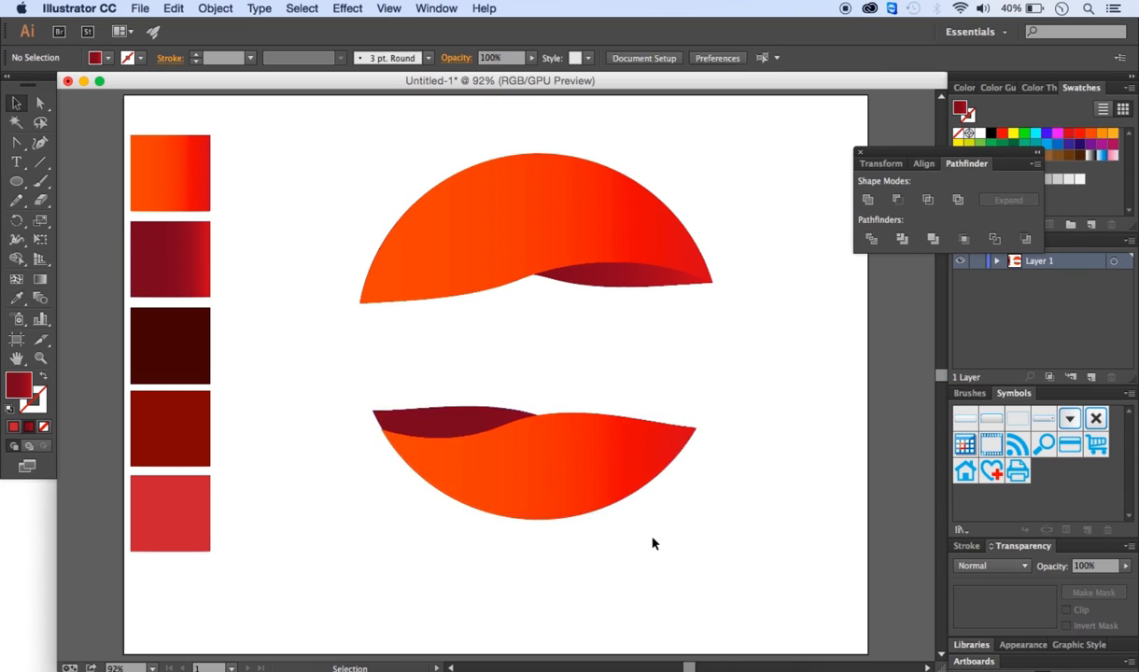
{"action": "left_click", "coordinate": [469, 463]}
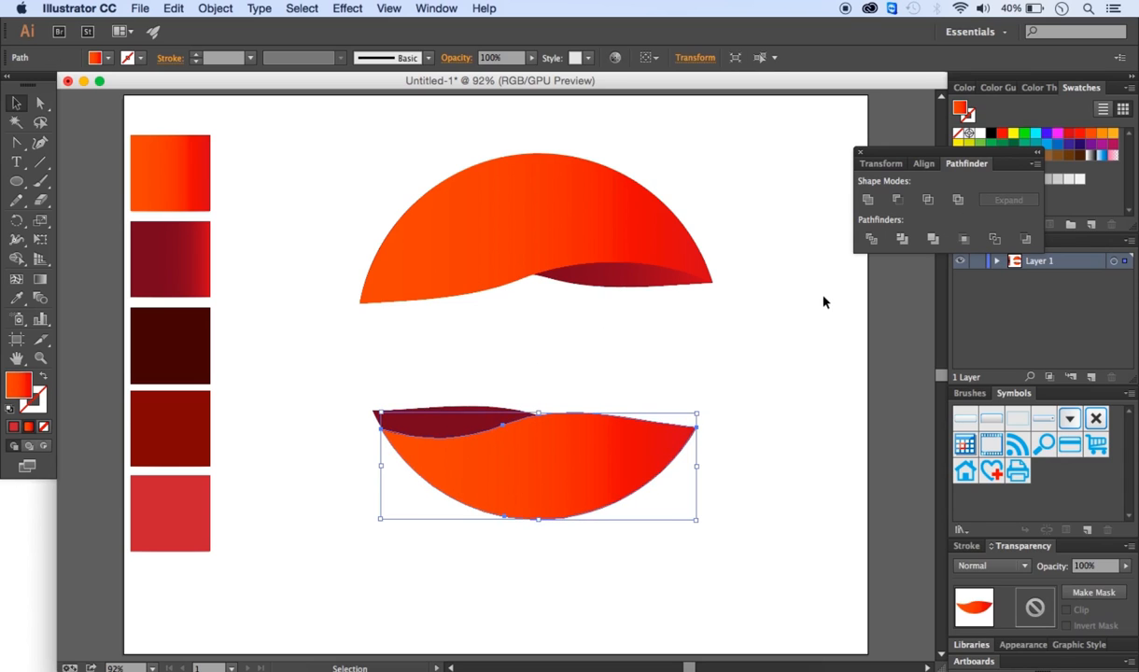
{"action": "left_click", "coordinate": [830, 422]}
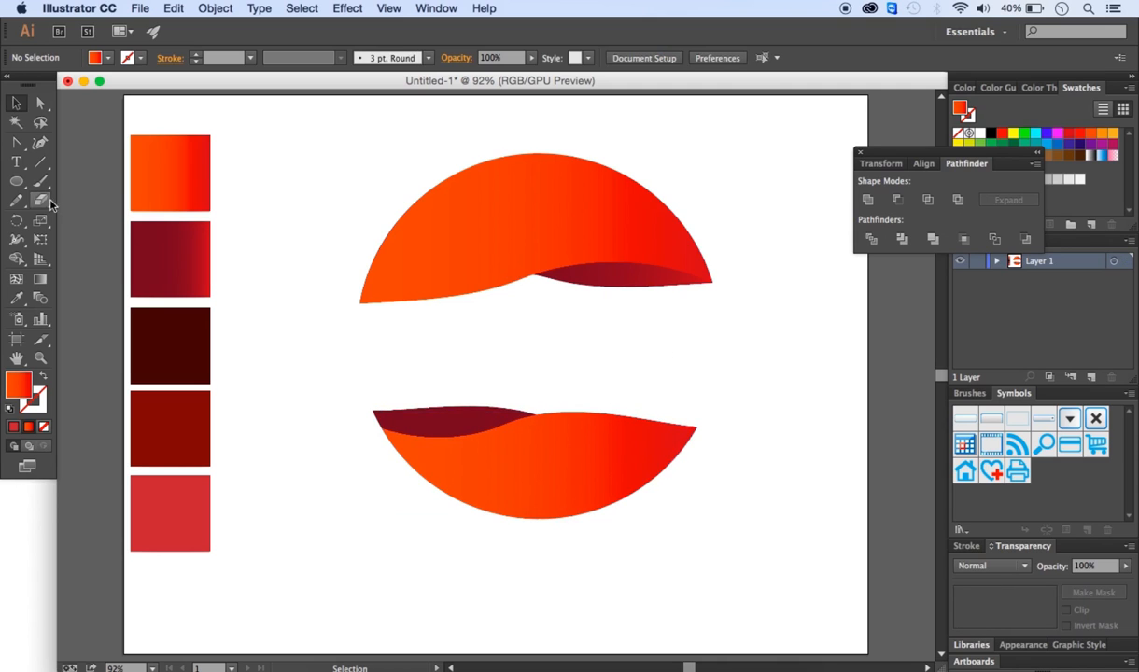
- Draw a circle about 196 px wide over the logo's left side, nudge it into place, and fill it with the darkest maroon swatch
{"action": "left_click", "coordinate": [16, 182]}
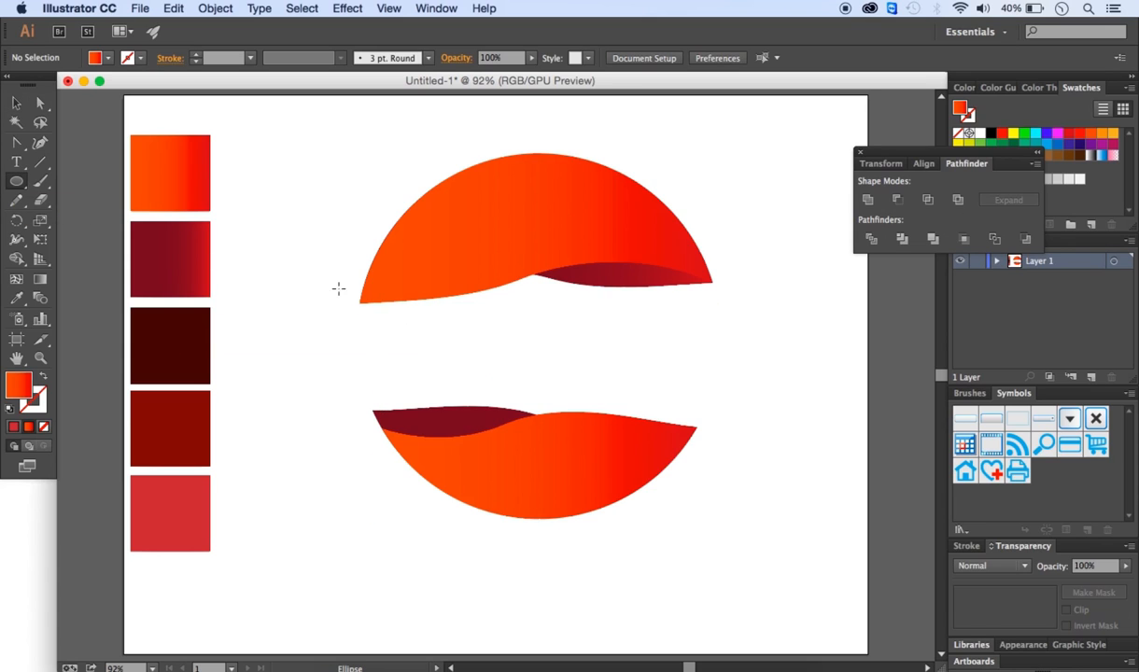
{"action": "left_click_drag", "start_coordinate": [378, 278], "coordinate": [586, 471]}
{"action": "key", "text": "v"}
{"action": "left_click_drag", "start_coordinate": [406, 338], "coordinate": [388, 320]}
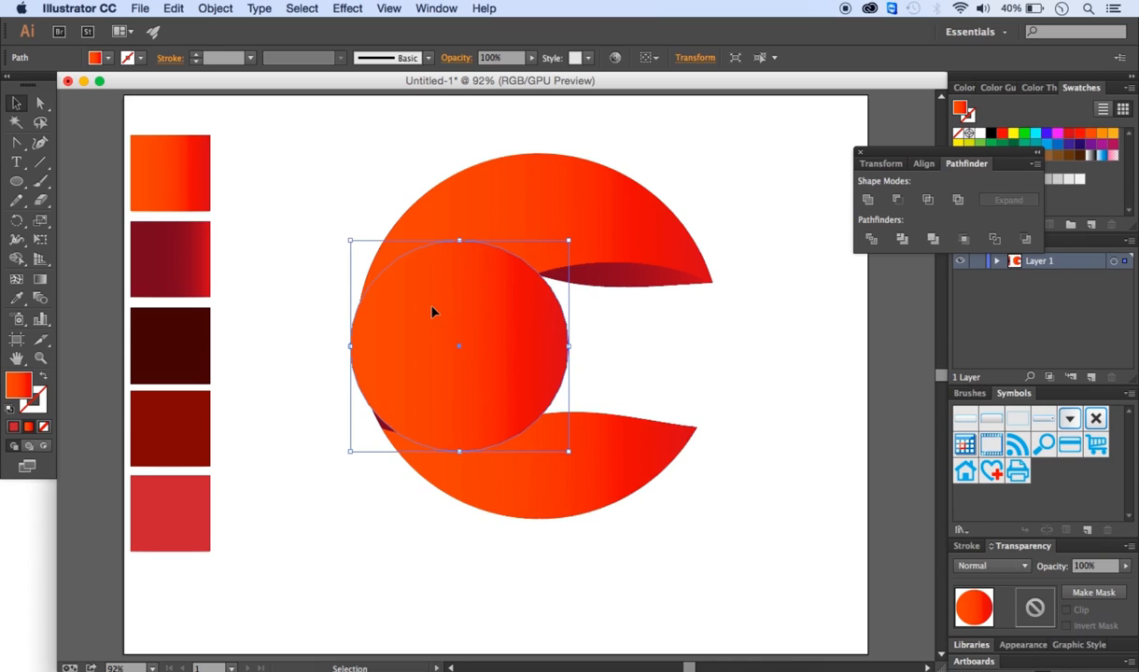
{"action": "left_click", "coordinate": [16, 298]}
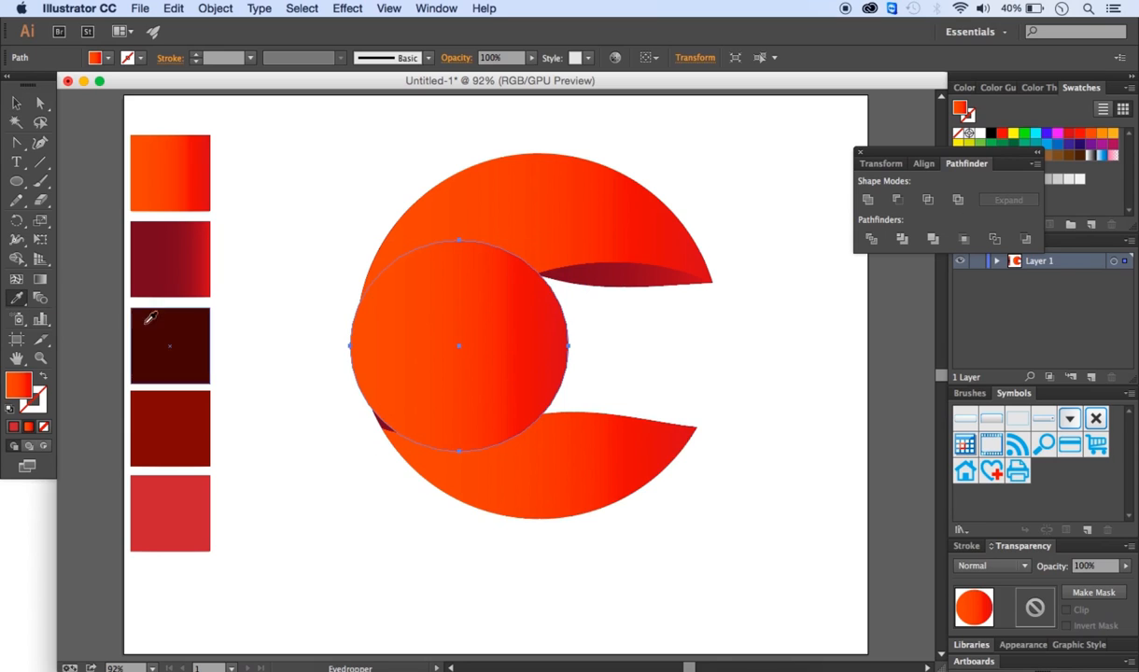
{"action": "left_click", "coordinate": [181, 329]}
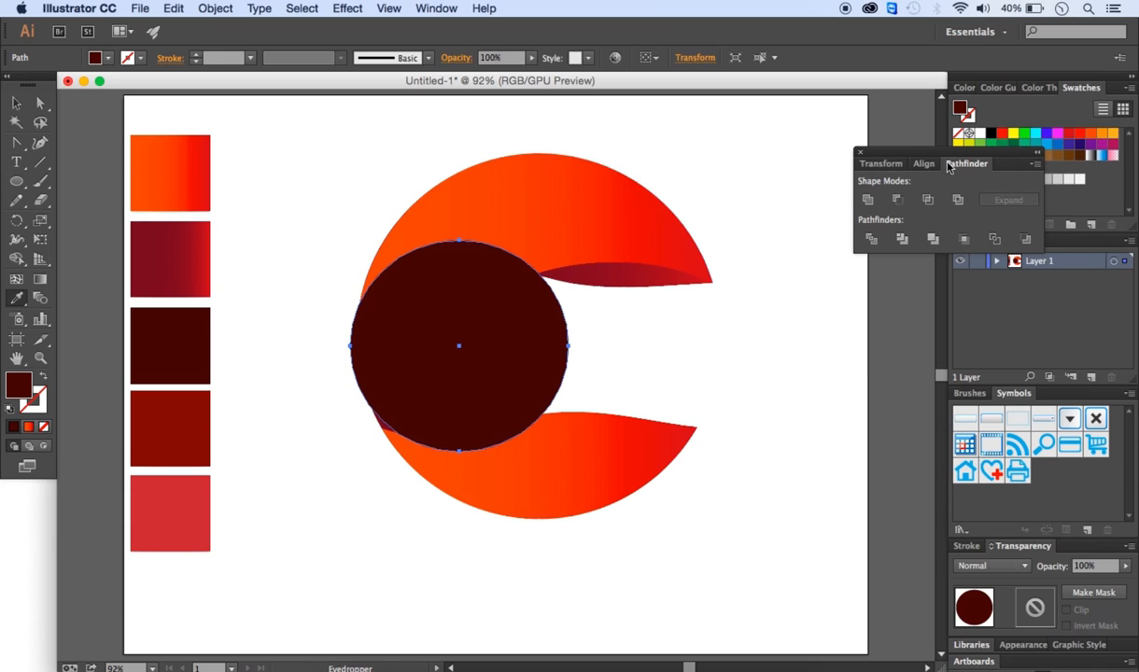
- Move the maroon circle one level down in the layer stack, below the topmost crescent path
{"action": "left_click", "coordinate": [860, 152]}
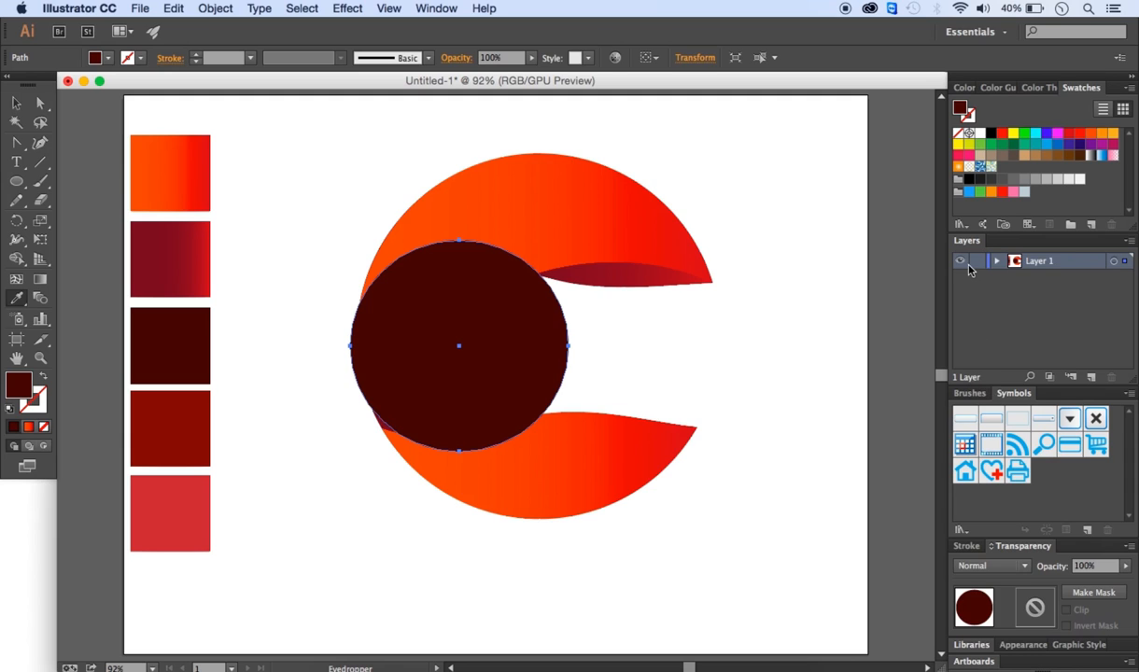
{"action": "left_click_drag", "start_coordinate": [971, 250], "coordinate": [780, 143]}
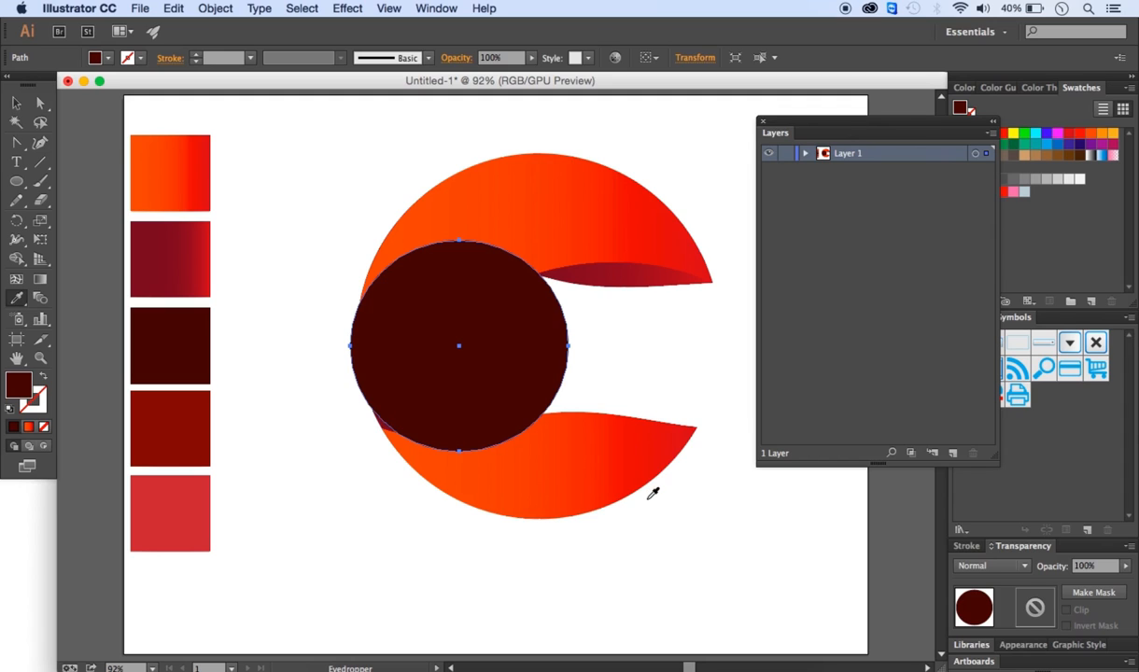
{"action": "left_click", "coordinate": [807, 154]}
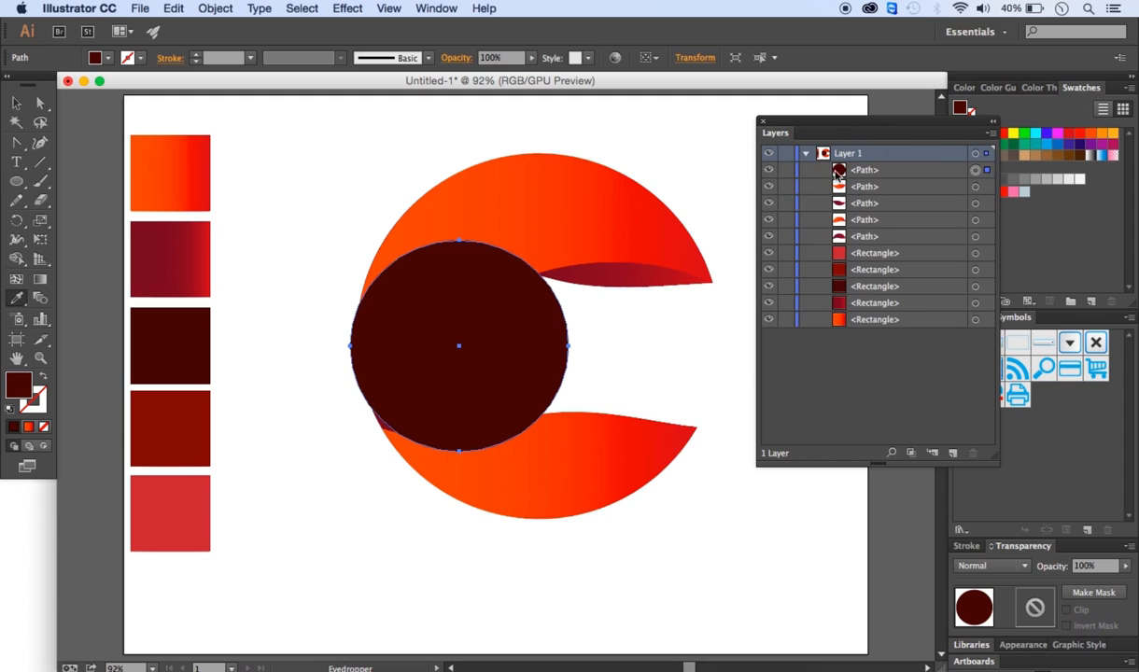
{"action": "mouse_move", "coordinate": [868, 179]}
{"action": "left_mouse_down"}
{"action": "mouse_move", "coordinate": [858, 186]}
{"action": "mouse_move", "coordinate": [877, 198]}
{"action": "mouse_move", "coordinate": [870, 211]}
{"action": "mouse_move", "coordinate": [868, 185]}
{"action": "left_mouse_up"}
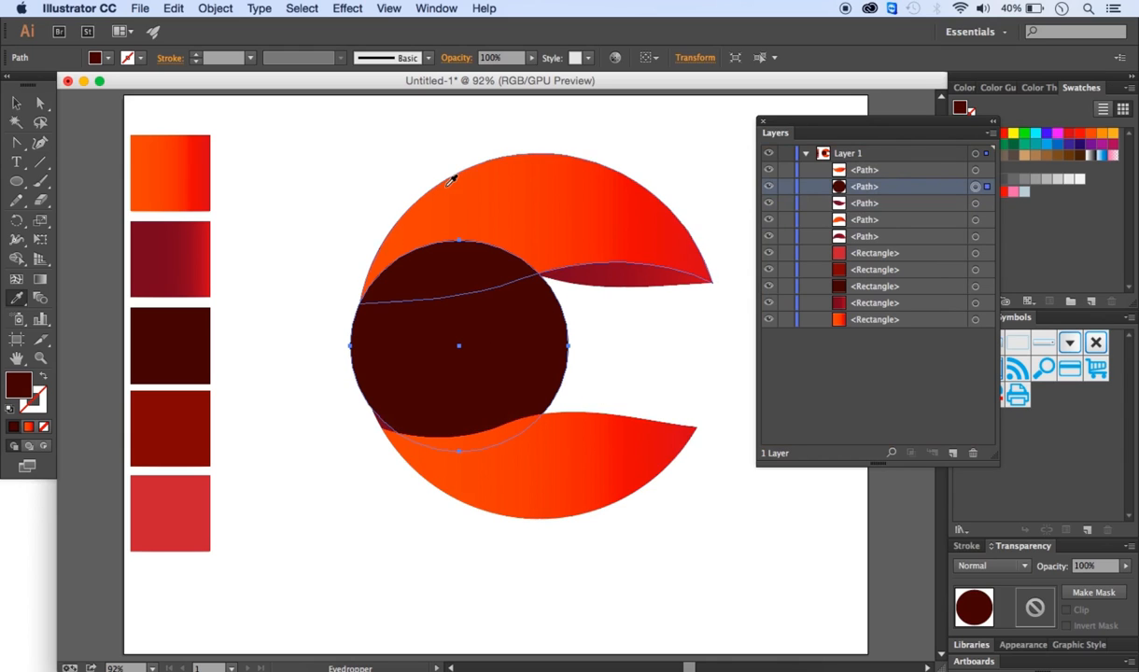
- Create an inset copy of the maroon circle with Offset Path at -20 px and fill it with the dark red swatch
{"action": "key", "text": "v"}
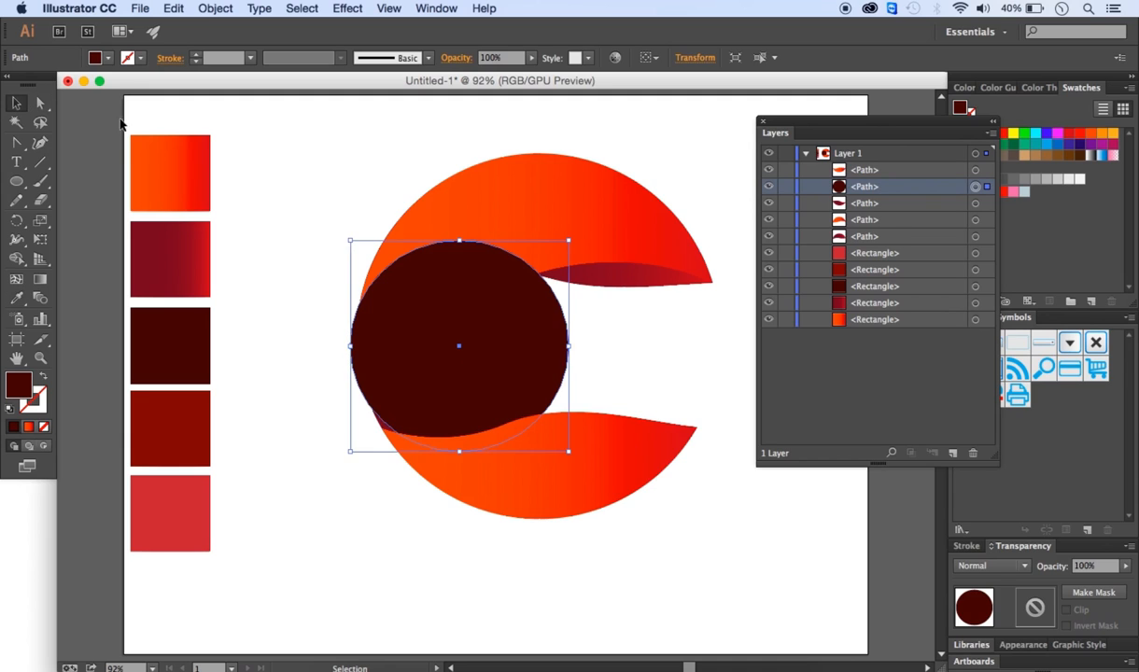
{"action": "left_click", "coordinate": [330, 265]}
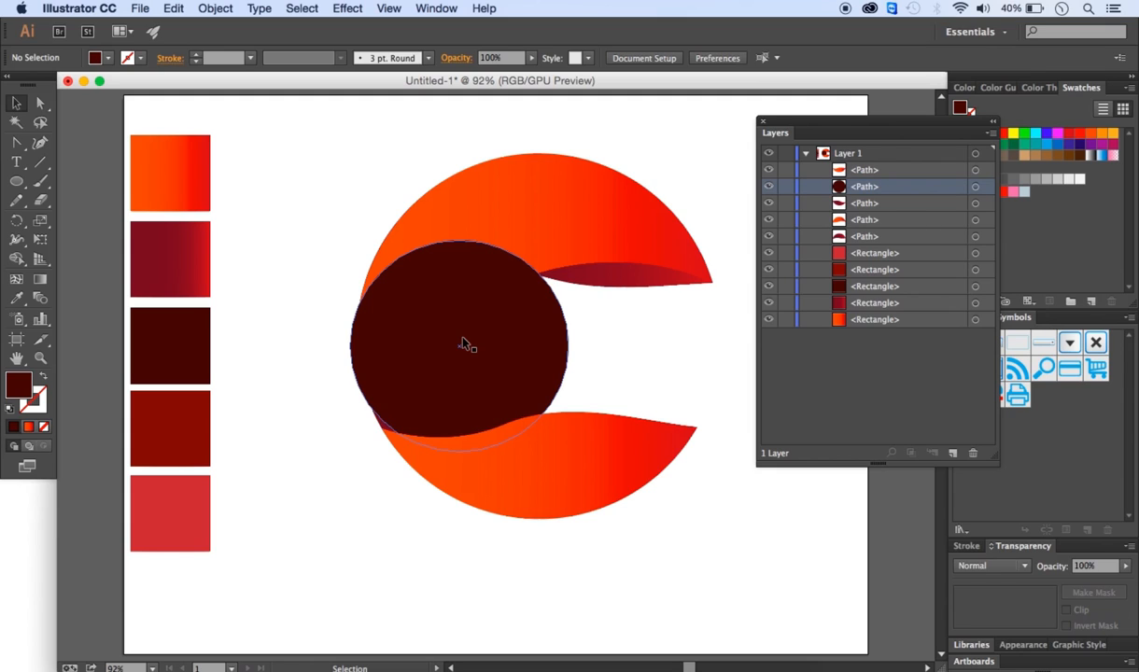
{"action": "left_click", "coordinate": [400, 292]}
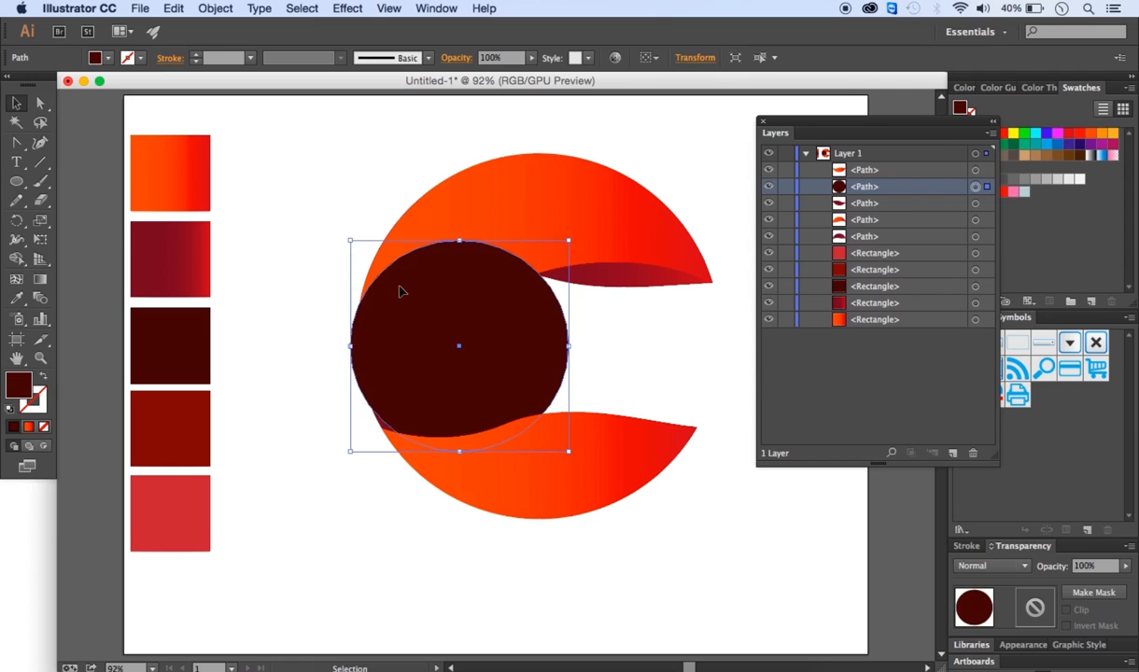
{"action": "left_click", "coordinate": [205, 9]}
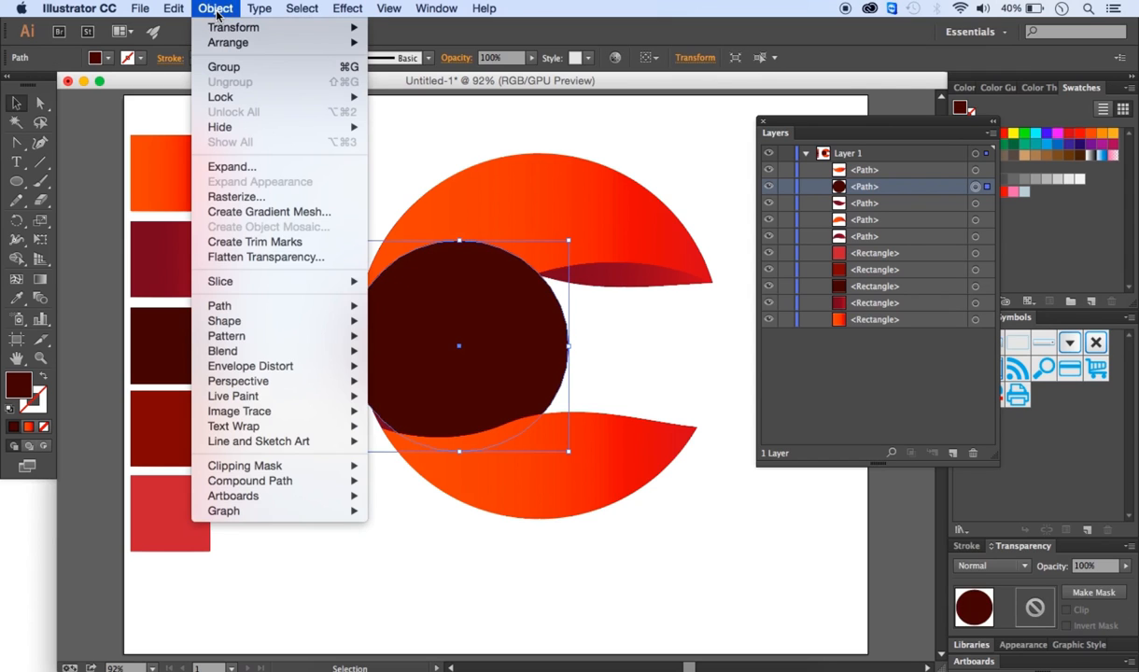
{"action": "mouse_move", "coordinate": [260, 343]}
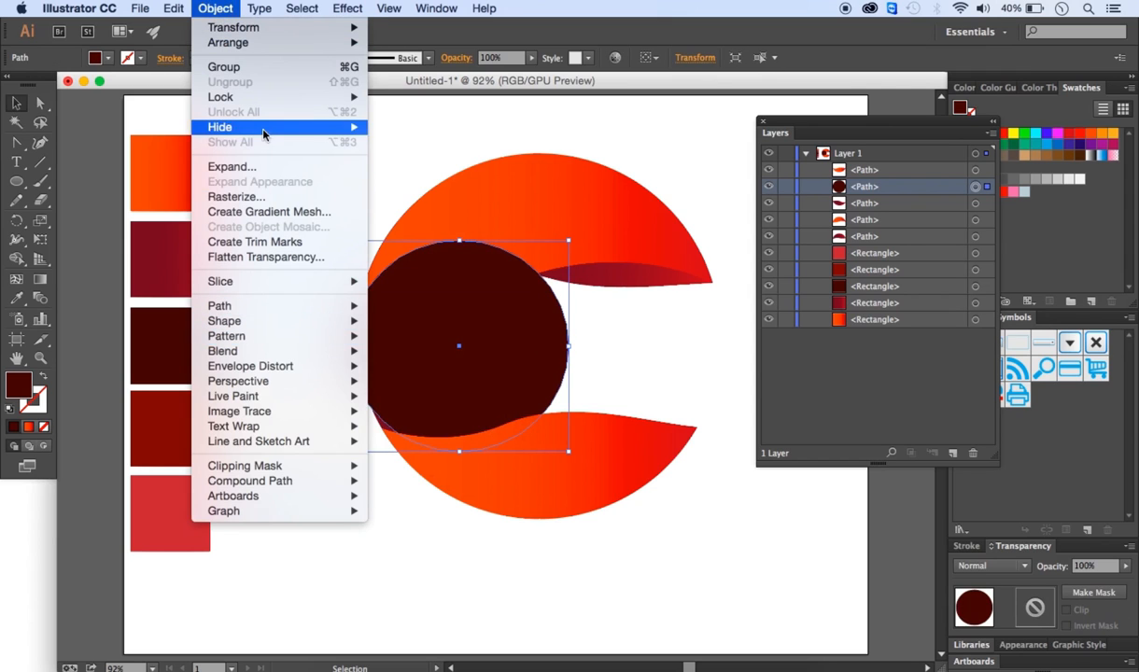
{"action": "mouse_move", "coordinate": [271, 402]}
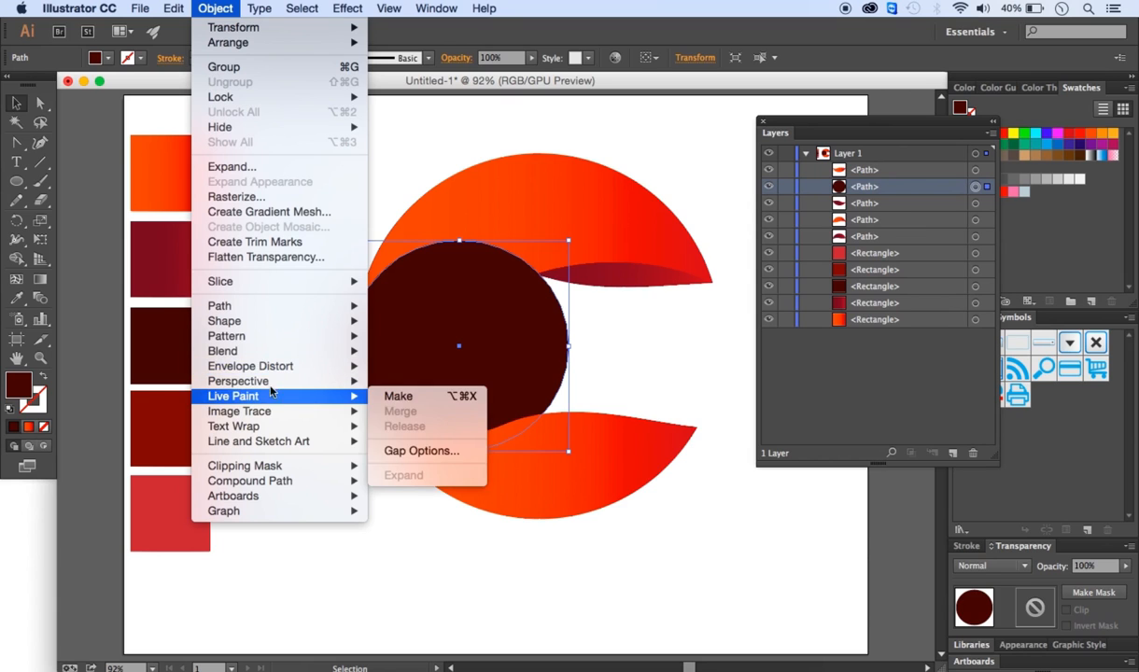
{"action": "mouse_move", "coordinate": [248, 303]}
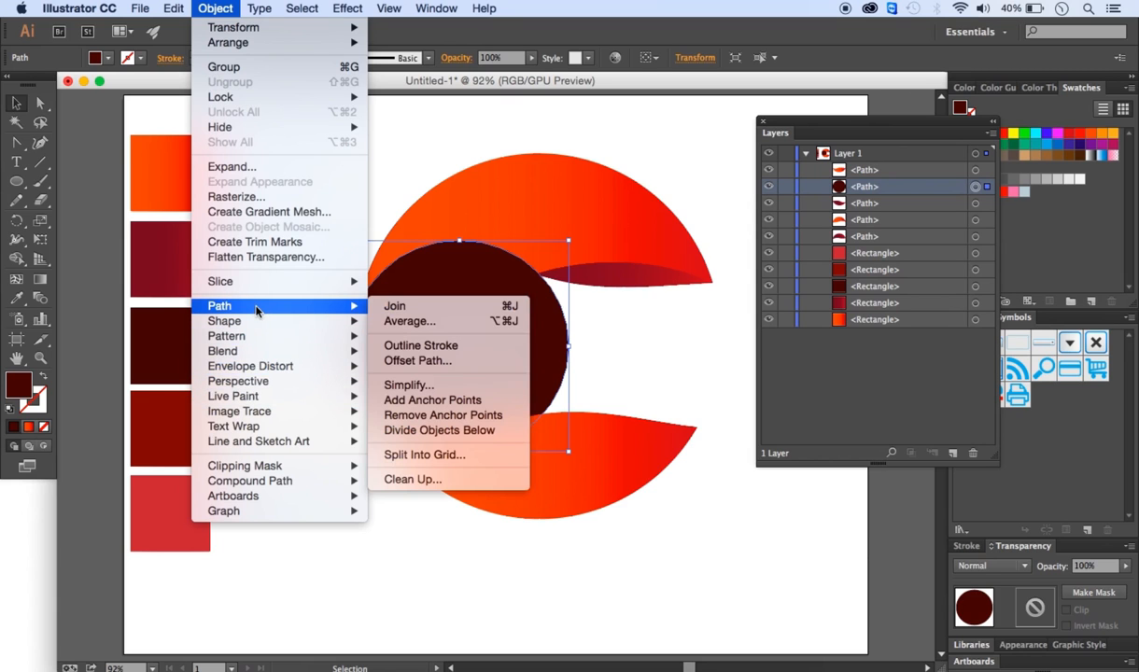
{"action": "left_click", "coordinate": [417, 360]}
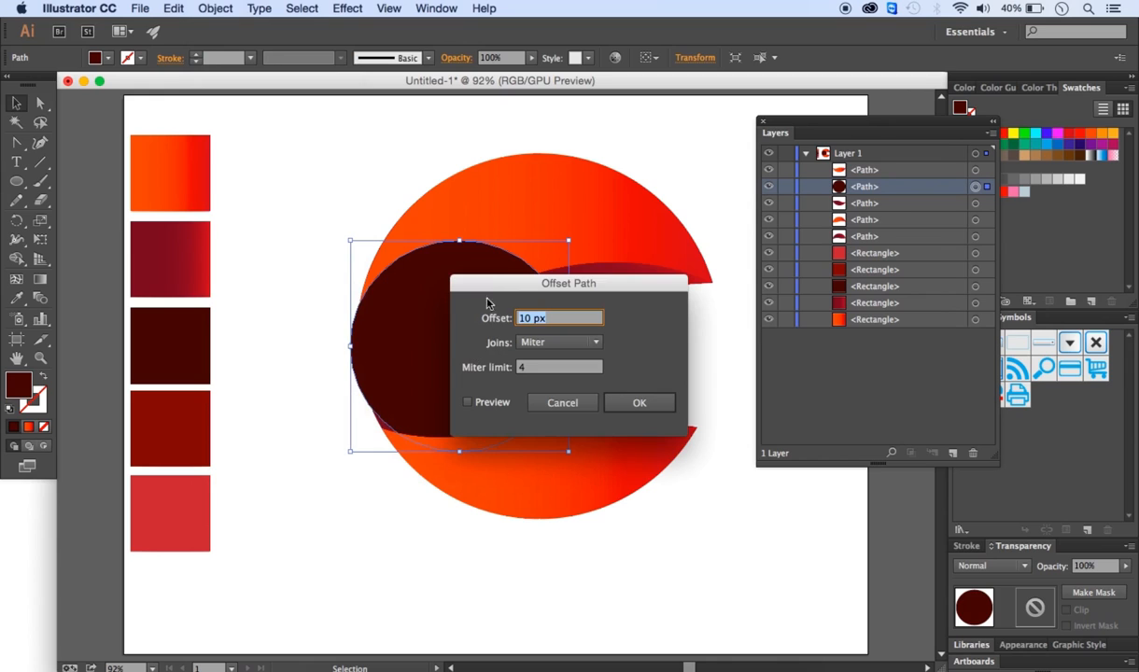
{"action": "left_click_drag", "start_coordinate": [486, 291], "coordinate": [619, 249]}
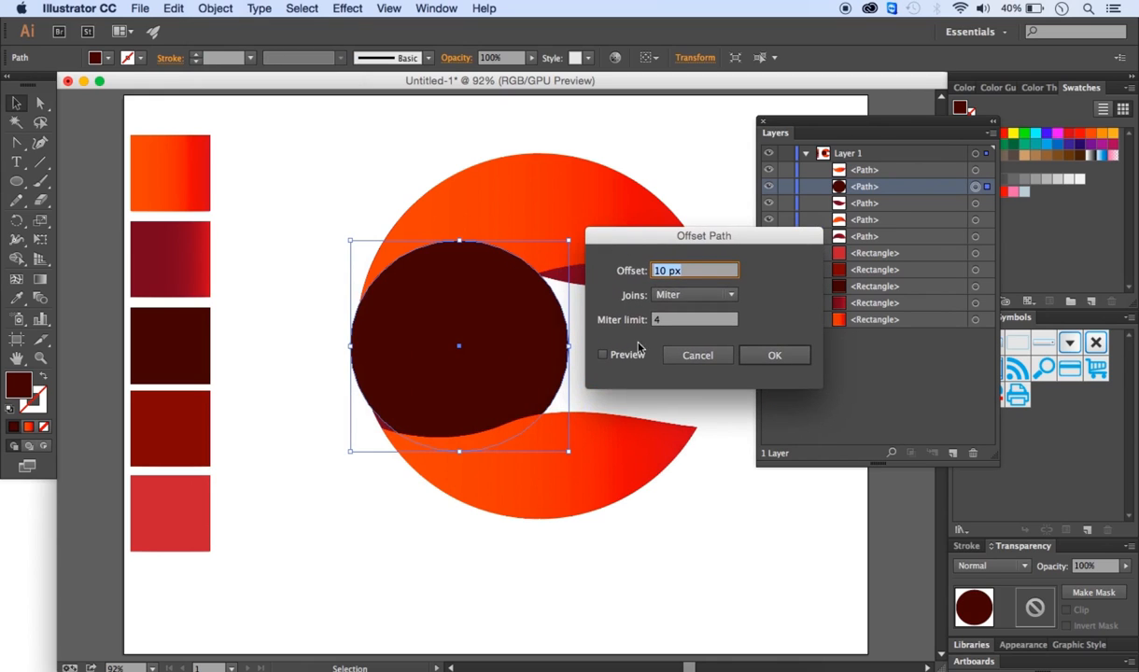
{"action": "left_click", "coordinate": [657, 270]}
{"action": "type", "text": "-"}
{"action": "left_click", "coordinate": [602, 357]}
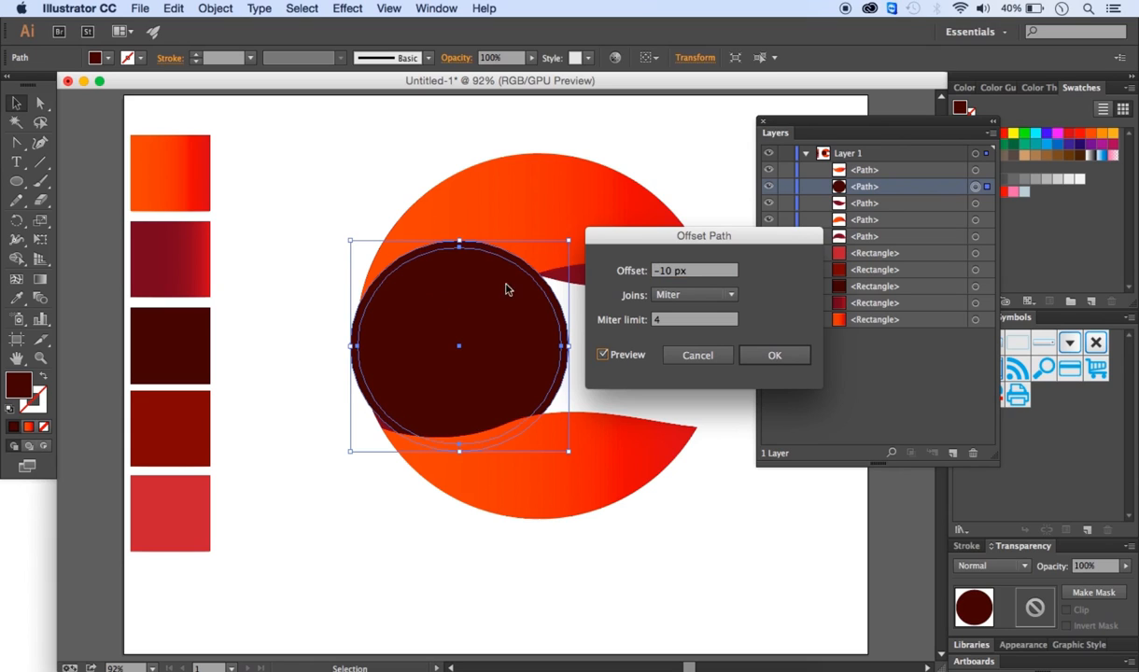
{"action": "left_click", "coordinate": [670, 271]}
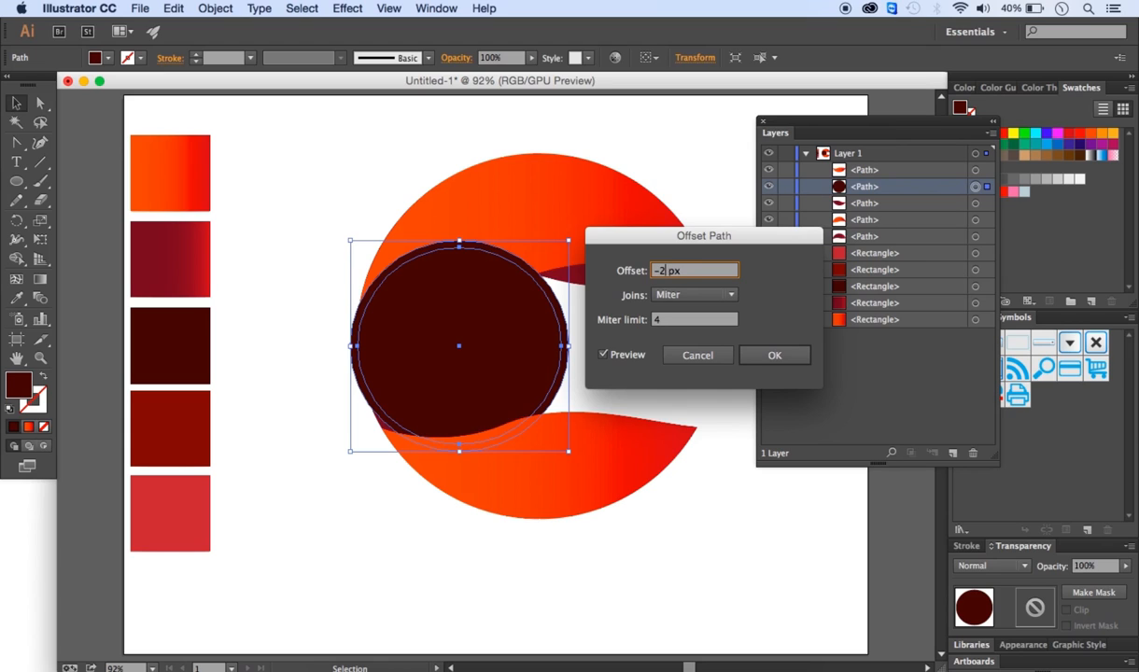
{"action": "left_click", "coordinate": [606, 357]}
{"action": "left_click", "coordinate": [605, 356]}
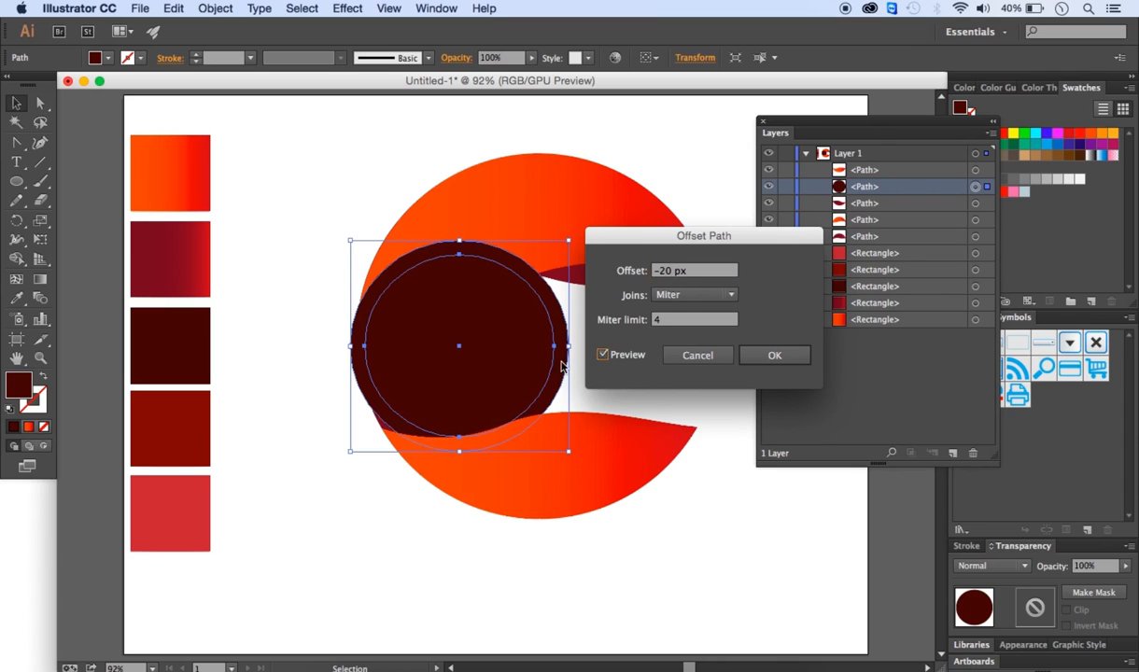
{"action": "left_click", "coordinate": [779, 356]}
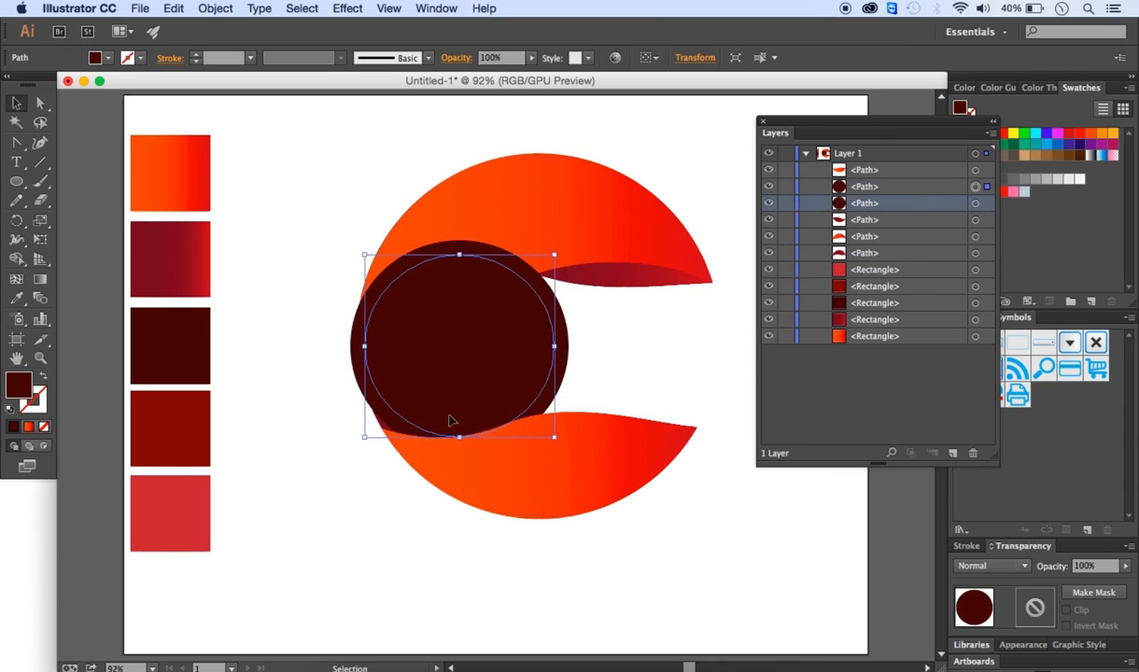
{"action": "left_click", "coordinate": [16, 298]}
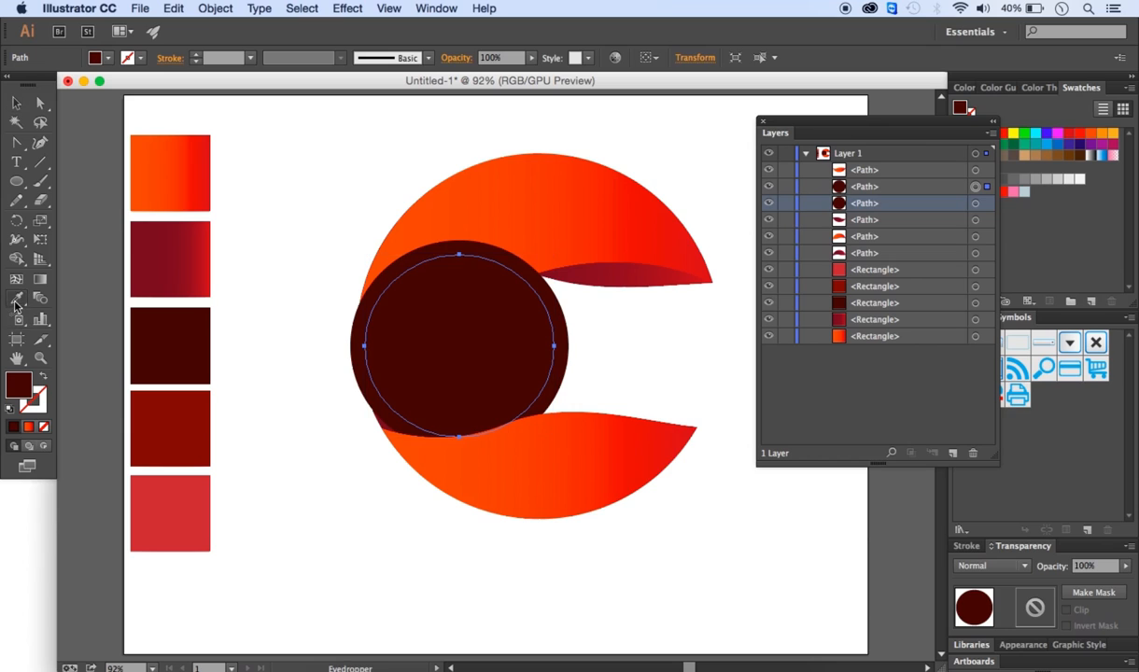
{"action": "left_click", "coordinate": [171, 416]}
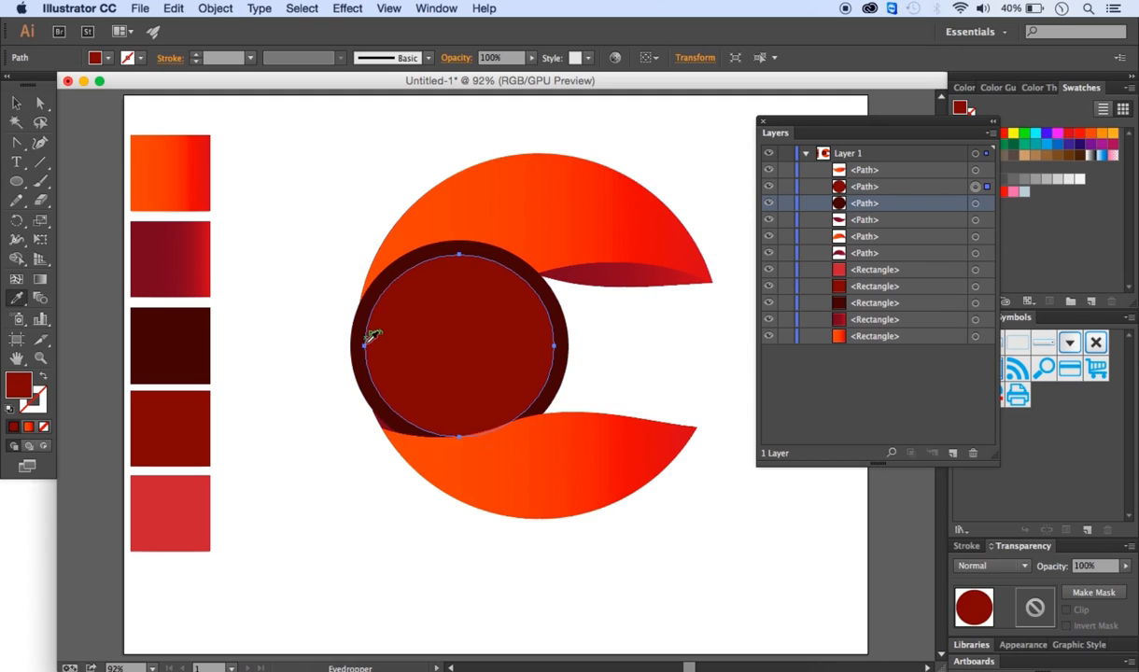
- Offset the dark red circle inward by -30 px and fill the new inner circle with the light red swatch
{"action": "left_click", "coordinate": [224, 9]}
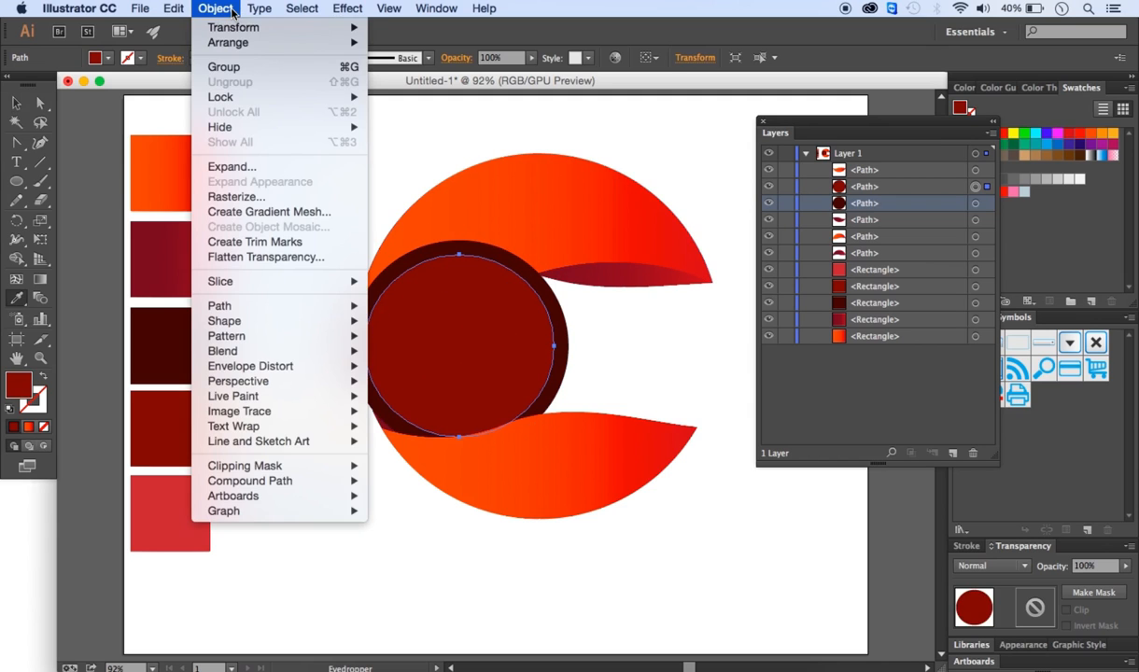
{"action": "mouse_move", "coordinate": [227, 306]}
{"action": "left_click", "coordinate": [441, 360]}
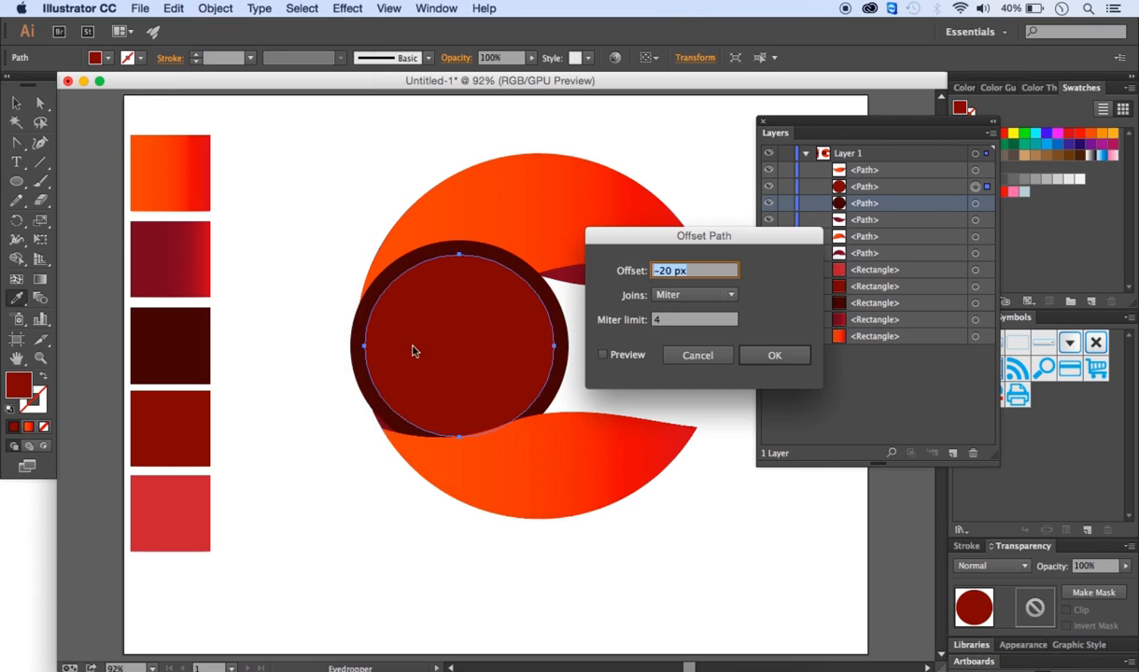
{"action": "left_click", "coordinate": [668, 270]}
{"action": "key", "text": "BackSpace"}
{"action": "left_click", "coordinate": [604, 356]}
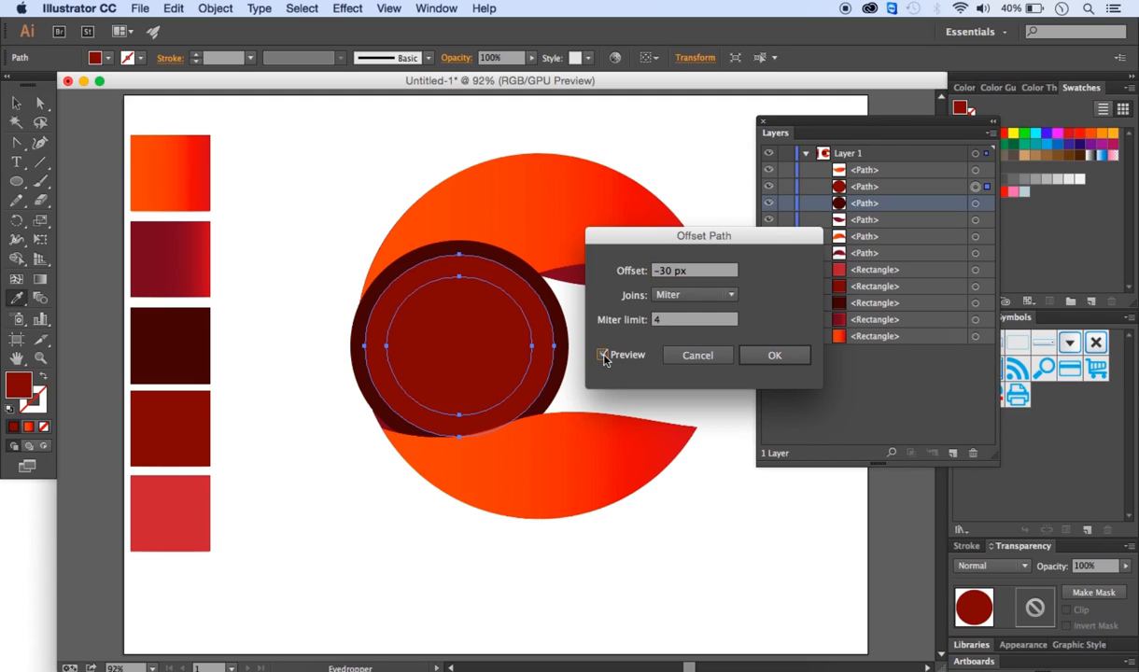
{"action": "left_click", "coordinate": [759, 355]}
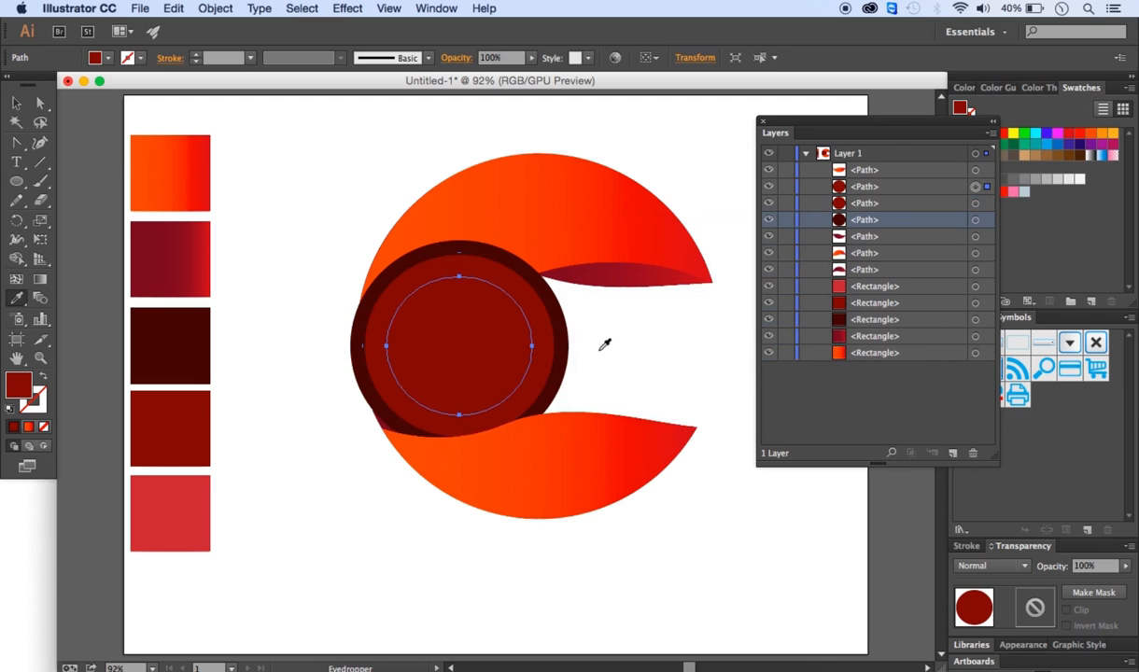
{"action": "left_click", "coordinate": [187, 500]}
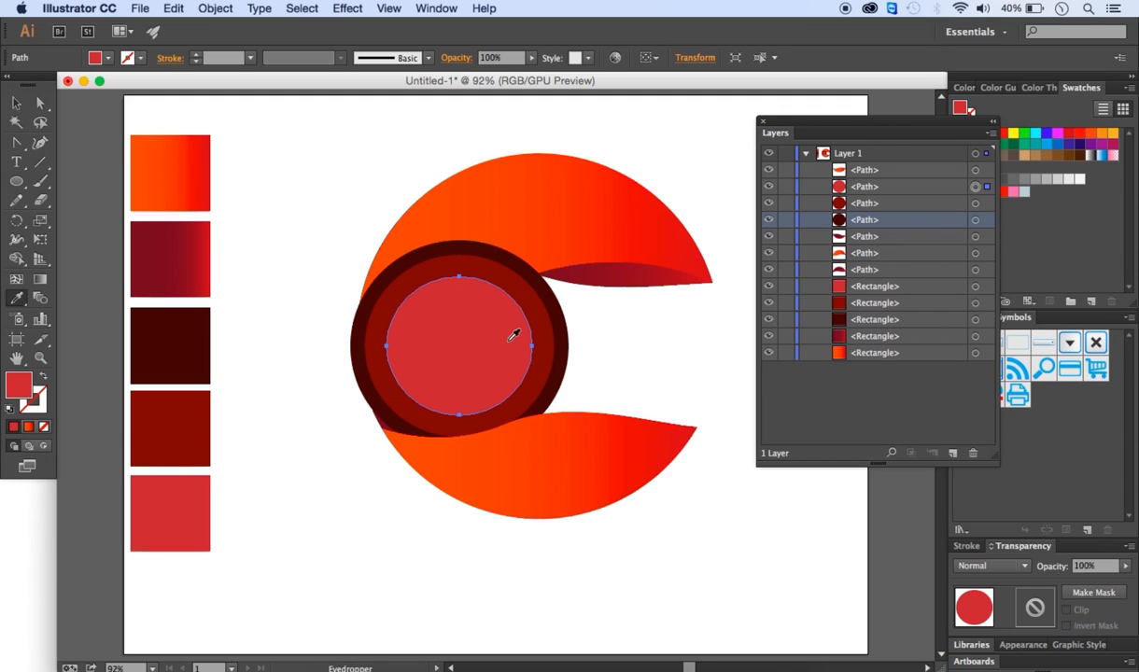
{"action": "left_click", "coordinate": [25, 105]}
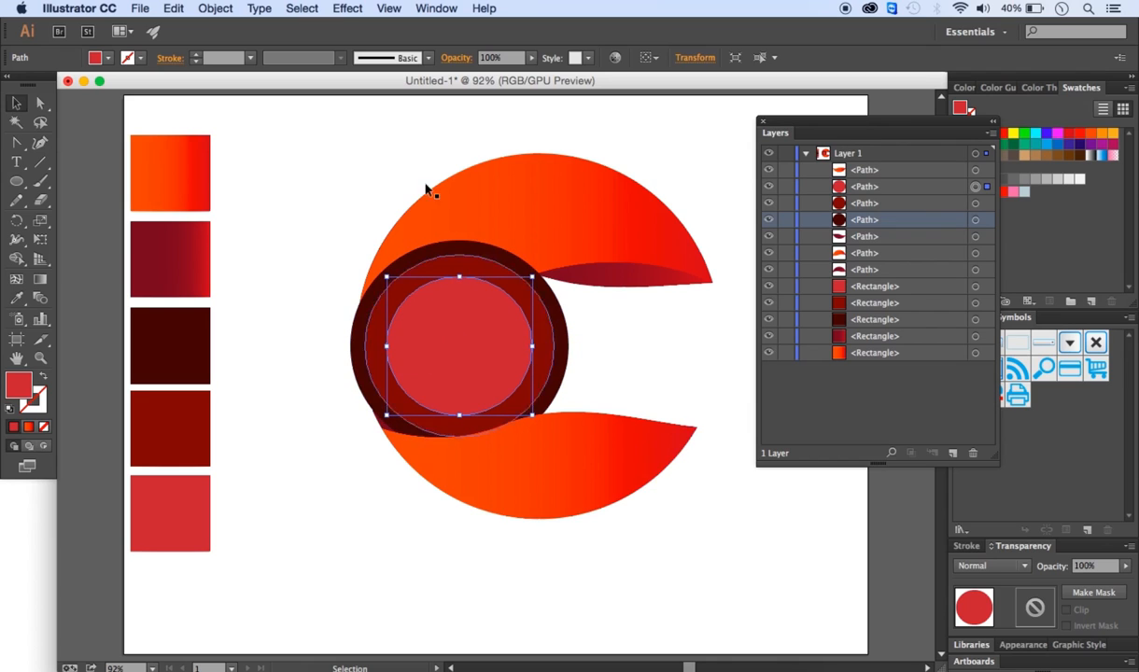
- Apply a Drop Shadow to the light red inner circle with Multiply, 75% opacity, X offset 5 px, Y offset -5 px, 5 px blur
{"action": "left_click", "coordinate": [348, 8]}
{"action": "mouse_move", "coordinate": [373, 211]}
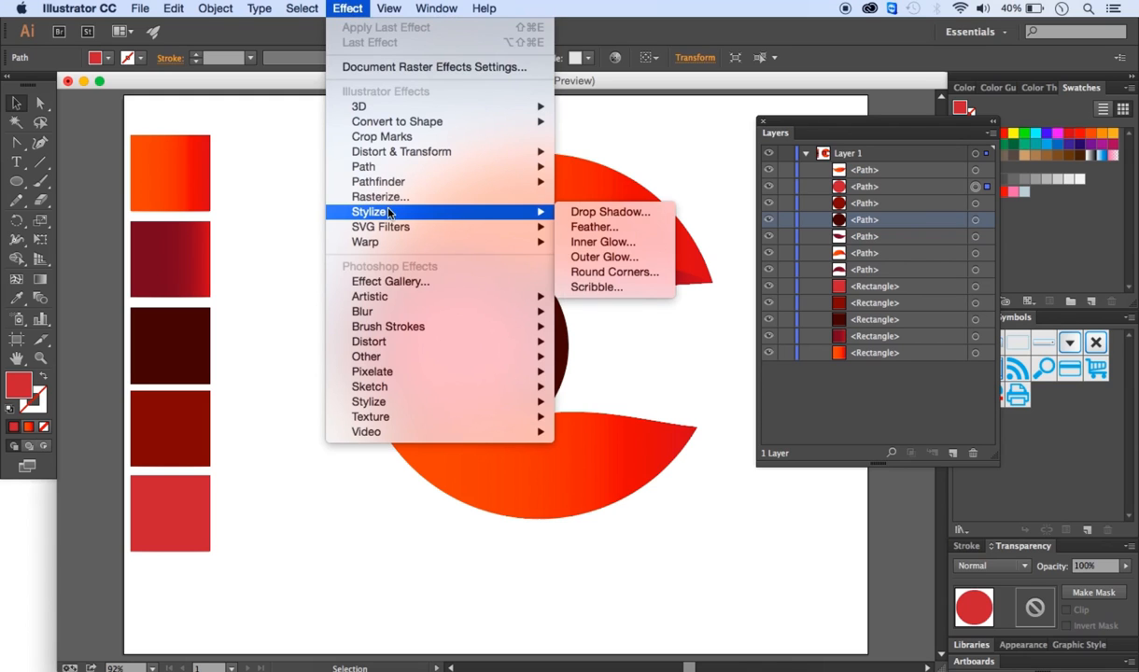
{"action": "left_click", "coordinate": [624, 216]}
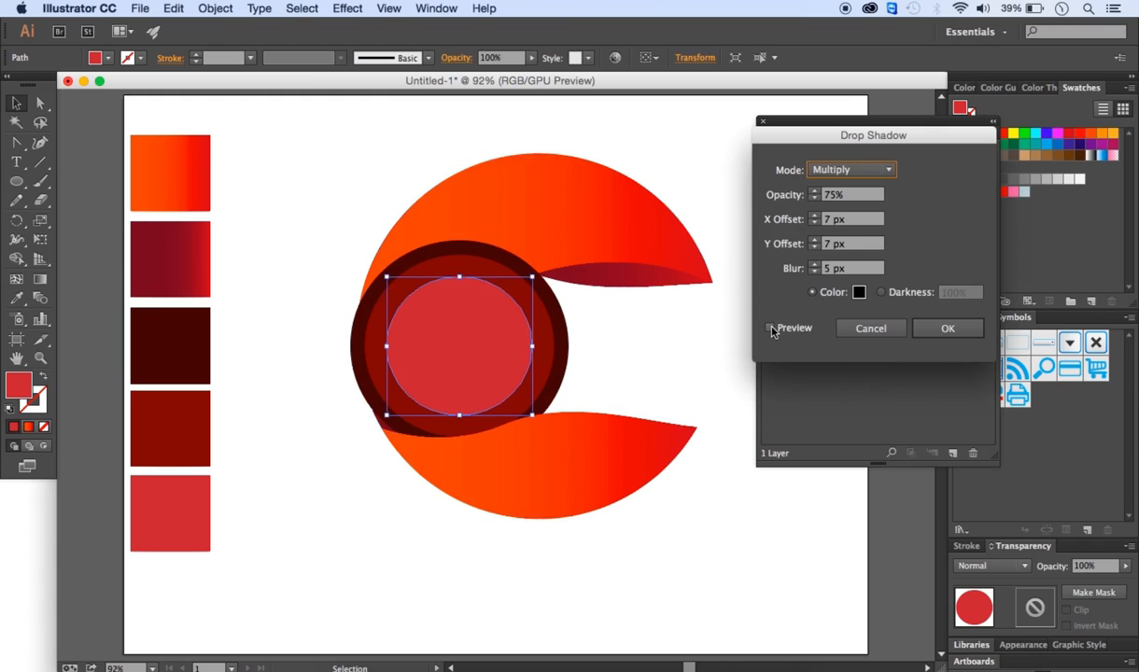
{"action": "left_click", "coordinate": [769, 328]}
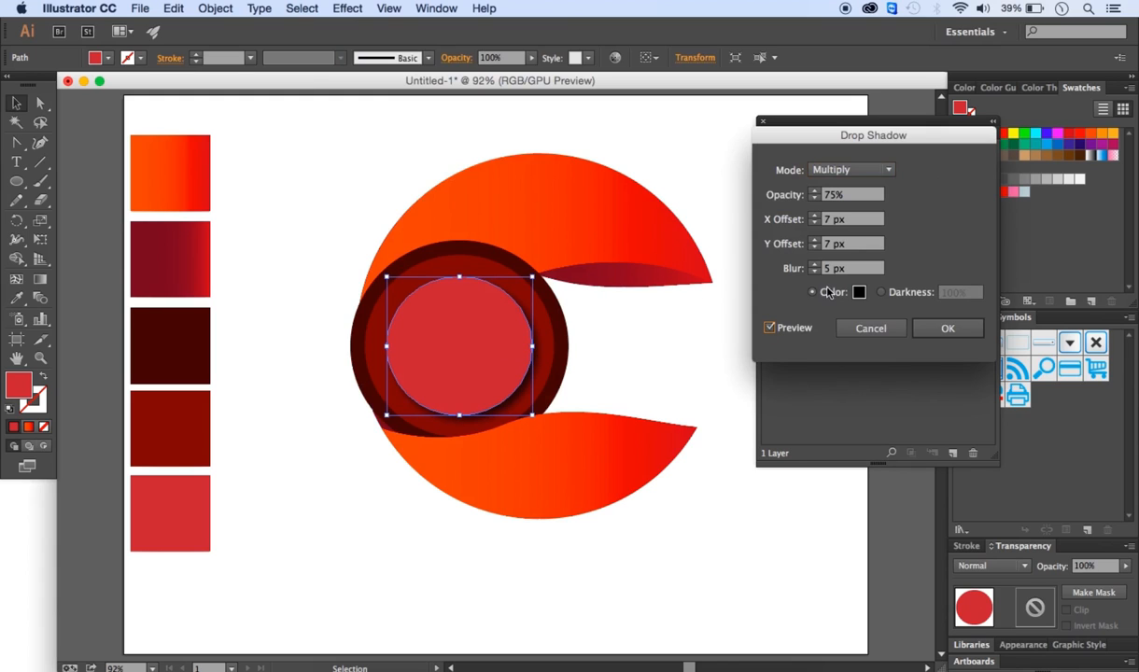
{"action": "left_click", "coordinate": [815, 240]}
{"action": "left_click", "coordinate": [814, 240]}
{"action": "left_click", "coordinate": [815, 240]}
{"action": "left_click", "coordinate": [814, 240]}
{"action": "left_click", "coordinate": [814, 216]}
{"action": "left_click", "coordinate": [815, 216]}
{"action": "left_click", "coordinate": [815, 216]}
{"action": "left_click", "coordinate": [814, 216]}
{"action": "left_click", "coordinate": [814, 216]}
{"action": "left_click", "coordinate": [815, 216]}
{"action": "left_click", "coordinate": [814, 217]}
{"action": "left_click", "coordinate": [815, 225]}
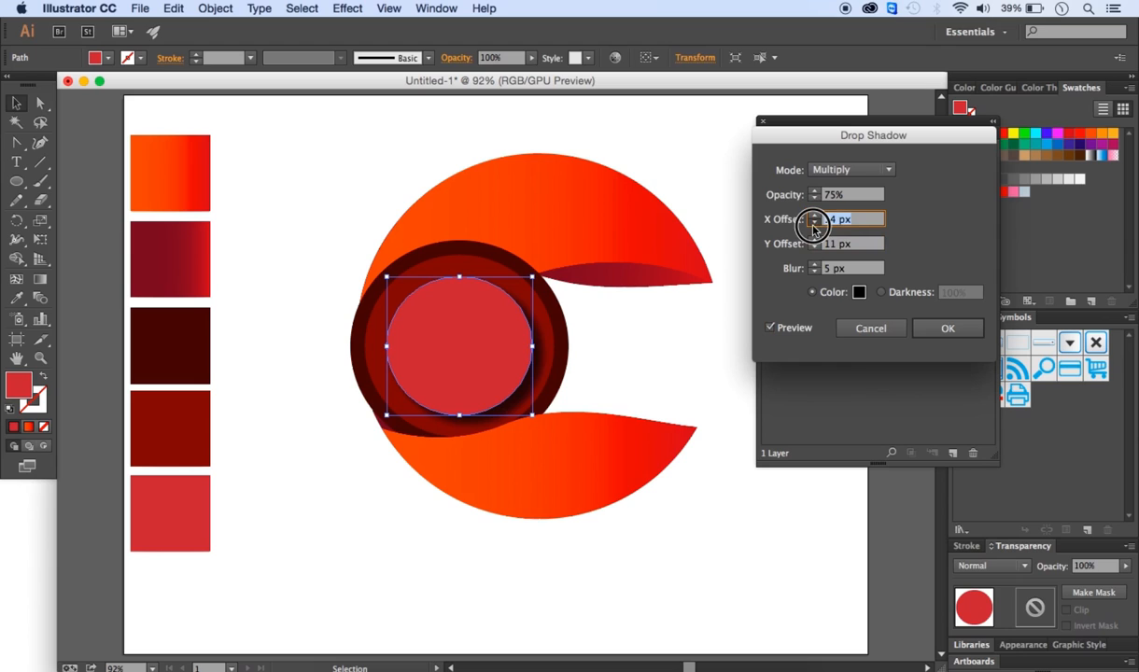
{"action": "left_click", "coordinate": [814, 239]}
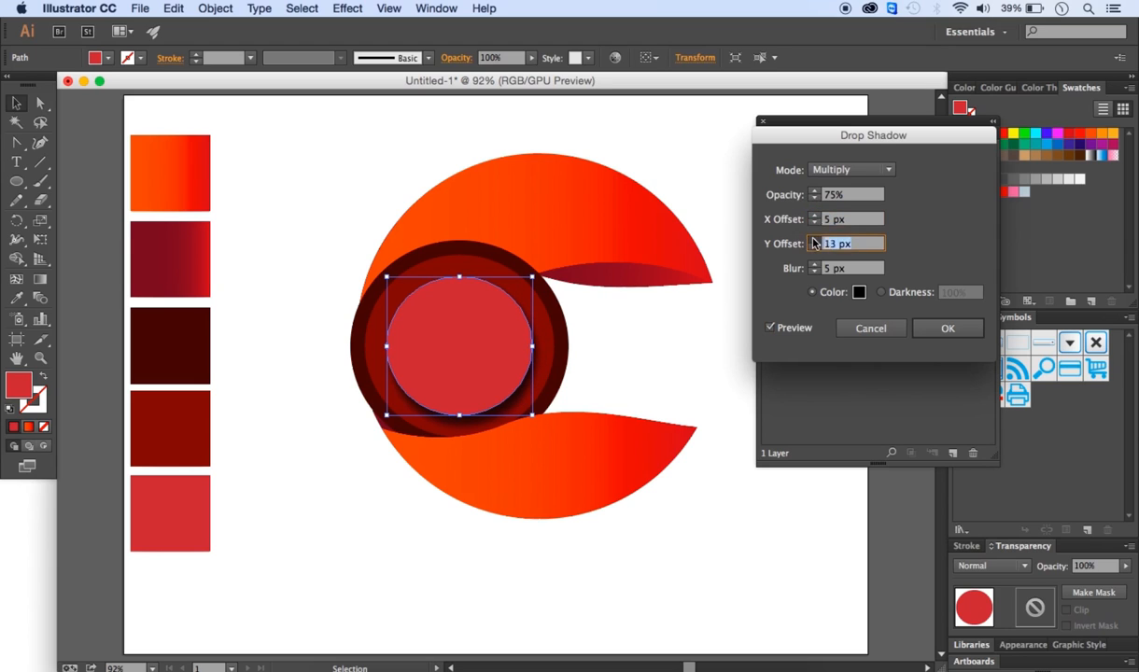
{"action": "left_click", "coordinate": [814, 249]}
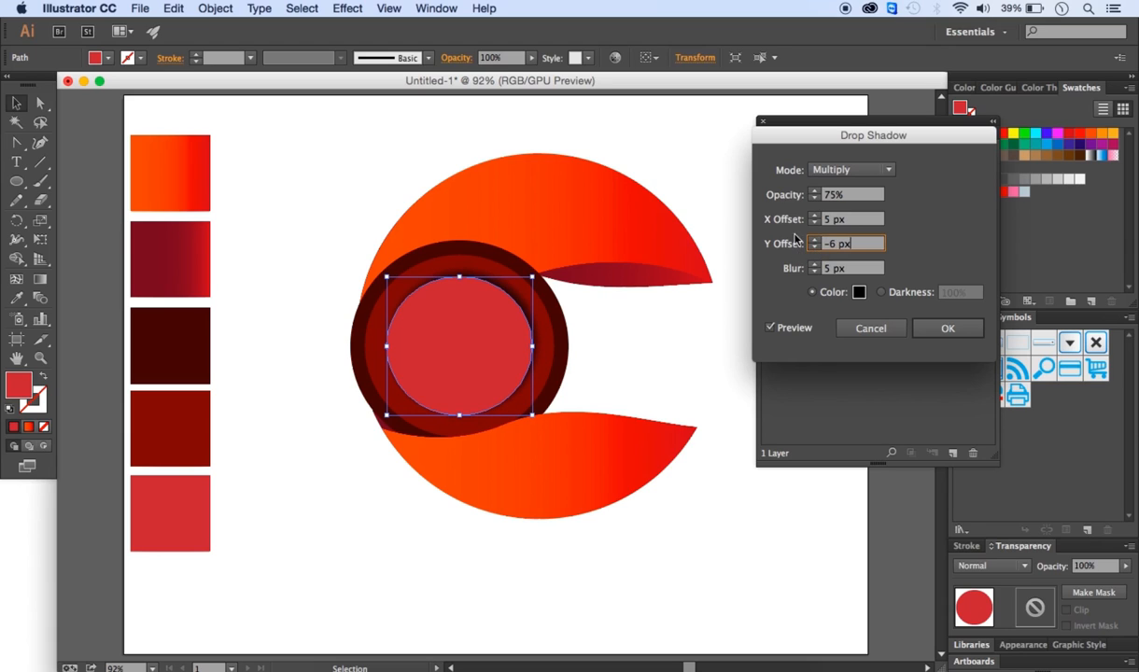
{"action": "left_click", "coordinate": [815, 240]}
{"action": "left_click", "coordinate": [947, 326]}
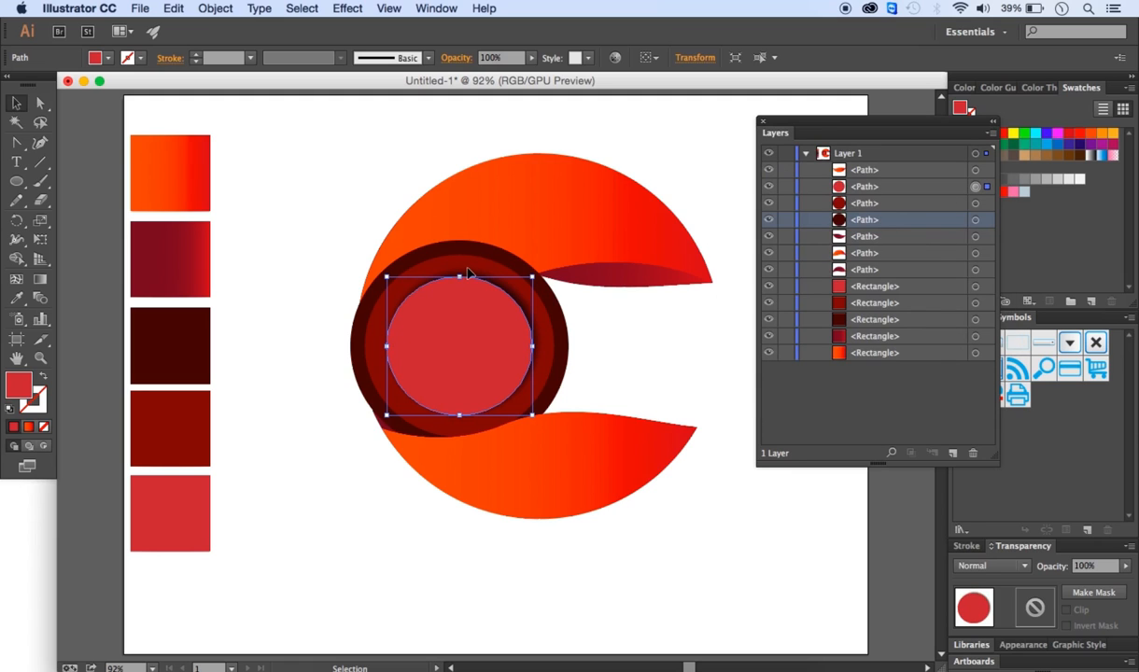
- Apply the same Drop Shadow settings to the dark red middle circle
{"action": "left_click", "coordinate": [383, 299]}
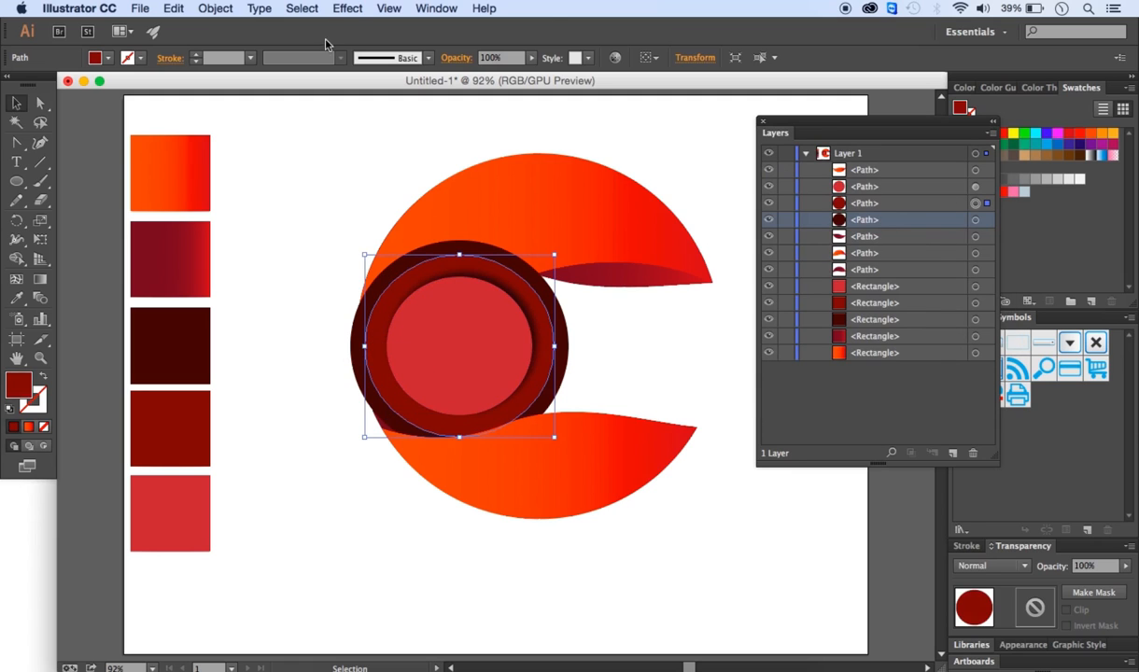
{"action": "left_click", "coordinate": [338, 10]}
{"action": "mouse_move", "coordinate": [467, 212]}
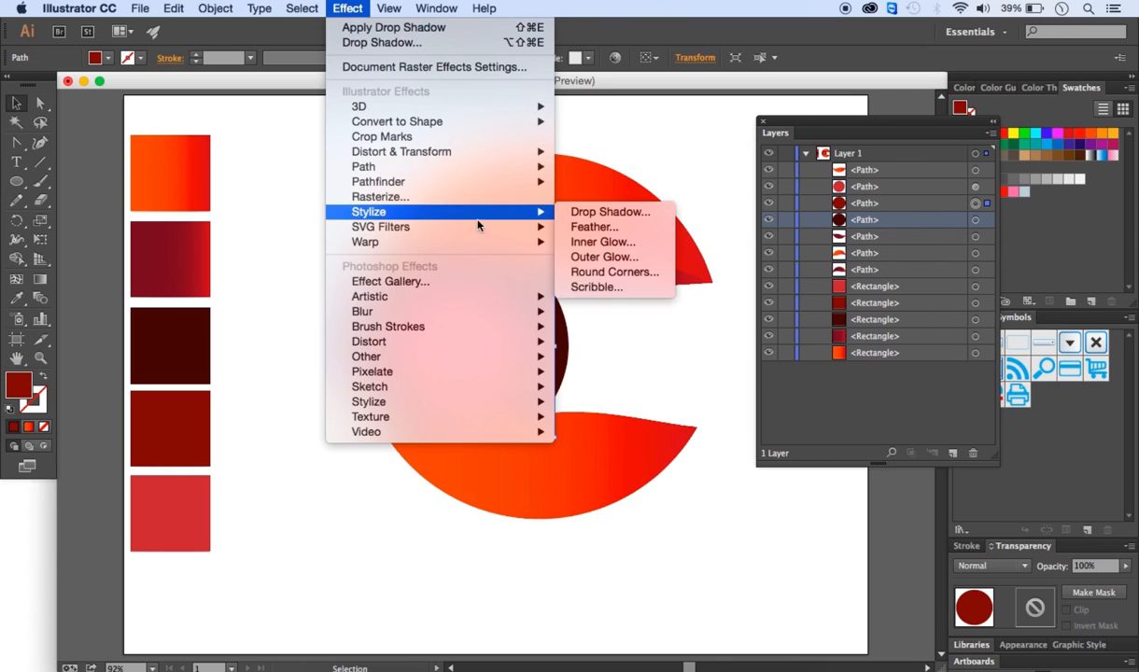
{"action": "left_click", "coordinate": [582, 215]}
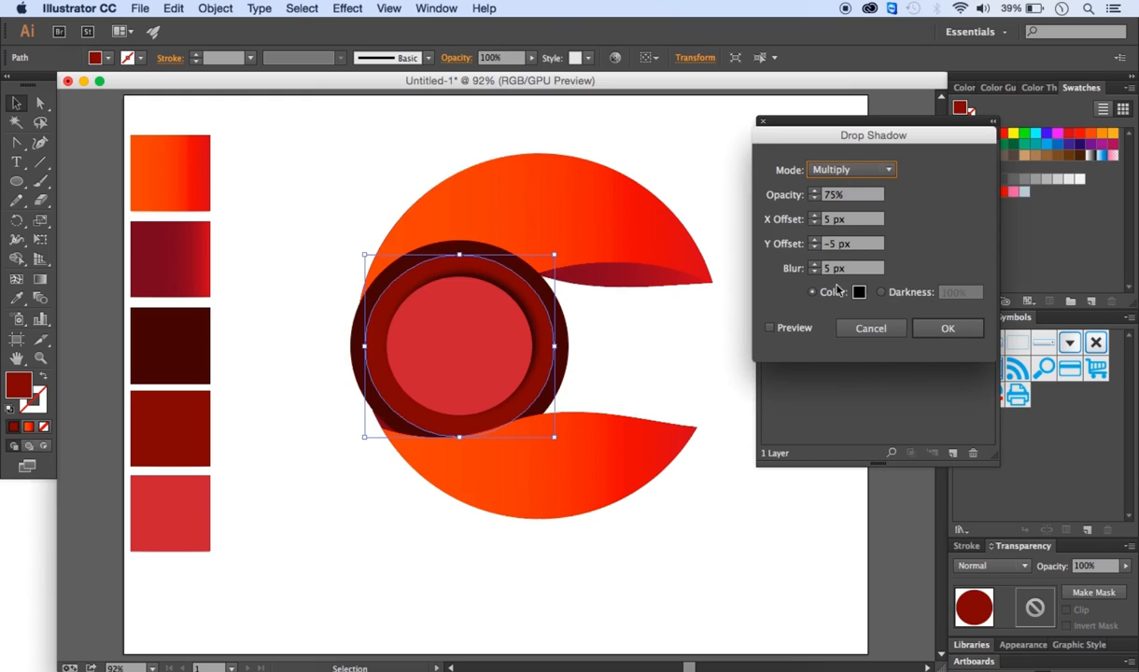
{"action": "left_click", "coordinate": [945, 326]}
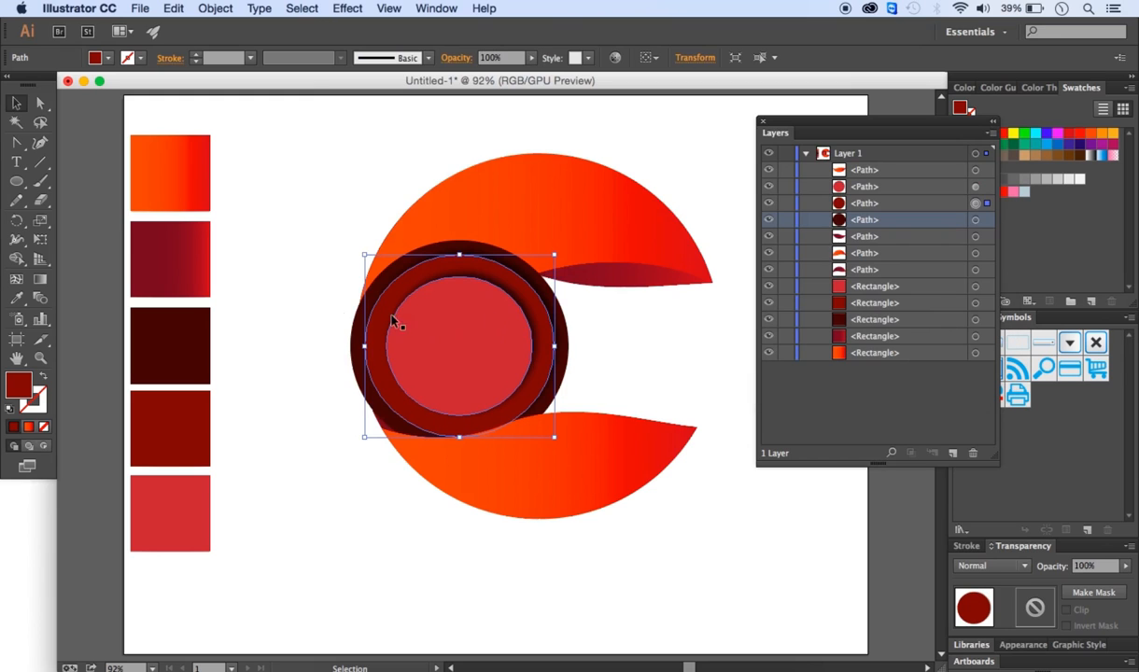
- Apply the same Drop Shadow settings to the outer maroon circle
{"action": "left_click", "coordinate": [360, 351]}
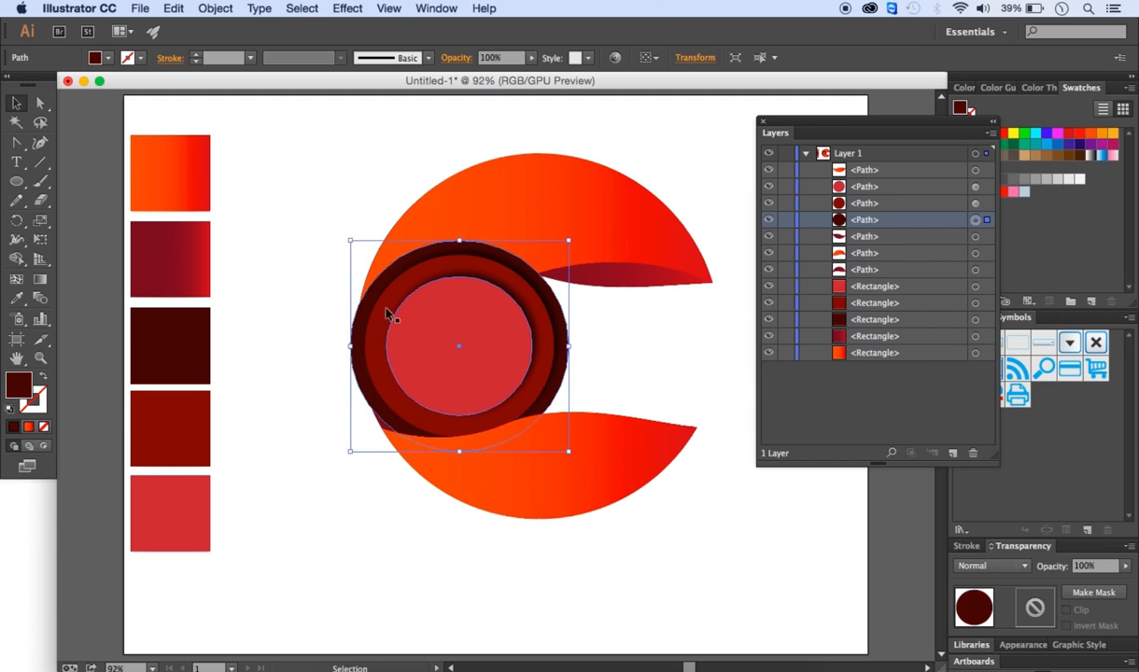
{"action": "left_click", "coordinate": [345, 9]}
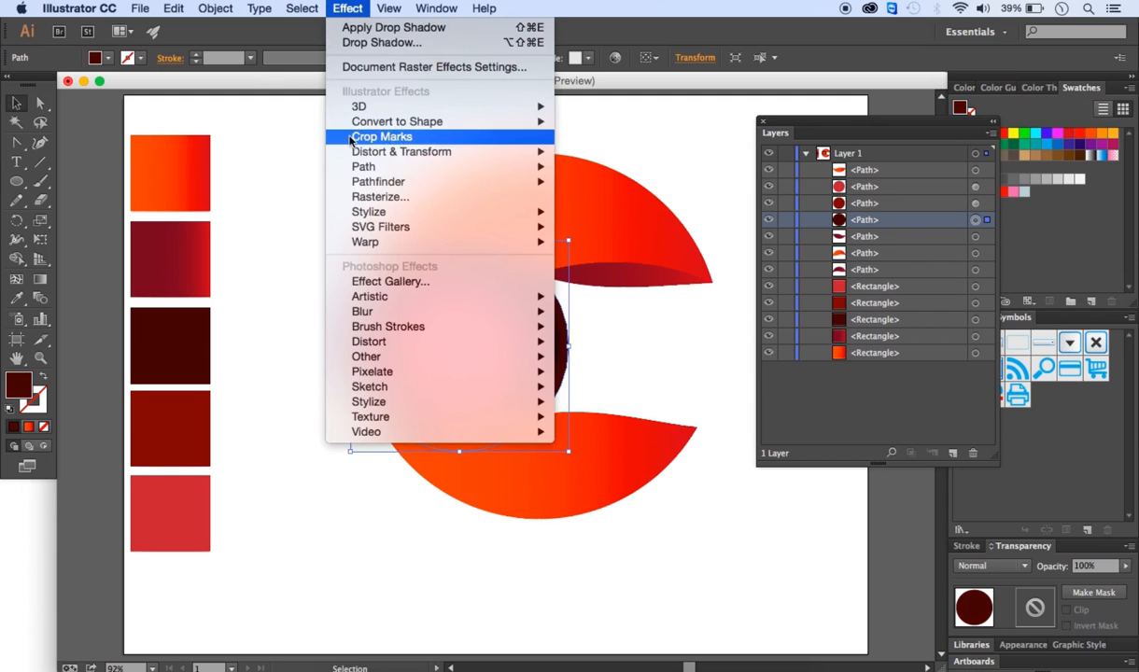
{"action": "mouse_move", "coordinate": [383, 213]}
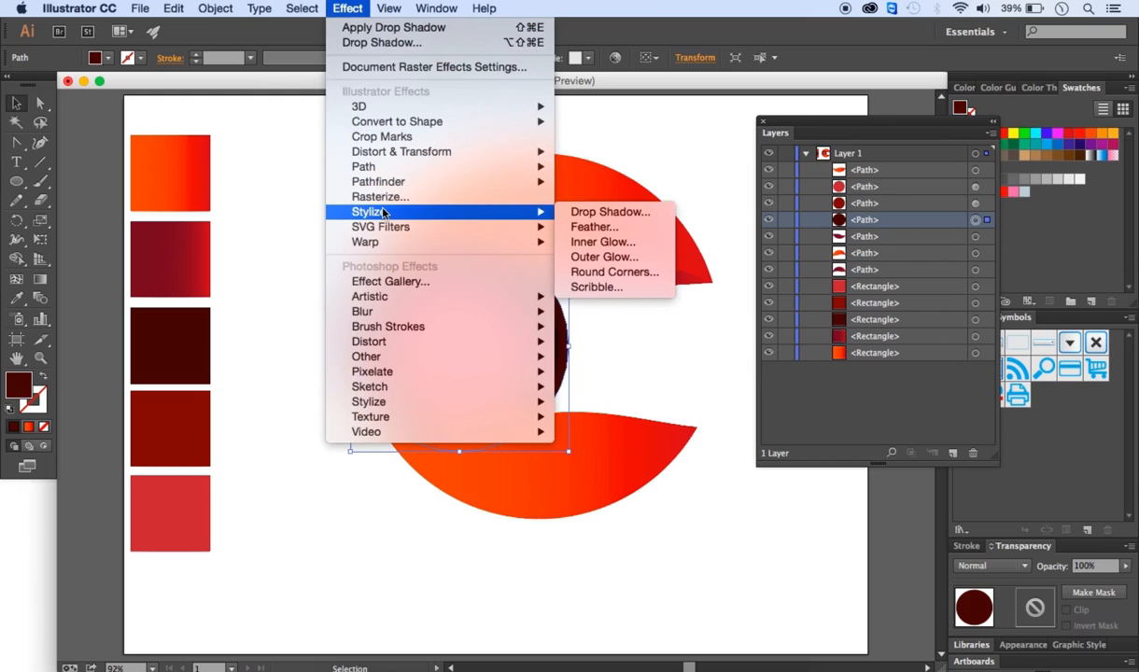
{"action": "left_click", "coordinate": [607, 212]}
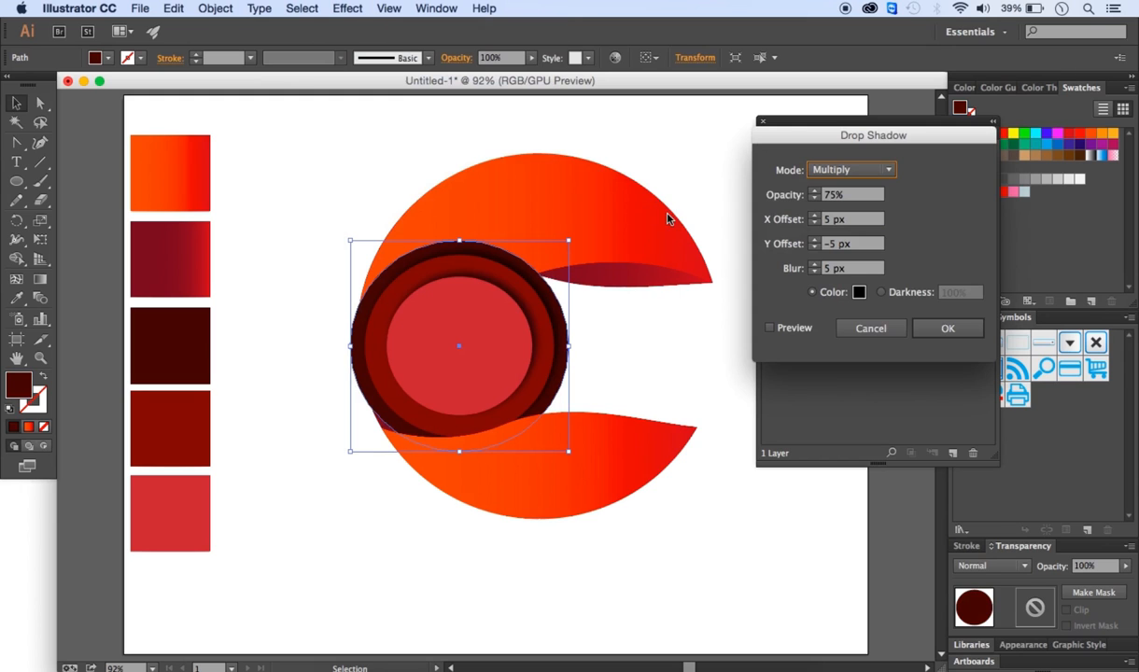
{"action": "left_click", "coordinate": [946, 332]}
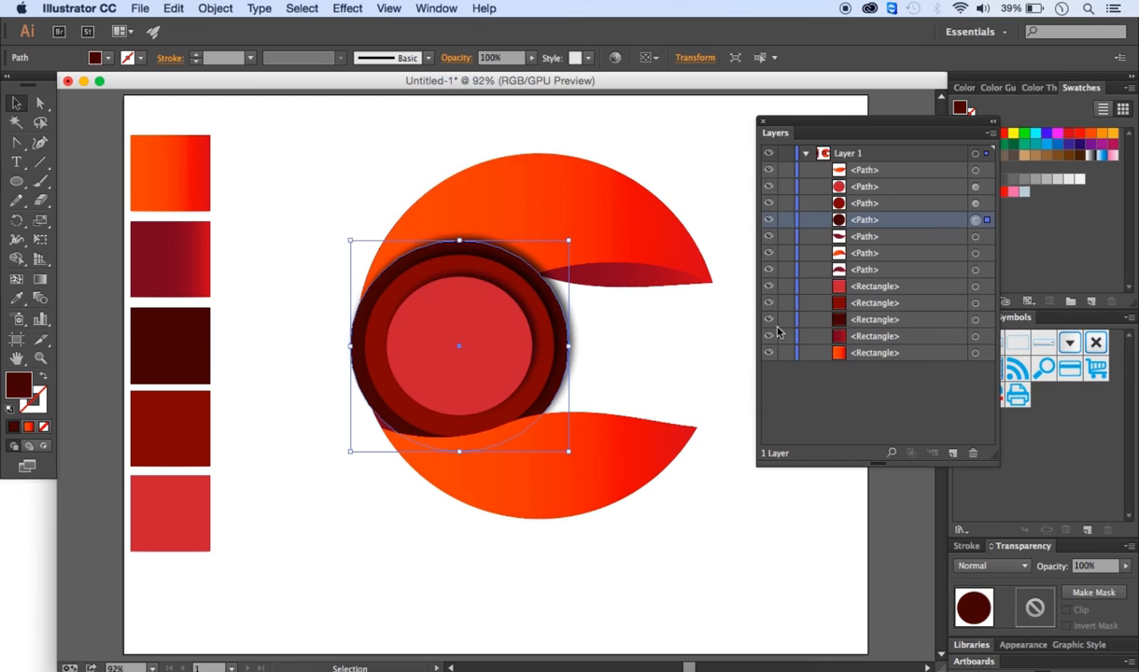
{"action": "left_click", "coordinate": [282, 229]}
{"action": "left_click_drag", "start_coordinate": [902, 136], "coordinate": [1003, 143]}
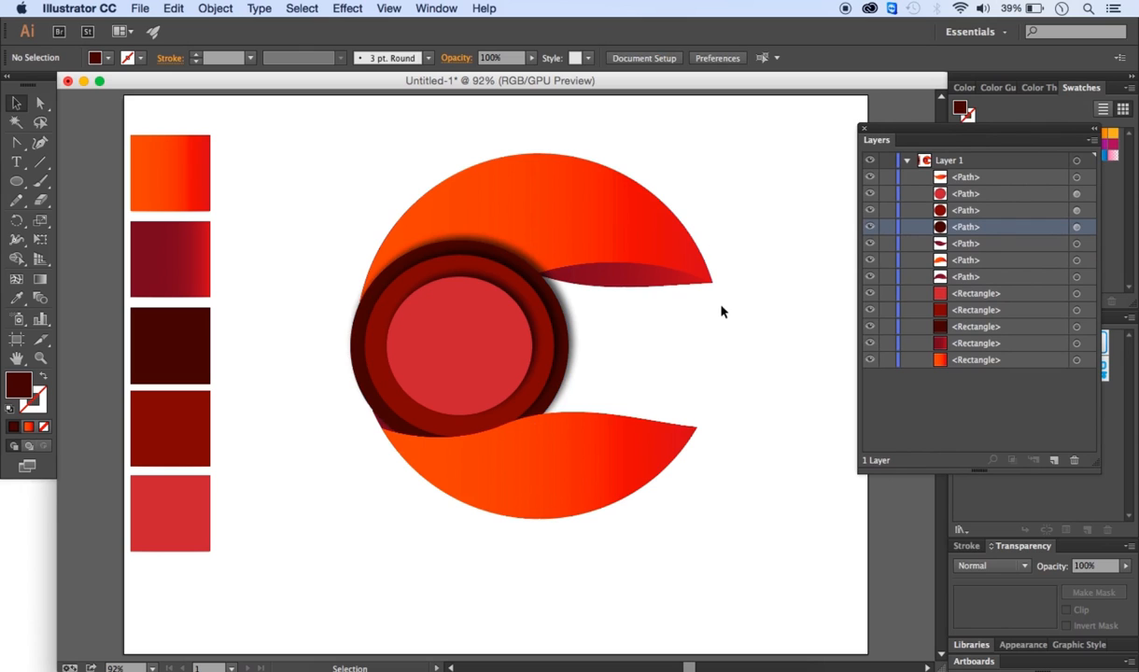
{"action": "mouse_move", "coordinate": [872, 147]}
{"action": "left_mouse_down"}
{"action": "mouse_move", "coordinate": [995, 312]}
{"action": "mouse_move", "coordinate": [980, 332]}
{"action": "mouse_move", "coordinate": [1056, 325]}
{"action": "left_mouse_up"}
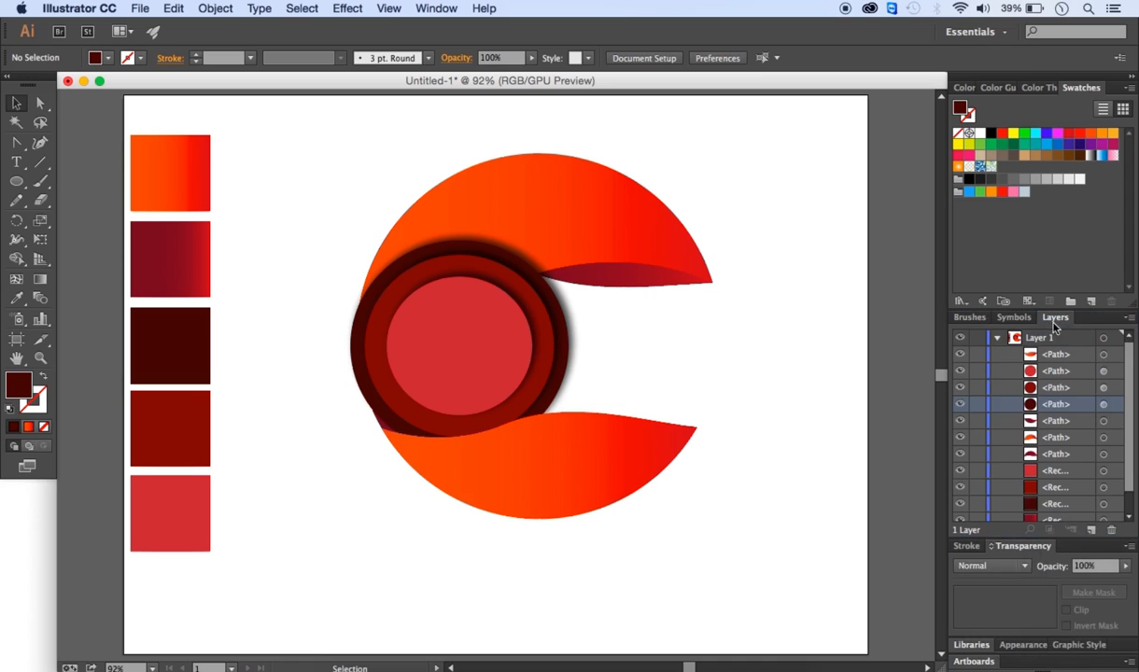
- Type the word "design" in Bauhaus 93 beside the circles and scale it up to a large headline
{"action": "left_click", "coordinate": [22, 161]}
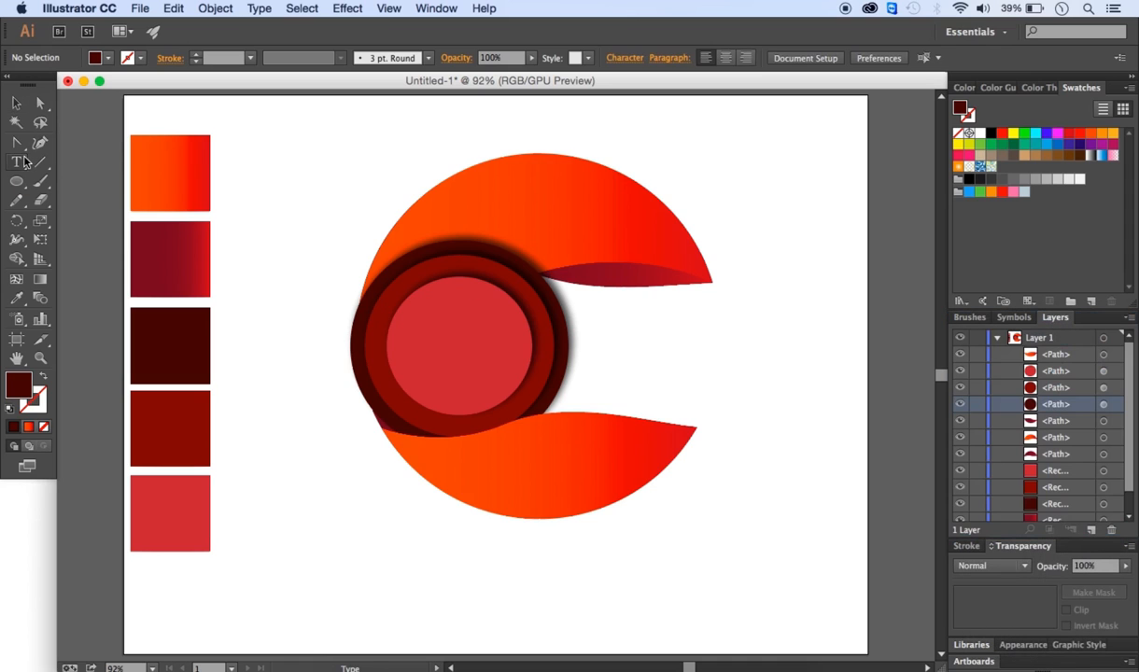
{"action": "left_click", "coordinate": [594, 311]}
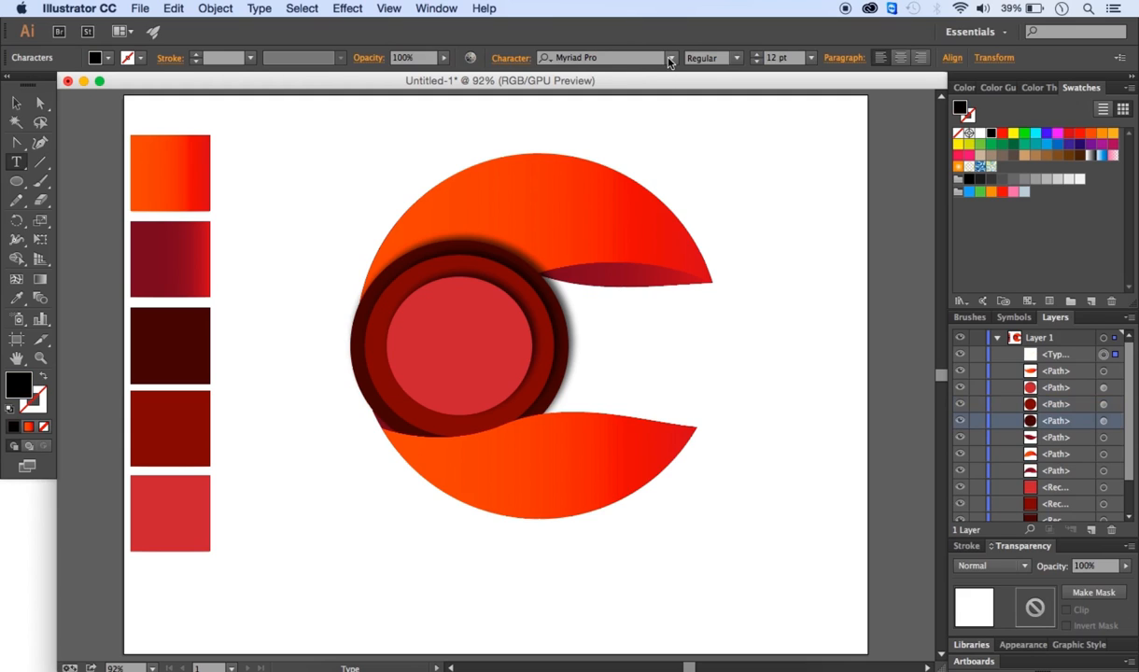
{"action": "left_click", "coordinate": [639, 60]}
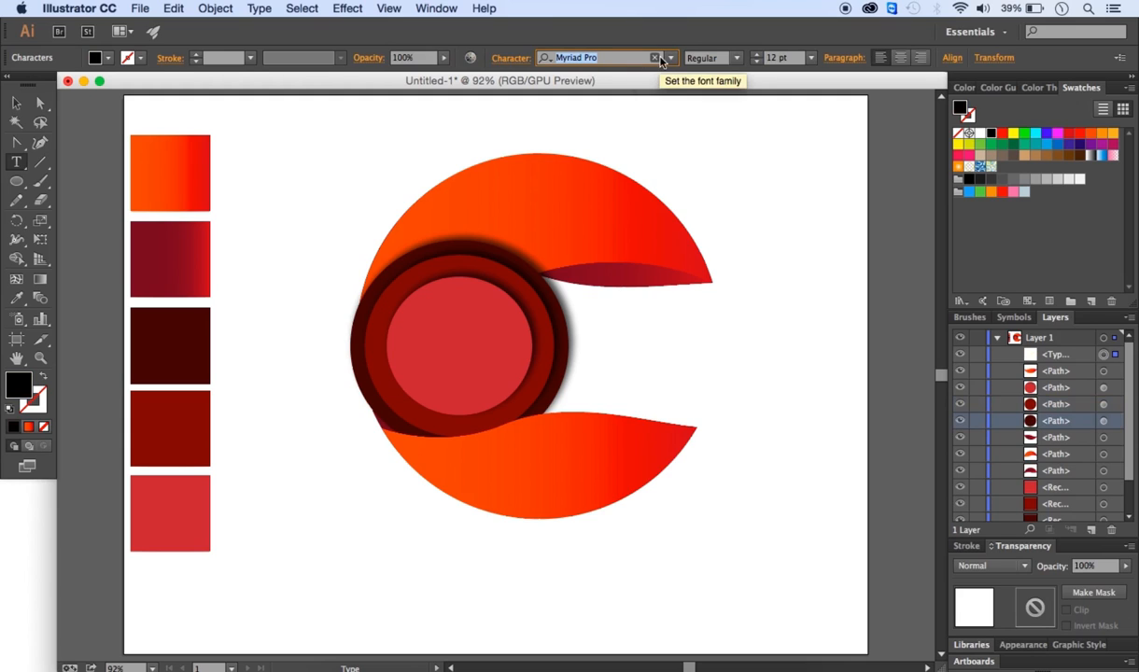
{"action": "key", "text": "BackSpace"}
{"action": "left_click", "coordinate": [587, 241]}
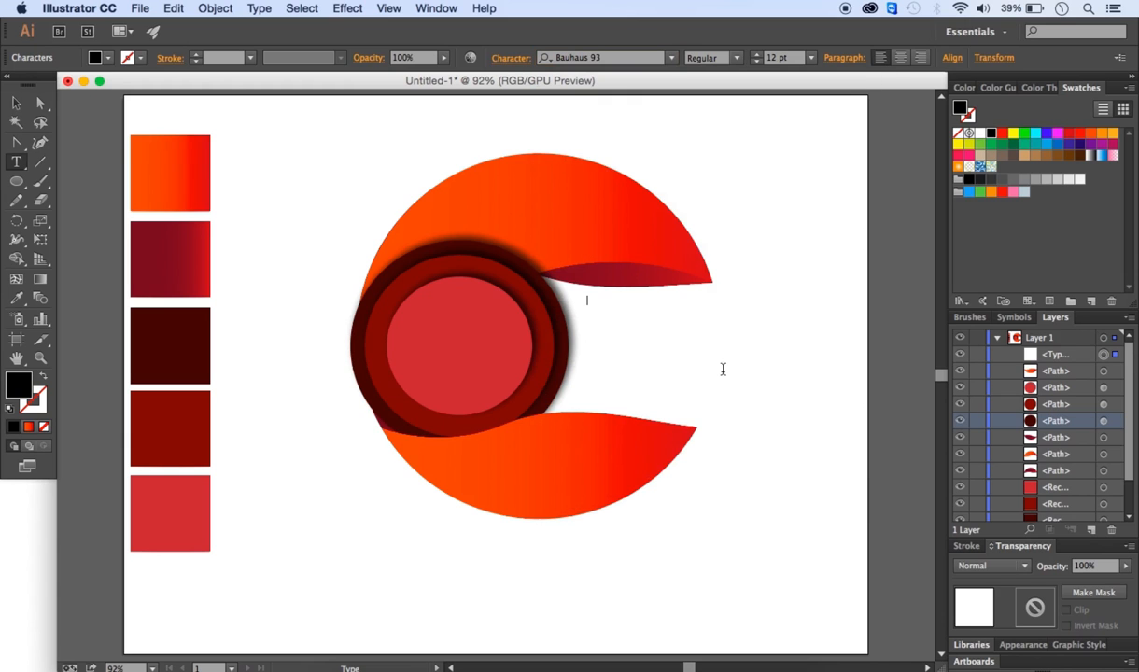
{"action": "type", "text": "design"}
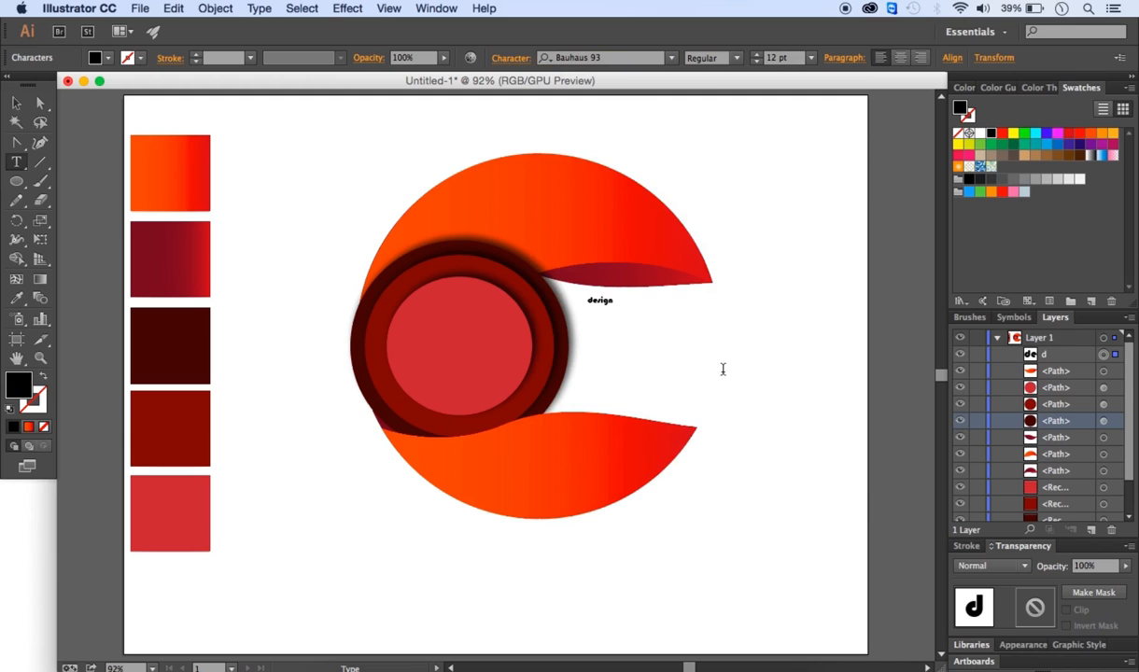
{"action": "left_click", "coordinate": [16, 103]}
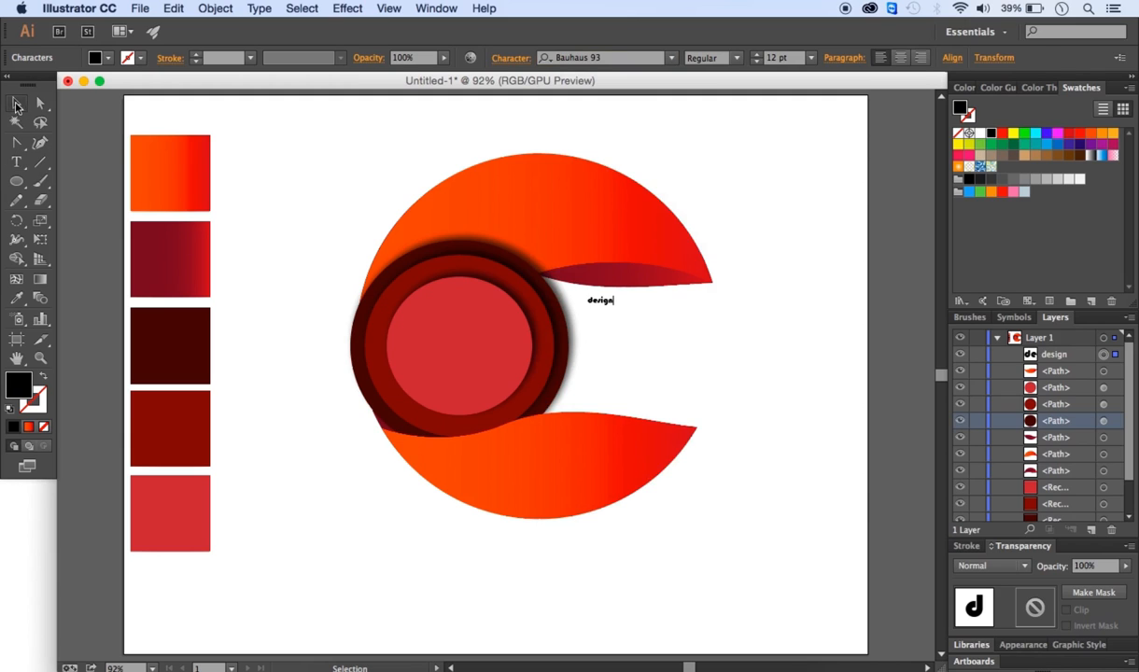
{"action": "left_click_drag", "start_coordinate": [613, 307], "coordinate": [696, 333]}
{"action": "left_click", "coordinate": [785, 435]}
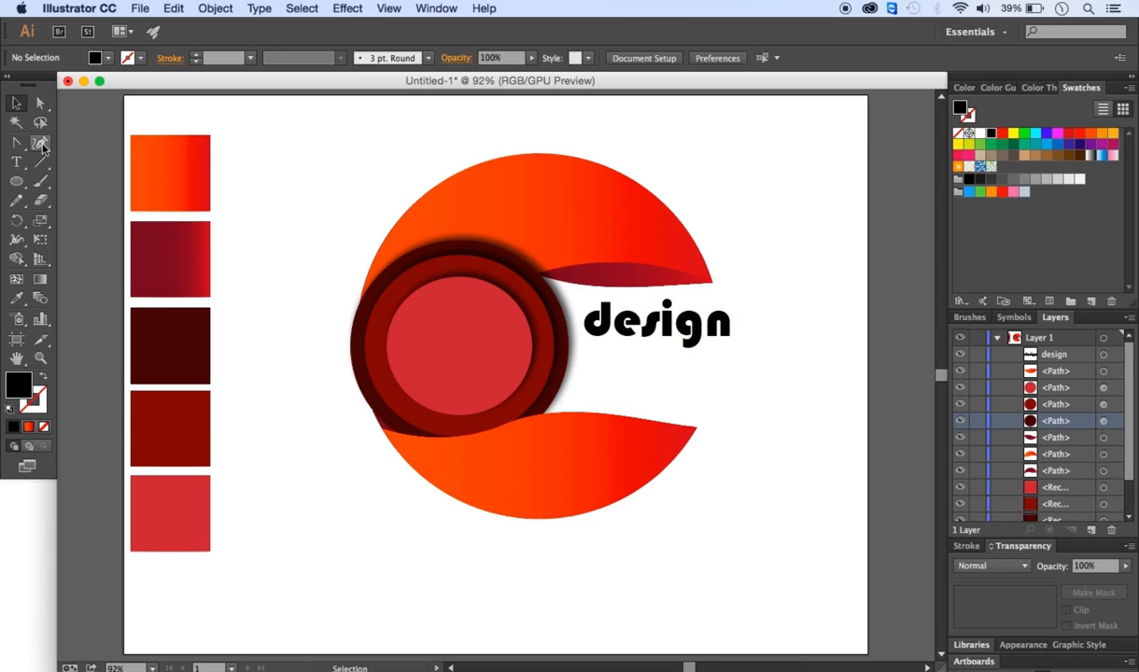
- Add a second line of text, "for digital marketing", in Arial Narrow below the headline
{"action": "left_click", "coordinate": [16, 161]}
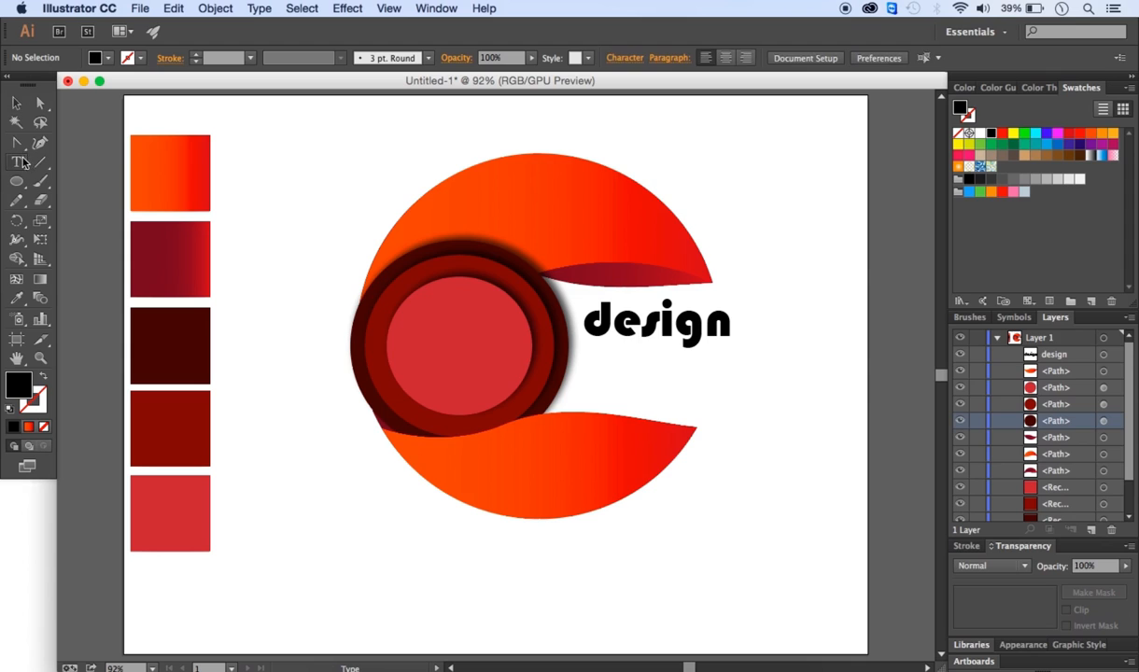
{"action": "left_click", "coordinate": [603, 347]}
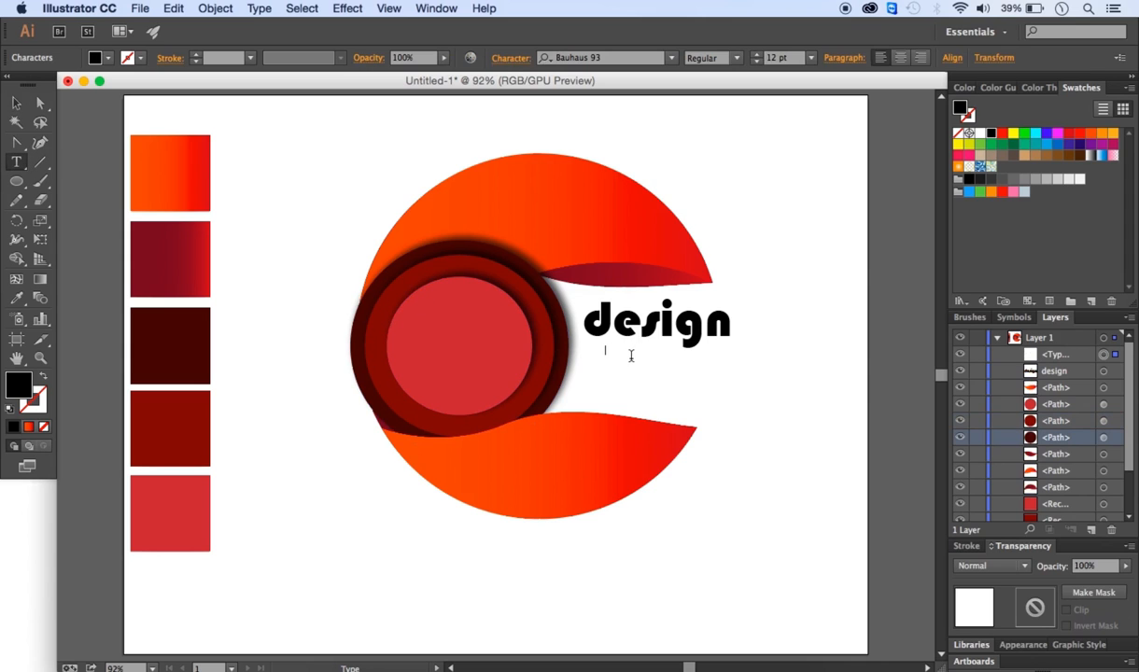
{"action": "left_click", "coordinate": [670, 58]}
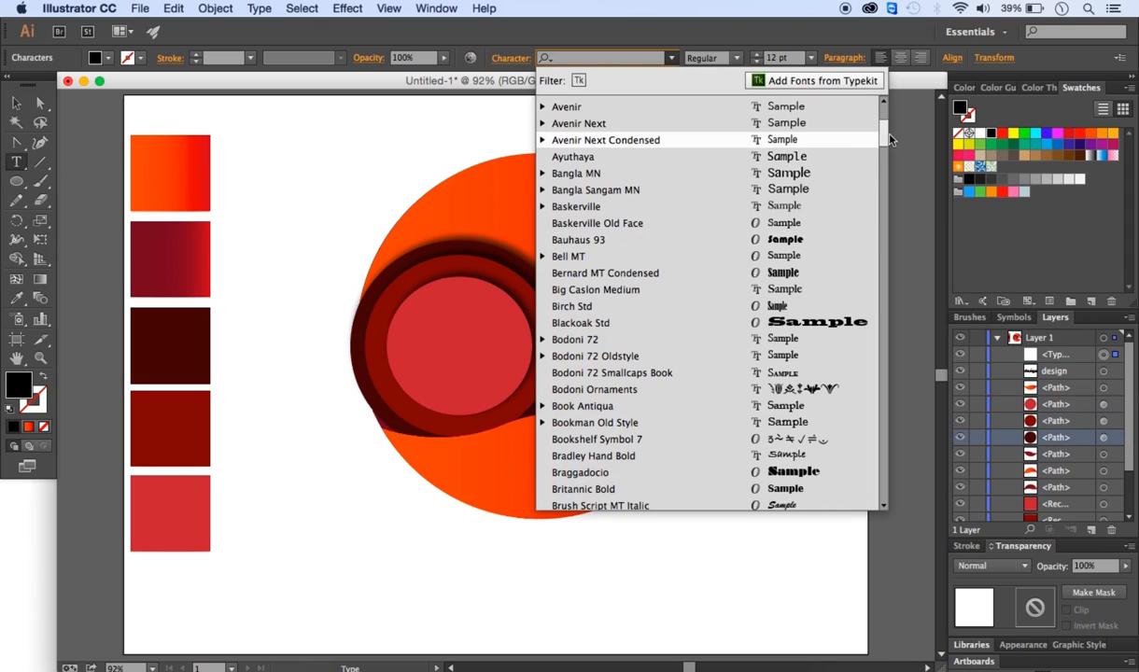
{"action": "left_click_drag", "start_coordinate": [888, 137], "coordinate": [880, 124]}
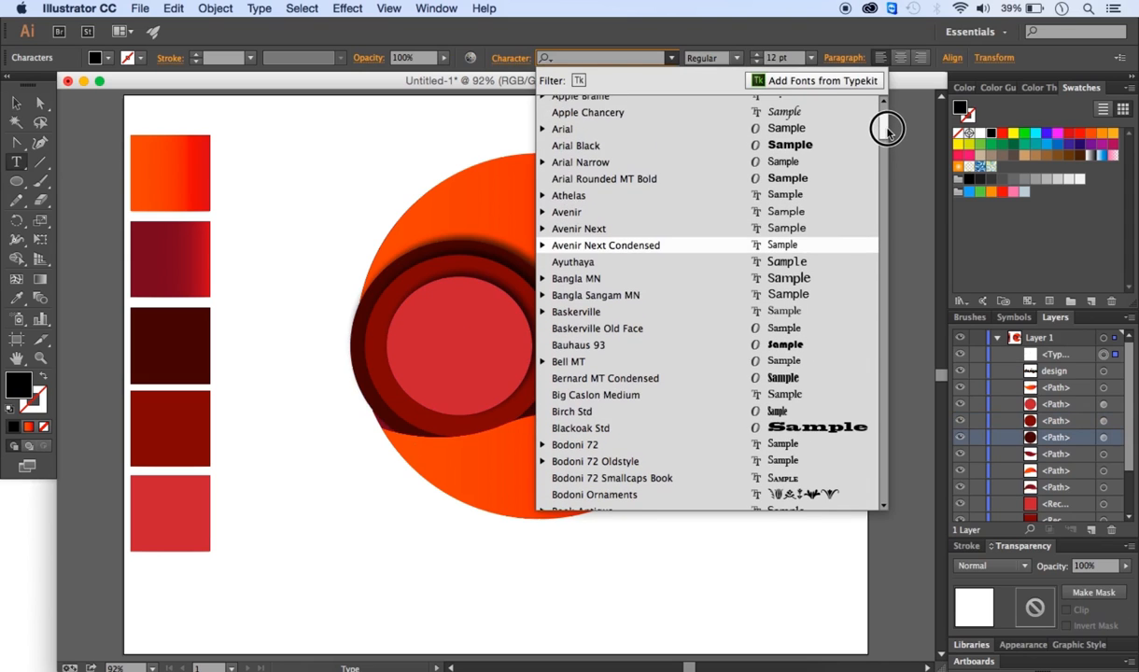
{"action": "left_click", "coordinate": [594, 164]}
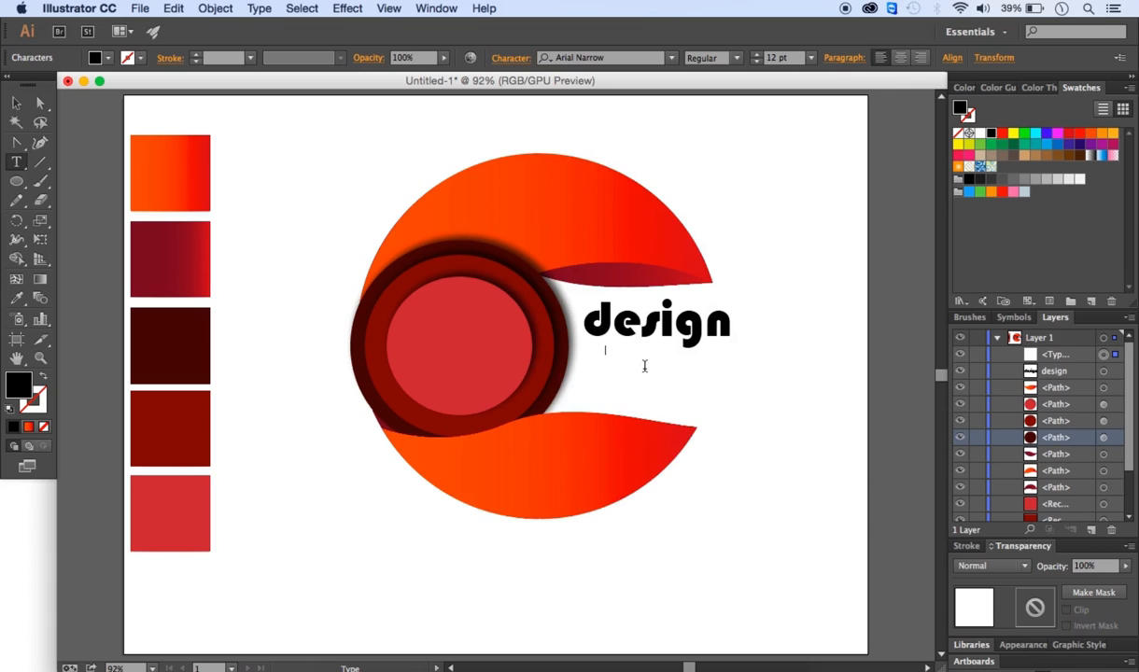
{"action": "type", "text": "for digital marketing"}
{"action": "left_click", "coordinate": [16, 103]}
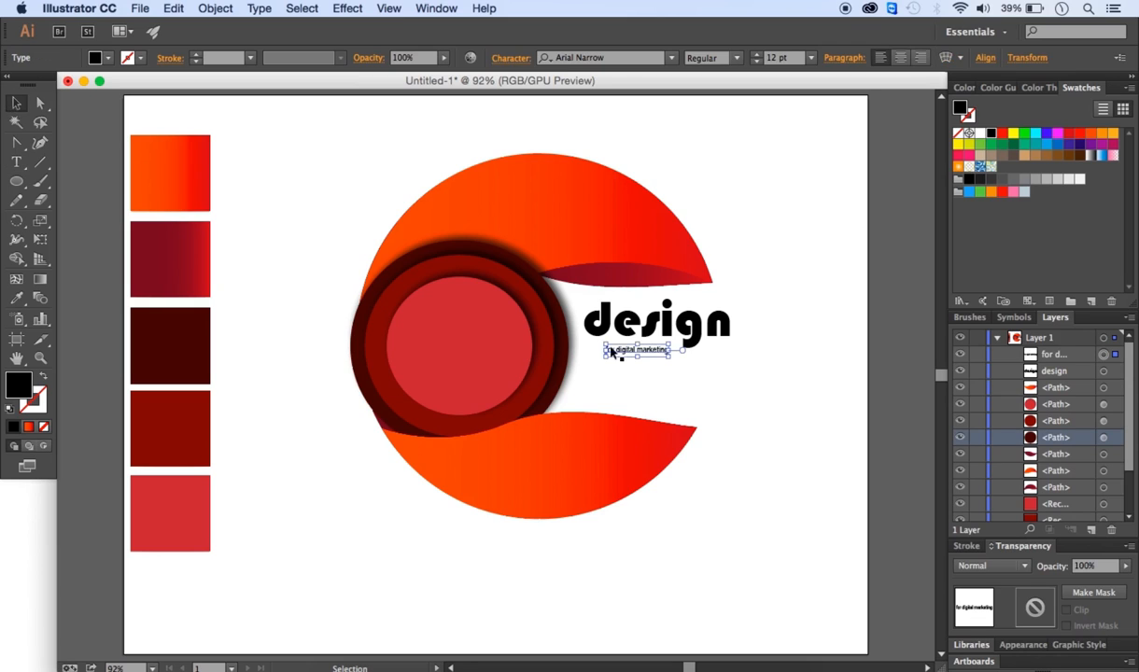
- Enlarge the tagline and align it with the "design" headline beside the circles
{"action": "mouse_move", "coordinate": [669, 361]}
{"action": "left_mouse_down"}
{"action": "mouse_move", "coordinate": [710, 362]}
{"action": "mouse_move", "coordinate": [673, 354]}
{"action": "mouse_move", "coordinate": [669, 365]}
{"action": "mouse_move", "coordinate": [676, 346]}
{"action": "left_mouse_up"}
{"action": "left_click", "coordinate": [720, 389]}
{"action": "left_click", "coordinate": [686, 318]}
{"action": "left_click", "coordinate": [679, 358], "text": "shift"}
{"action": "left_click", "coordinate": [777, 422]}
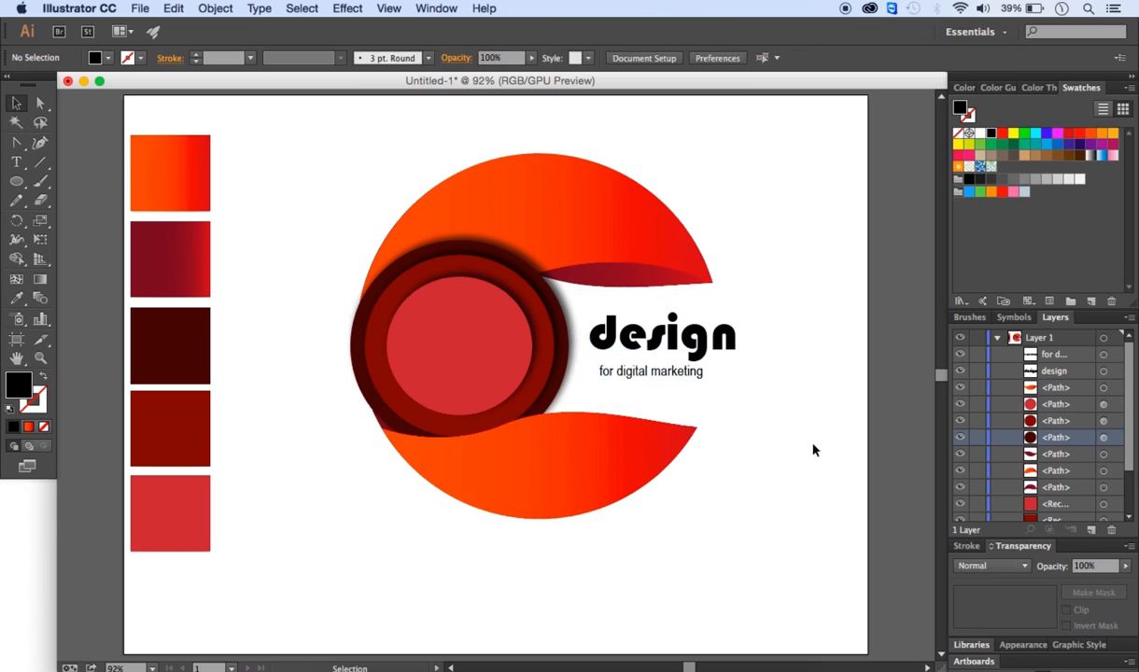